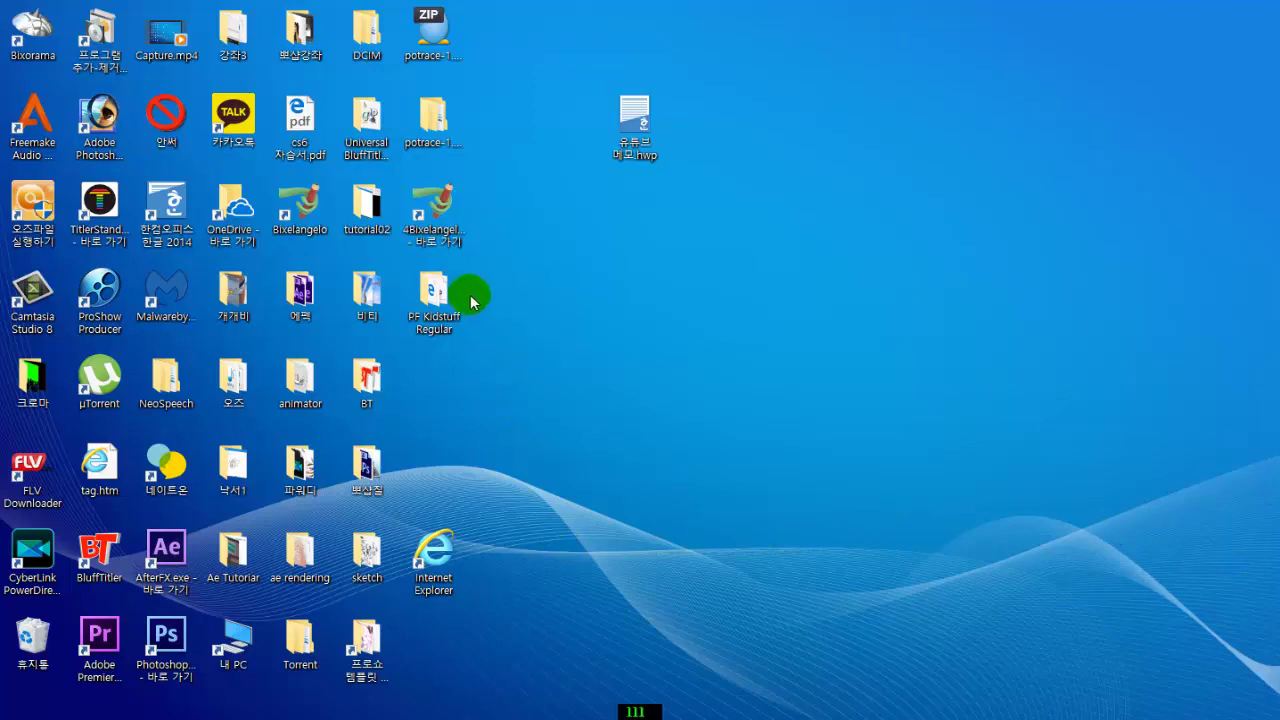
- Launch Bixelangelo and trace the giraffe bitmap 기린.png from the sketch folder
double_click(432, 212)
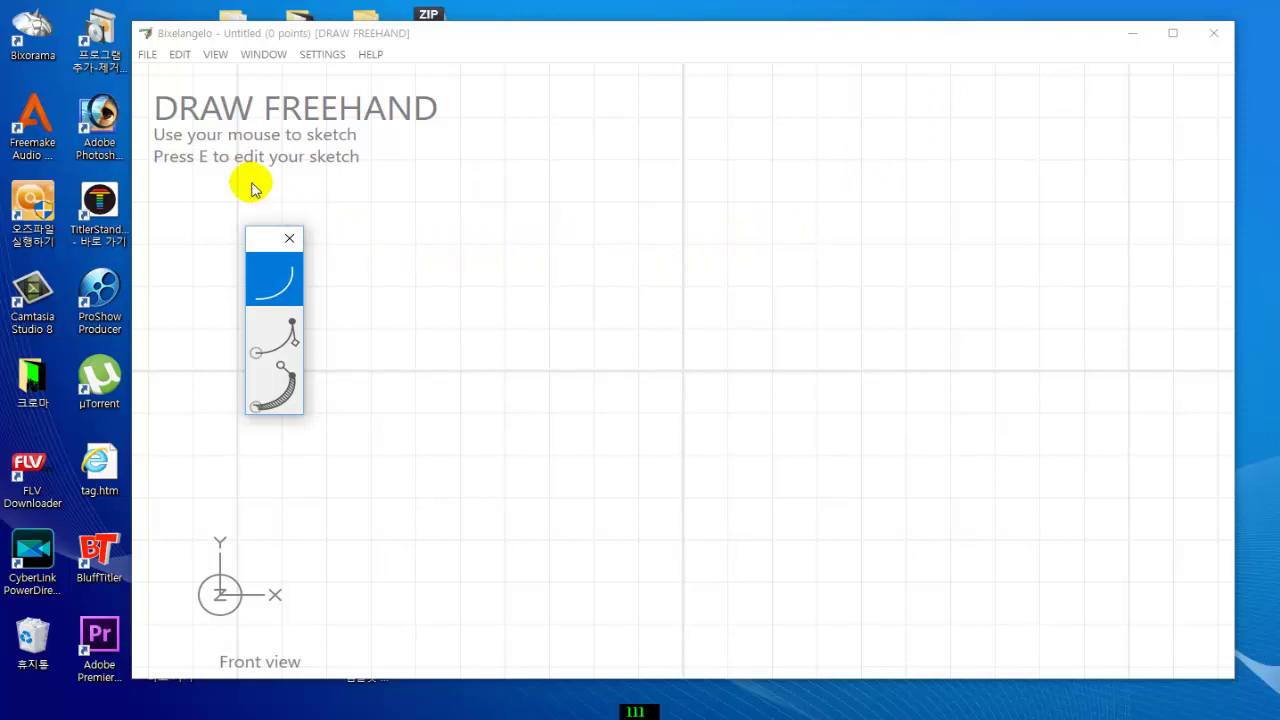
left_click(148, 56)
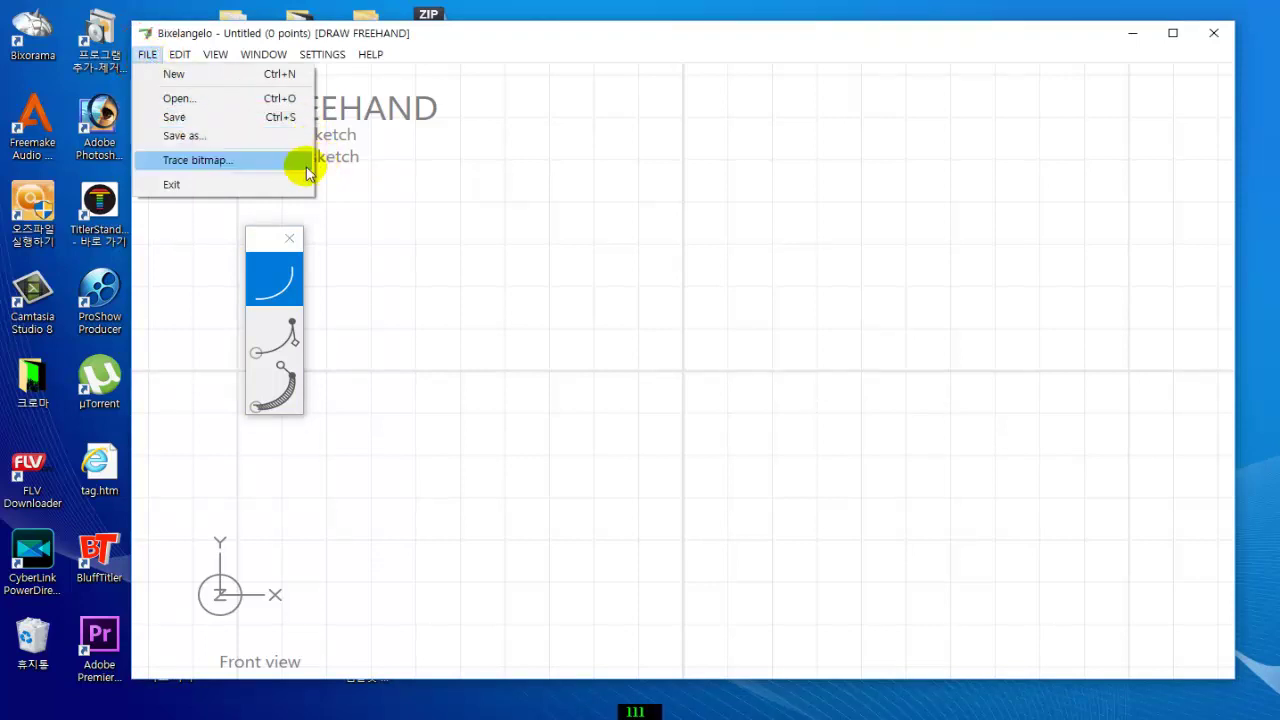
left_click(199, 160)
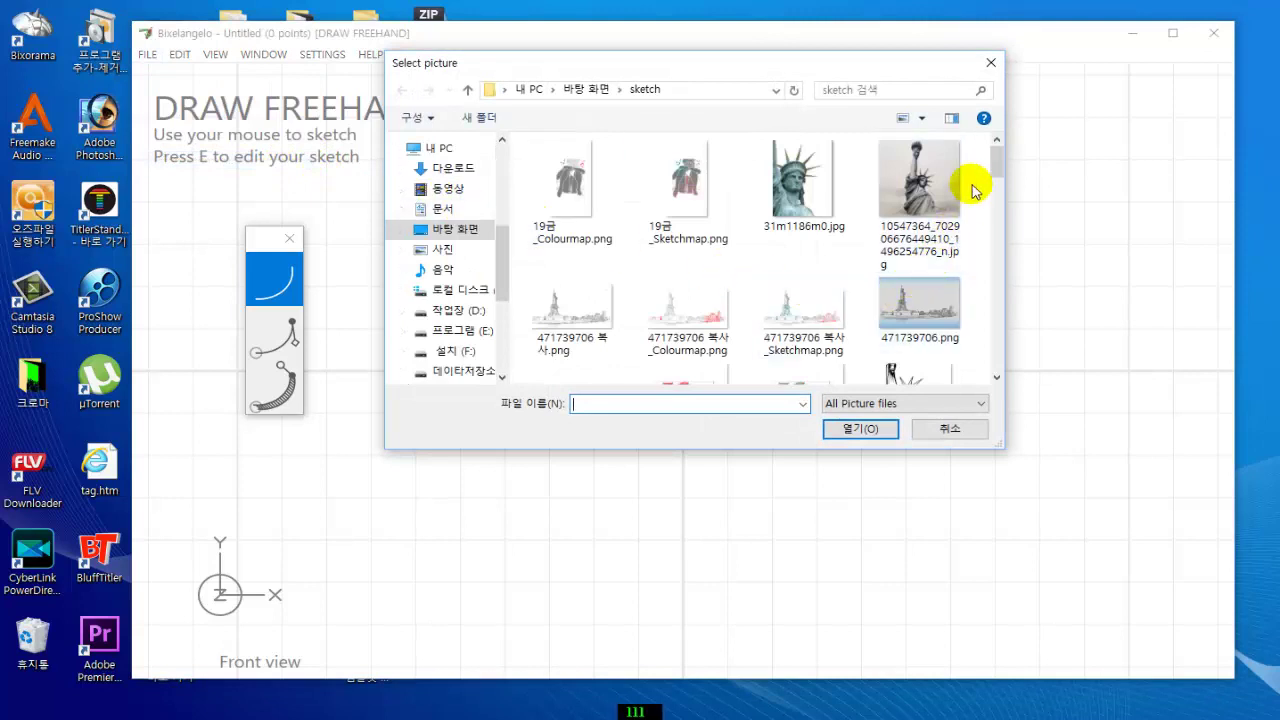
left_click_drag(996, 158, 980, 309)
left_click(689, 237)
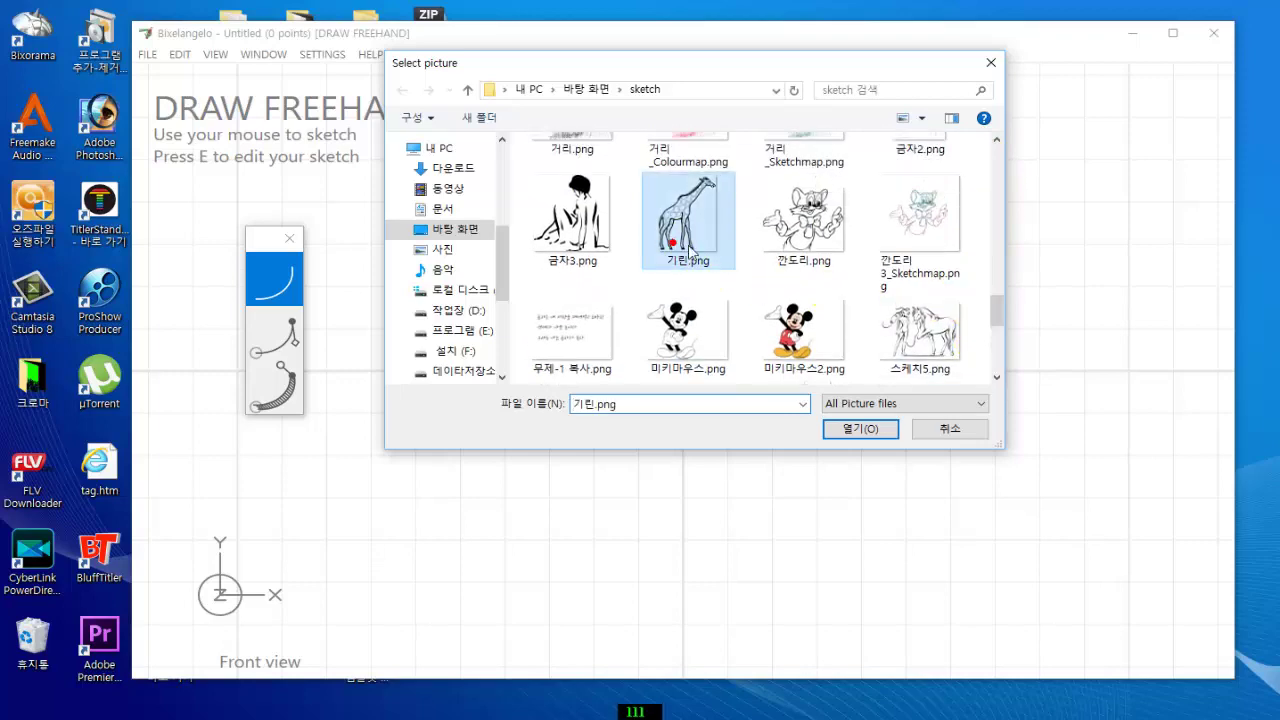
left_click(838, 431)
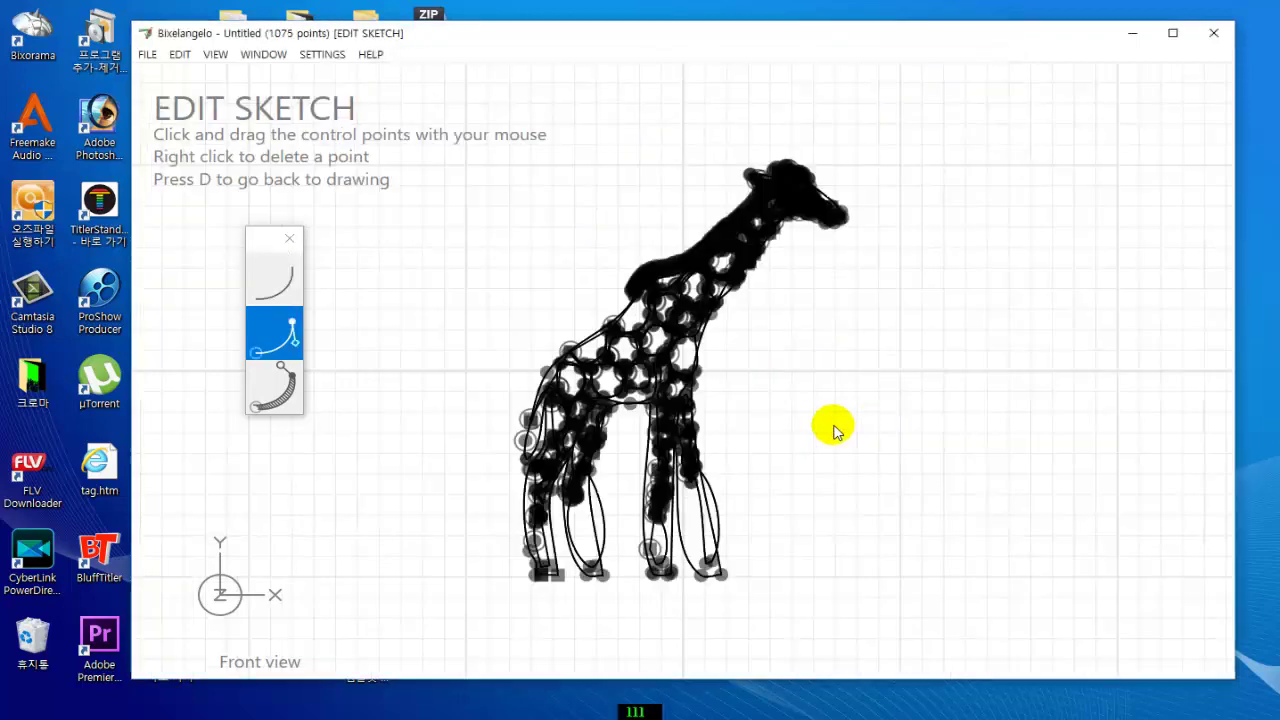
- Switch the traced giraffe to freehand drawing mode and inspect its leg outlines without the control points
left_click(253, 278)
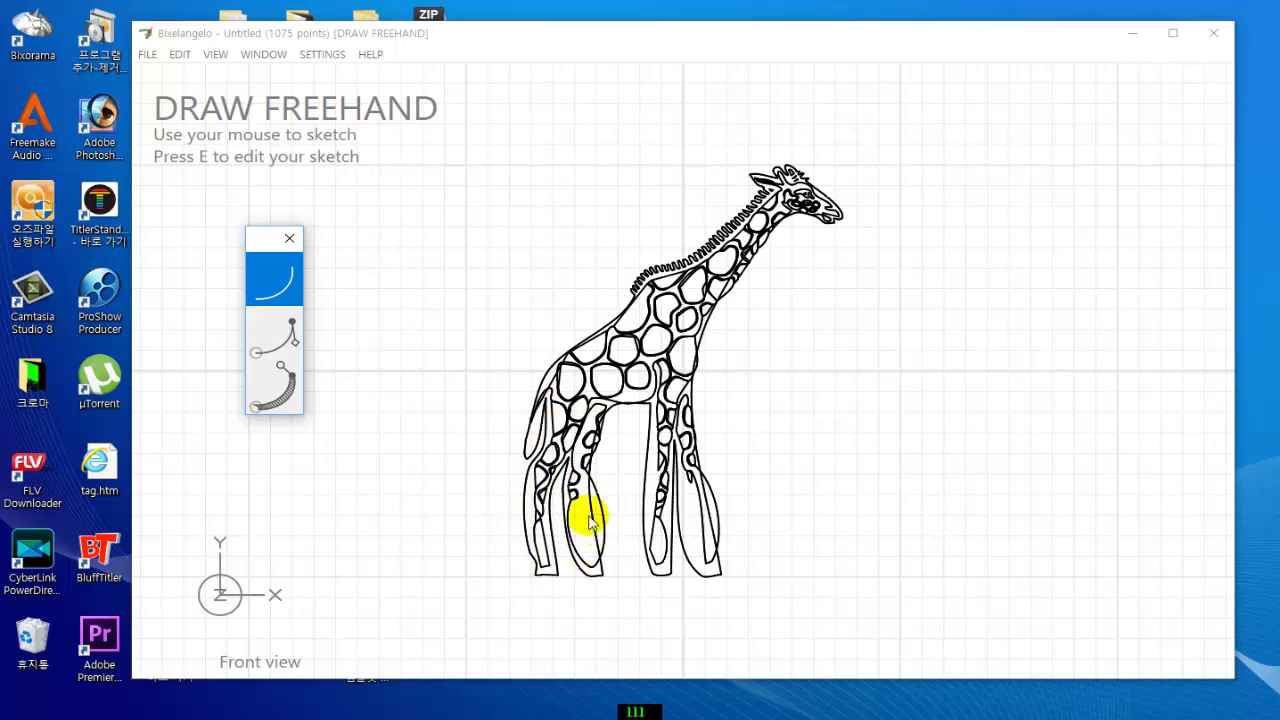
left_click_drag(583, 470, 598, 565)
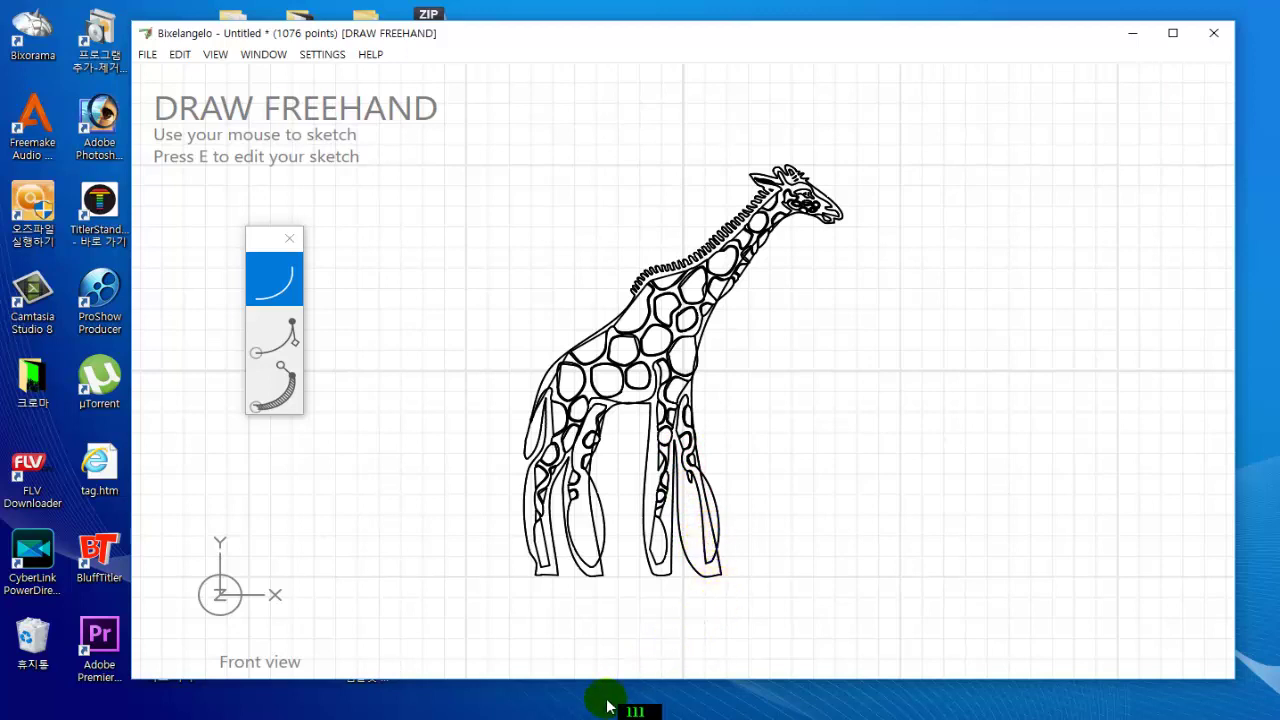
mouse_move(635, 711)
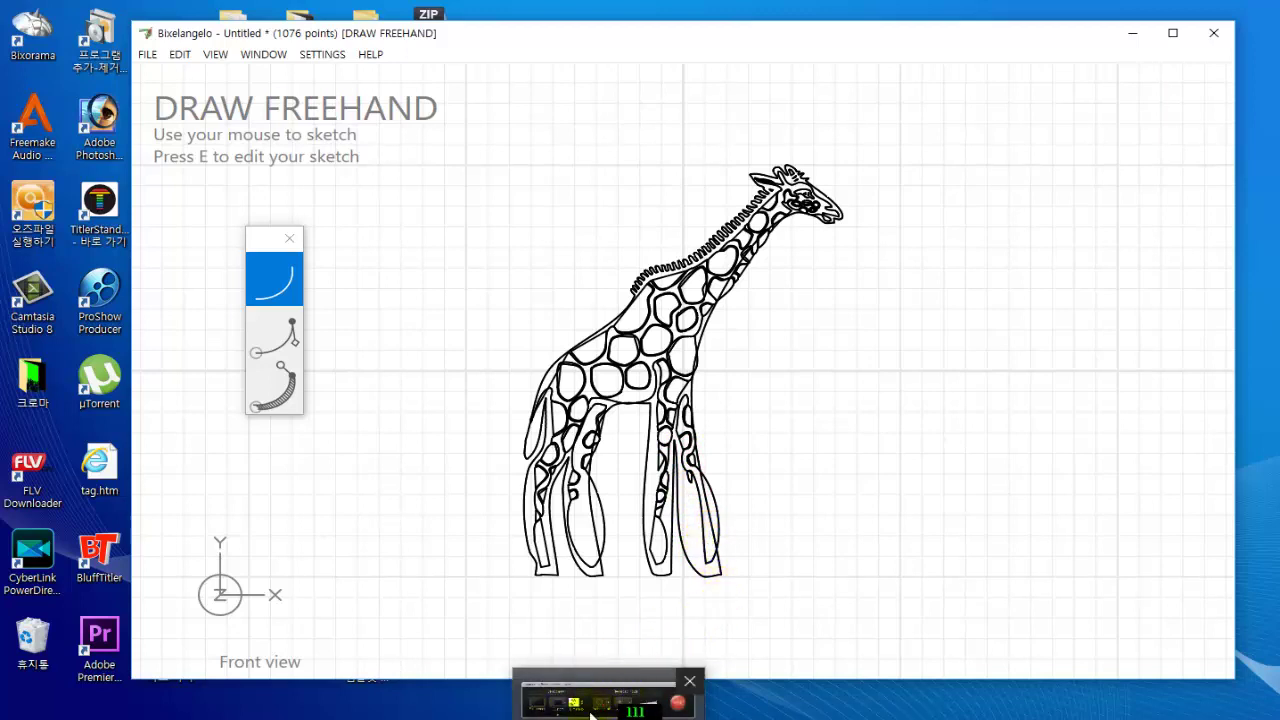
mouse_move(470, 706)
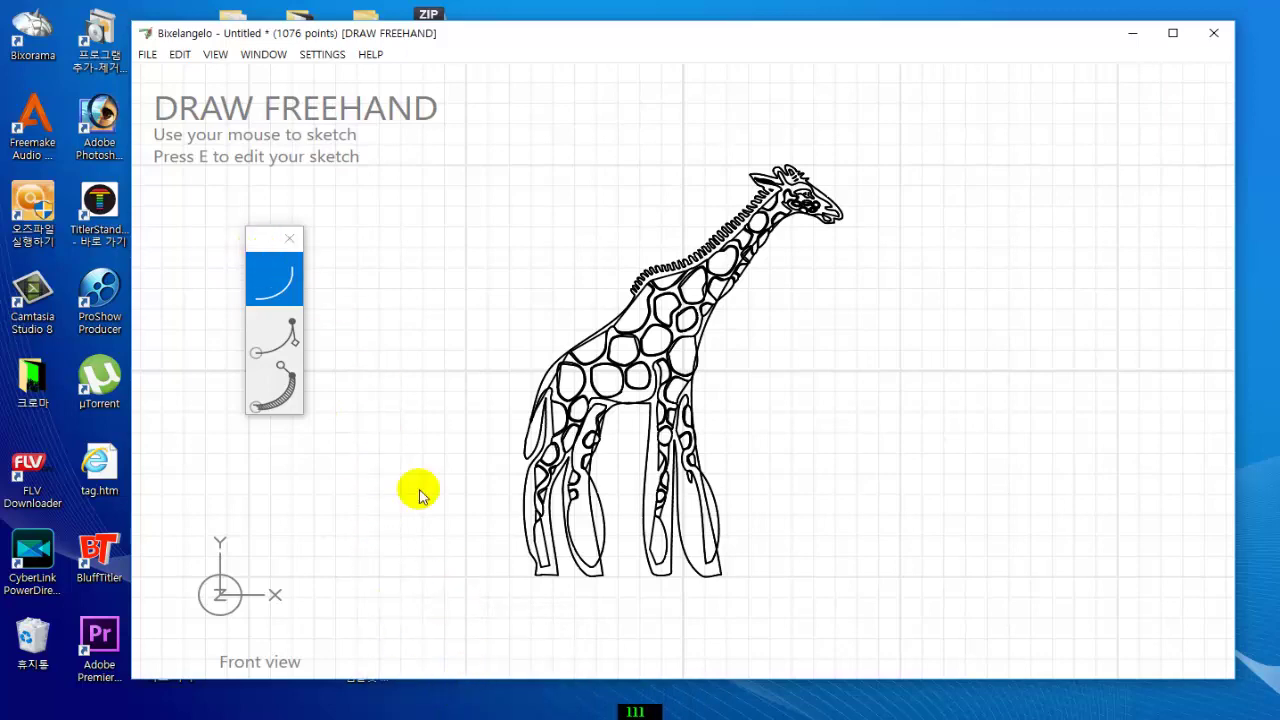
- Open the original 기린.png from the sketch folder in the image viewer, compare it with the trace, and close the viewer
left_click(1133, 33)
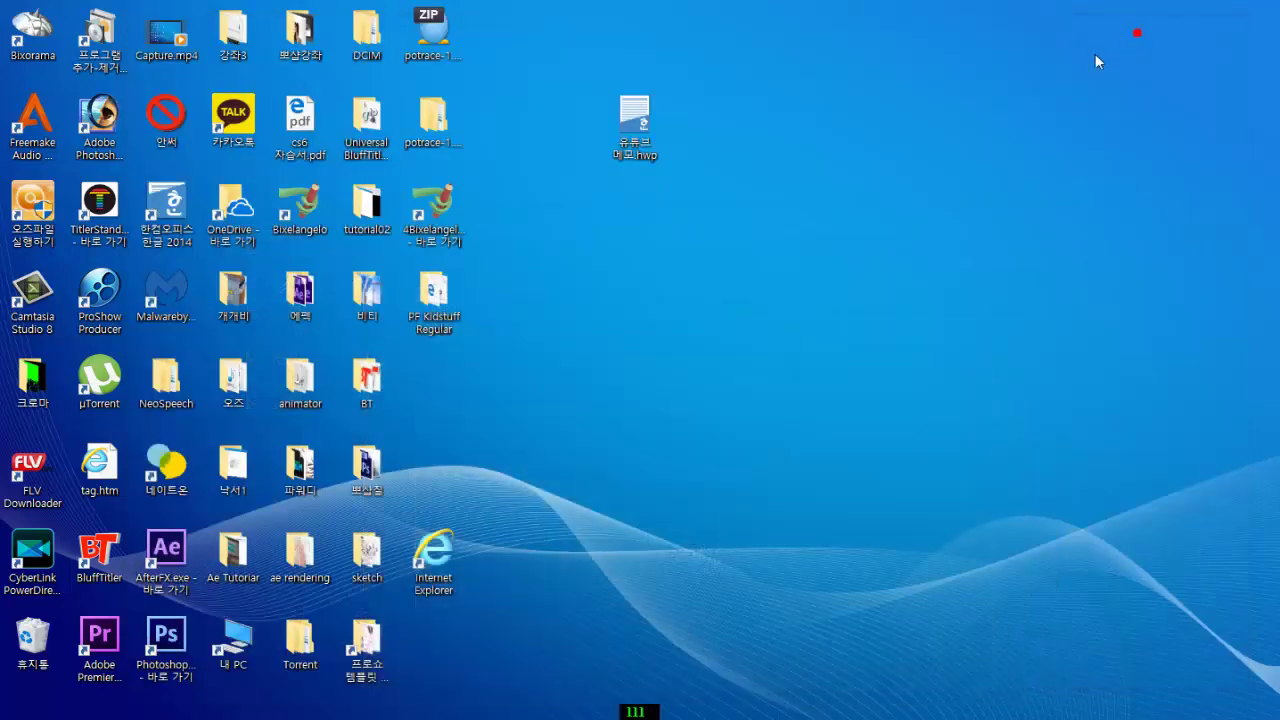
double_click(231, 643)
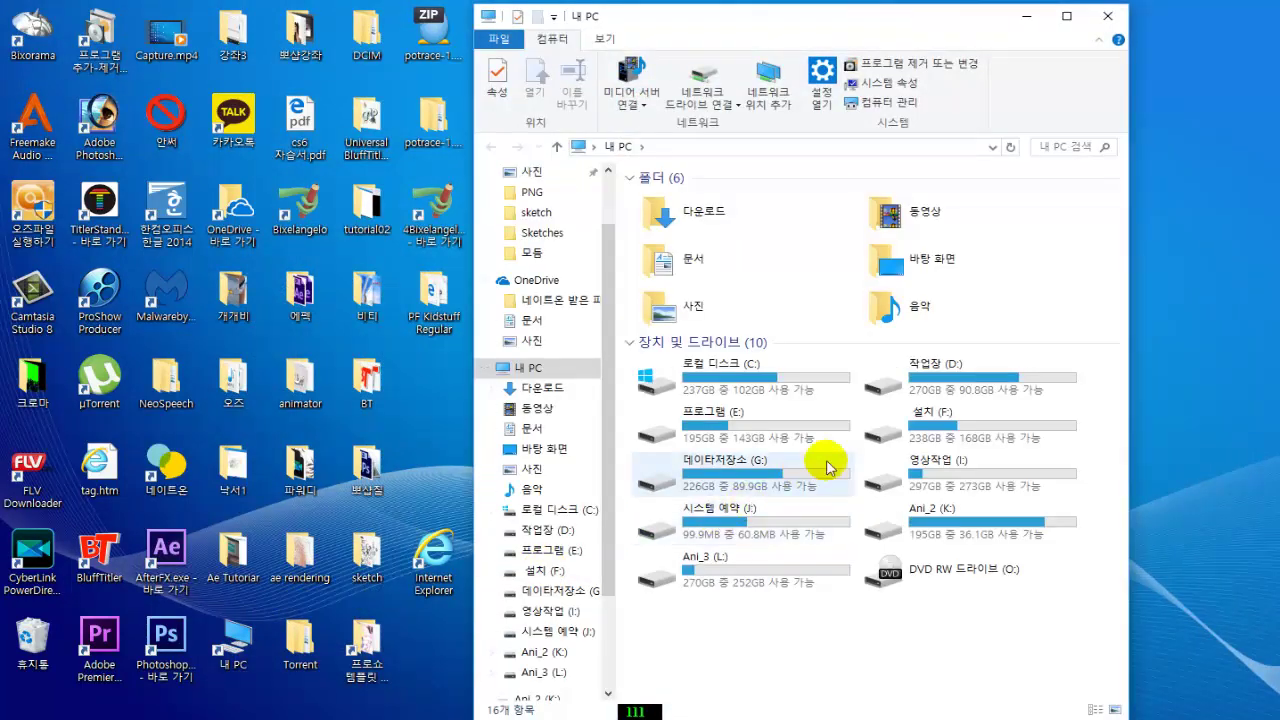
left_click(536, 212)
scroll(849, 260, "down", 10)
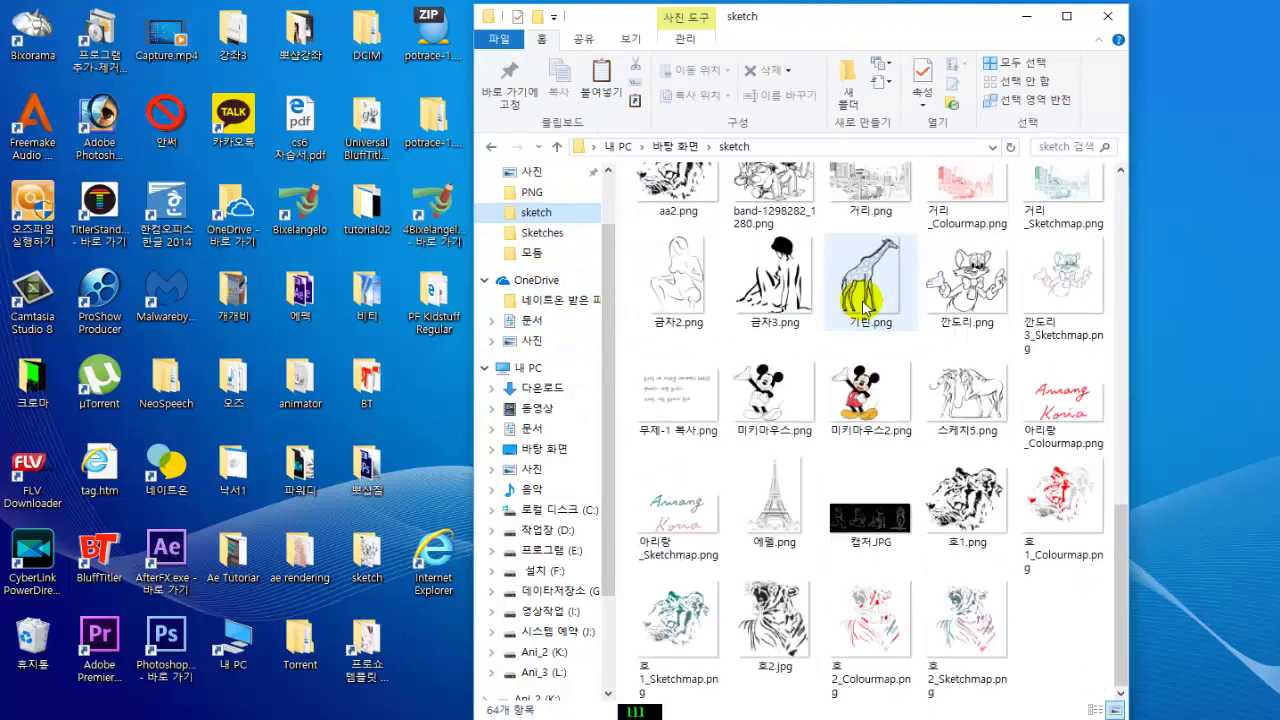
double_click(860, 318)
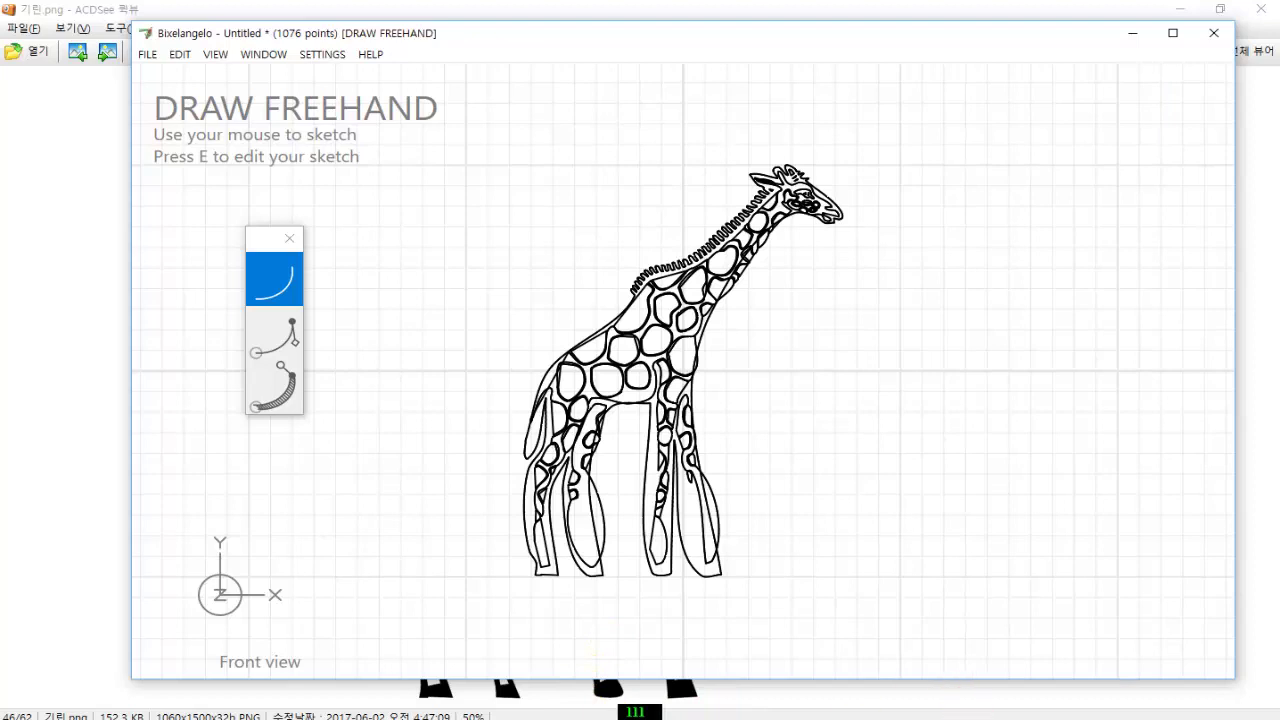
left_click(948, 700)
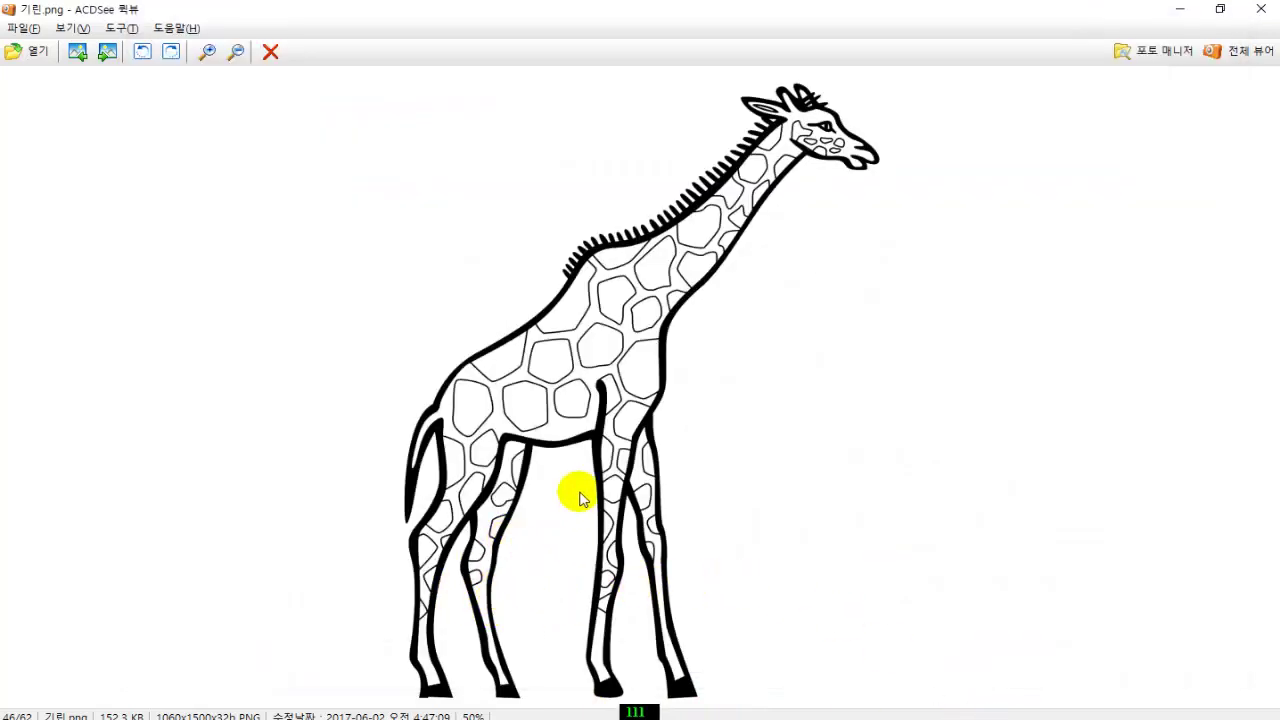
left_click(1262, 12)
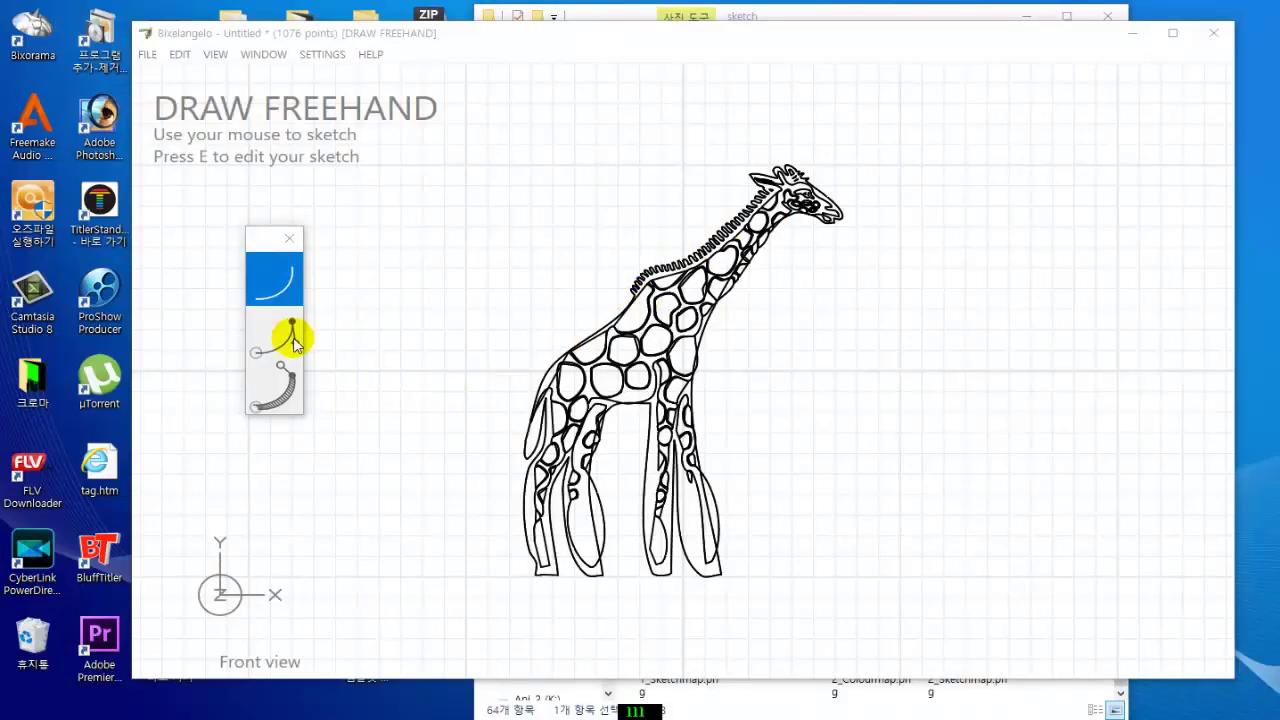
left_click(148, 55)
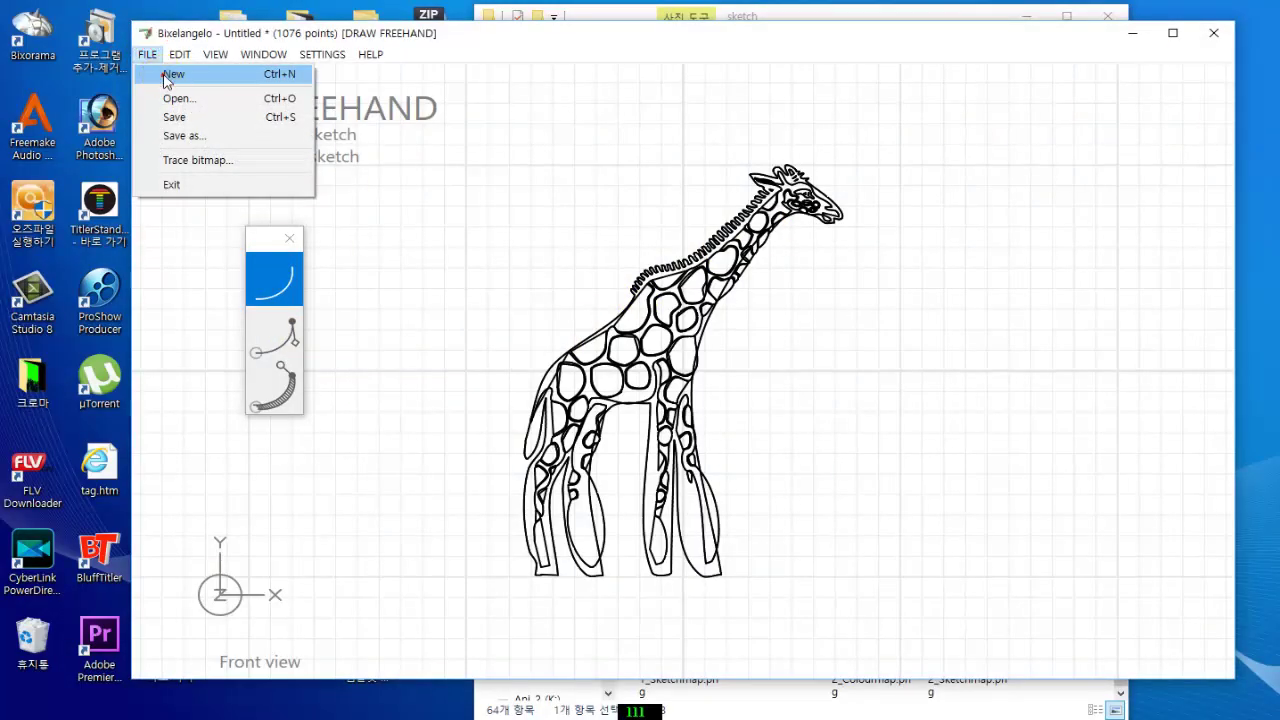
left_click(170, 76)
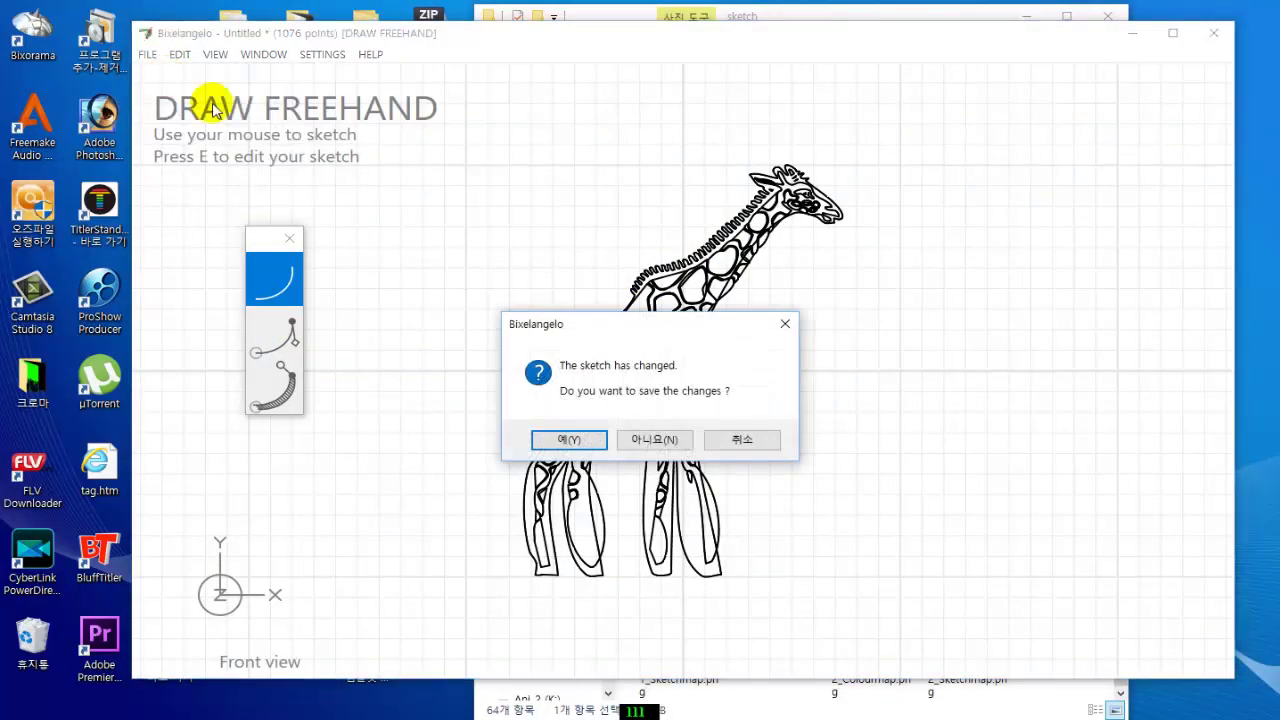
left_click(597, 442)
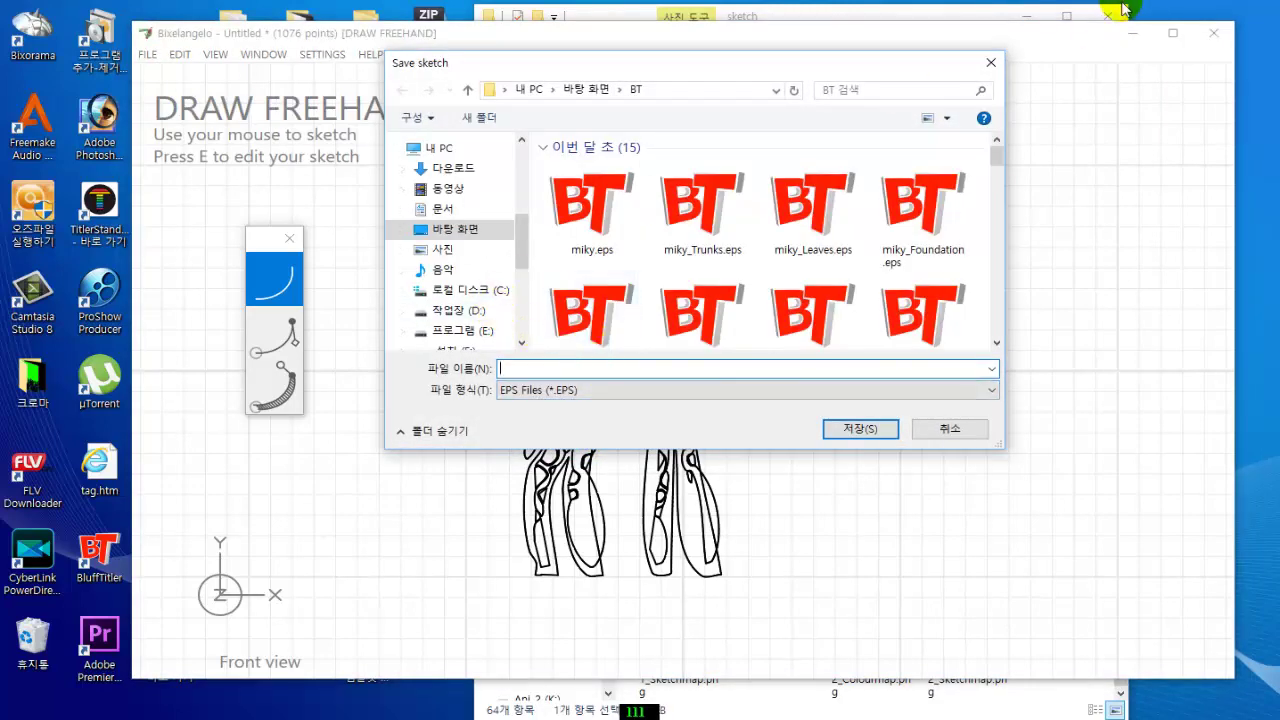
left_click(990, 60)
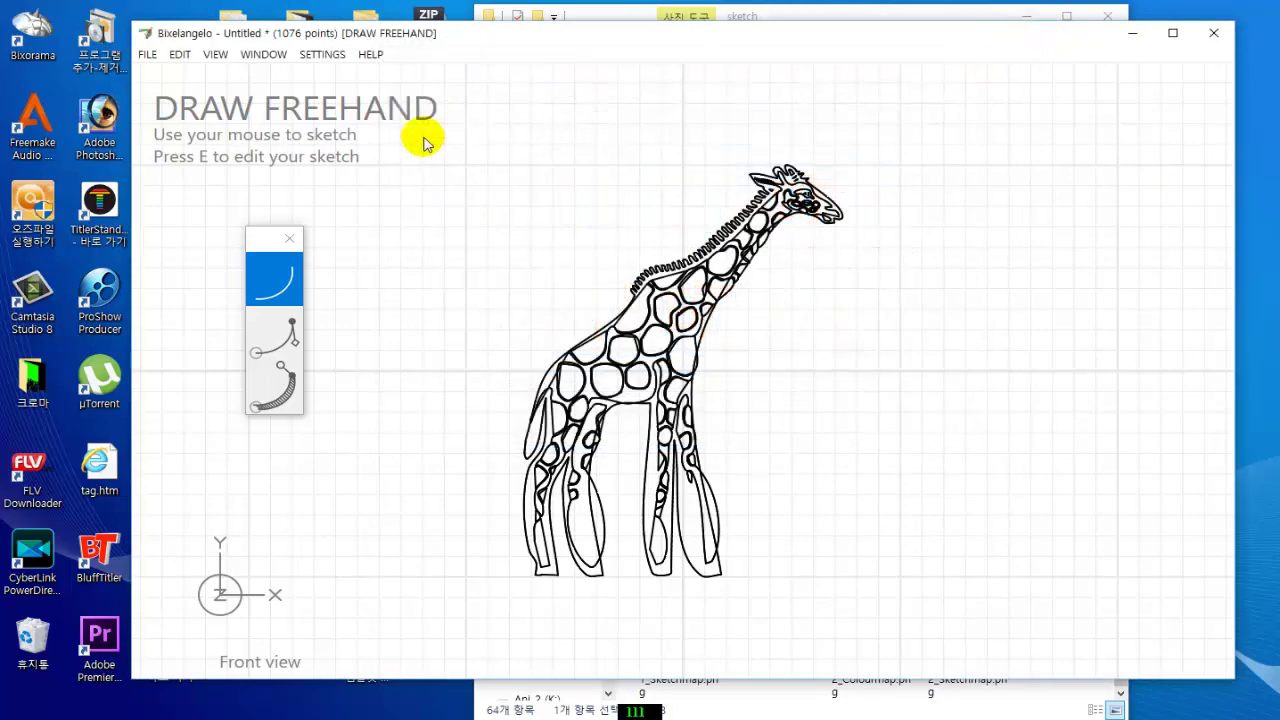
- Trace the horse bitmap 스케치5.png without saving the giraffe sketch, and switch to freehand drawing mode
left_click(147, 57)
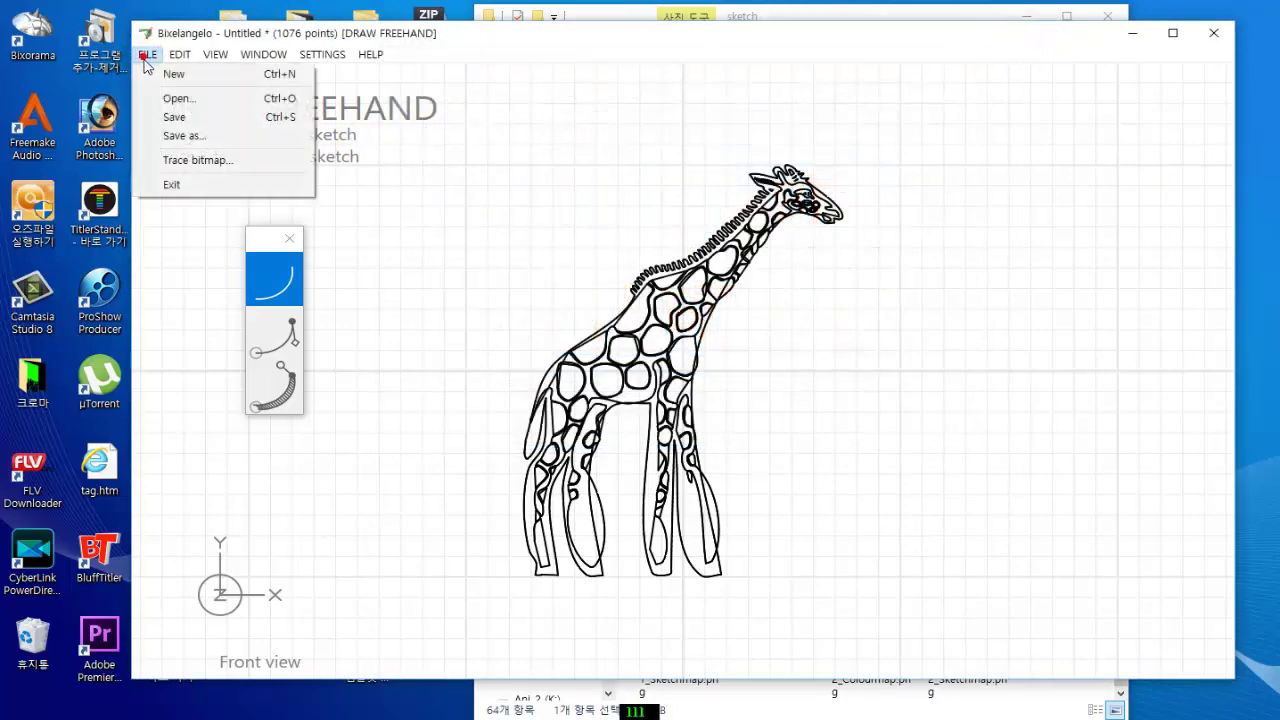
left_click(206, 163)
left_click(668, 441)
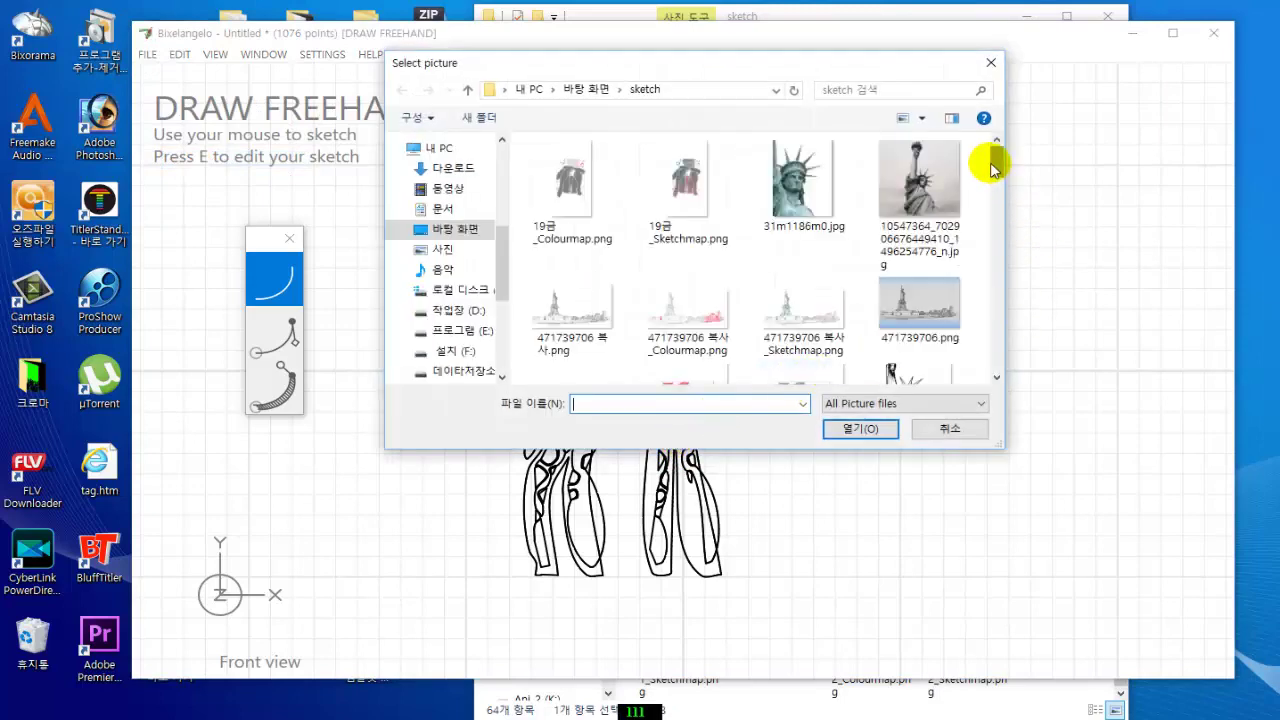
left_click_drag(995, 160, 1000, 314)
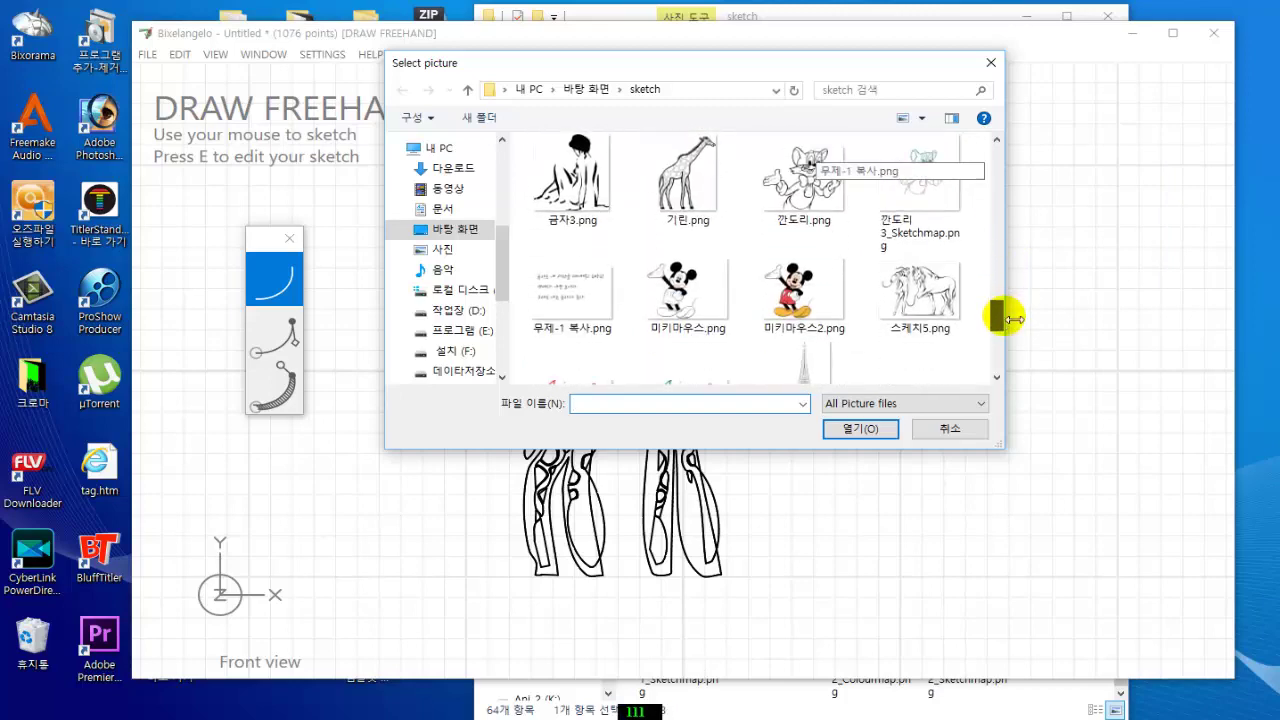
left_click(940, 300)
left_click(848, 430)
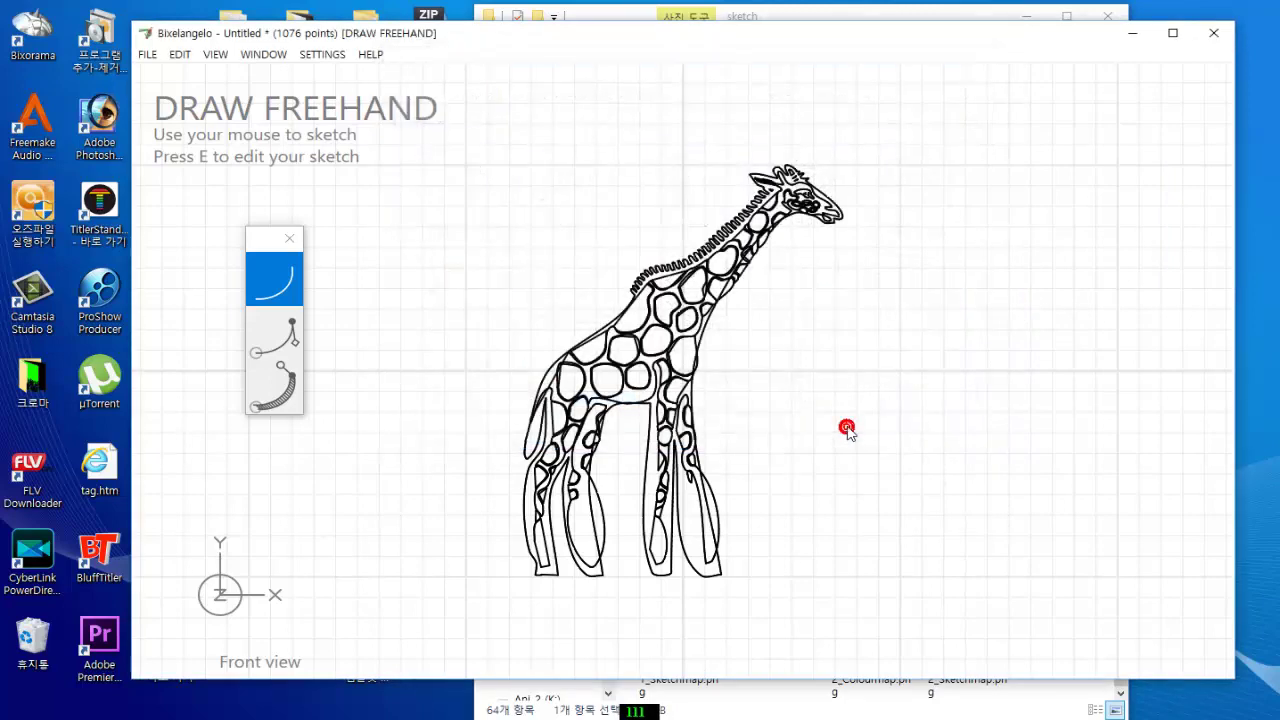
left_click(276, 280)
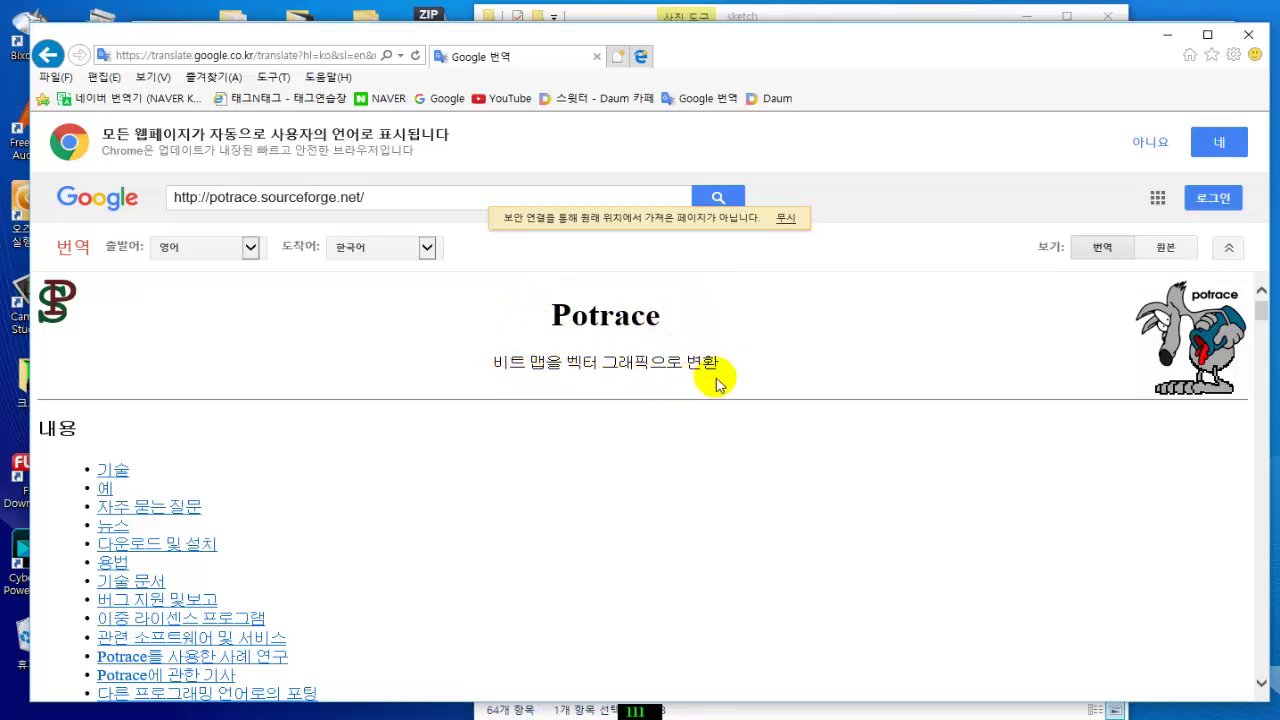
- Read the Potrace website's tagline and compare its sample original image with the Potrace output
mouse_move(530, 376)
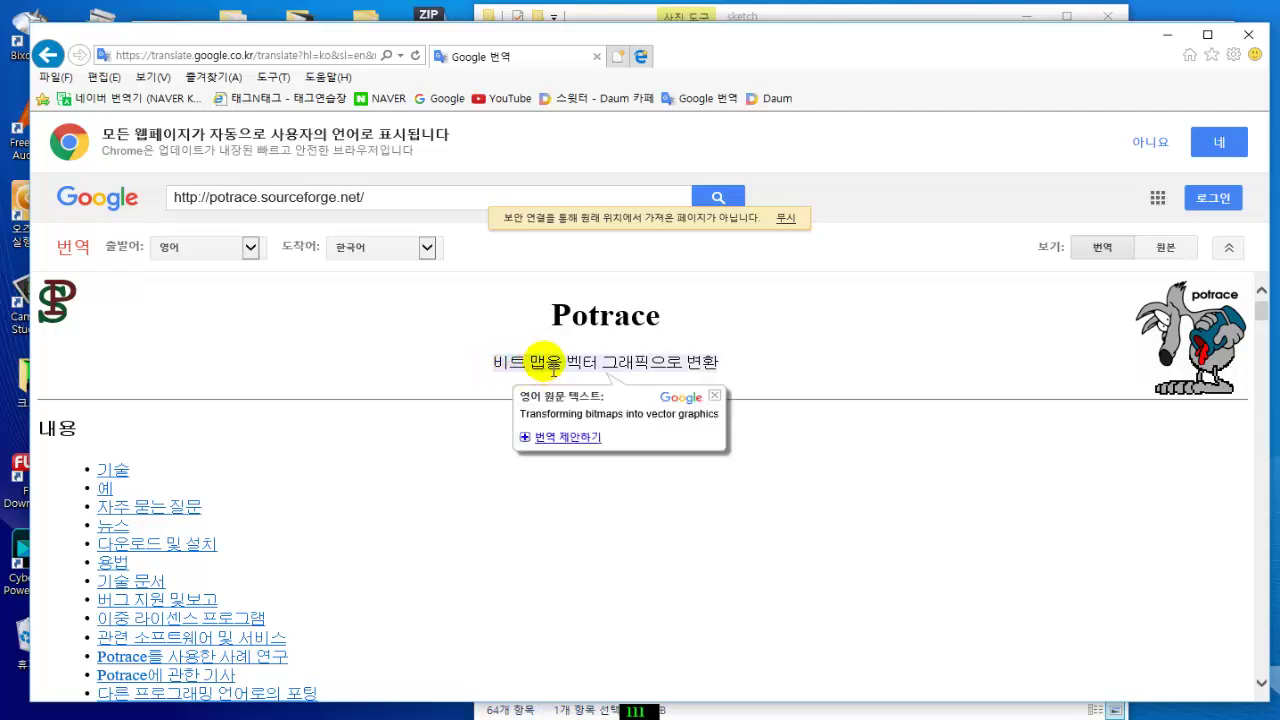
left_click_drag(530, 364, 588, 393)
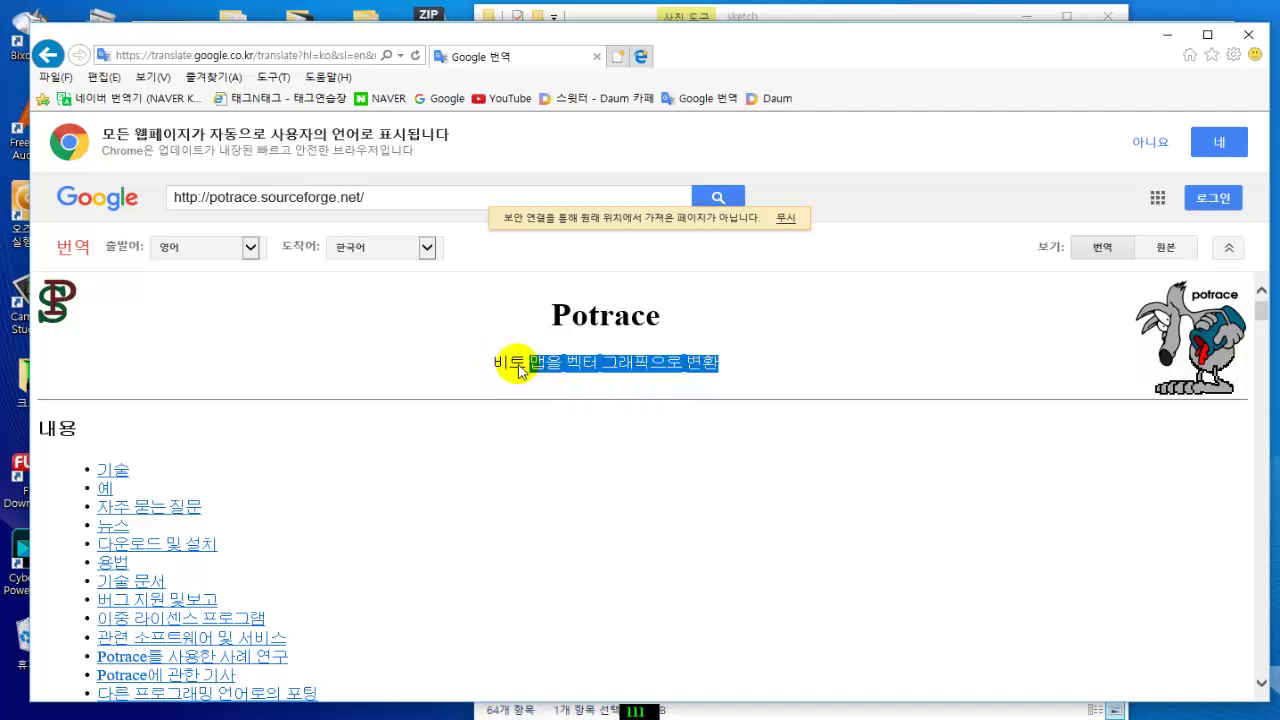
mouse_move(528, 360)
mouse_move(572, 366)
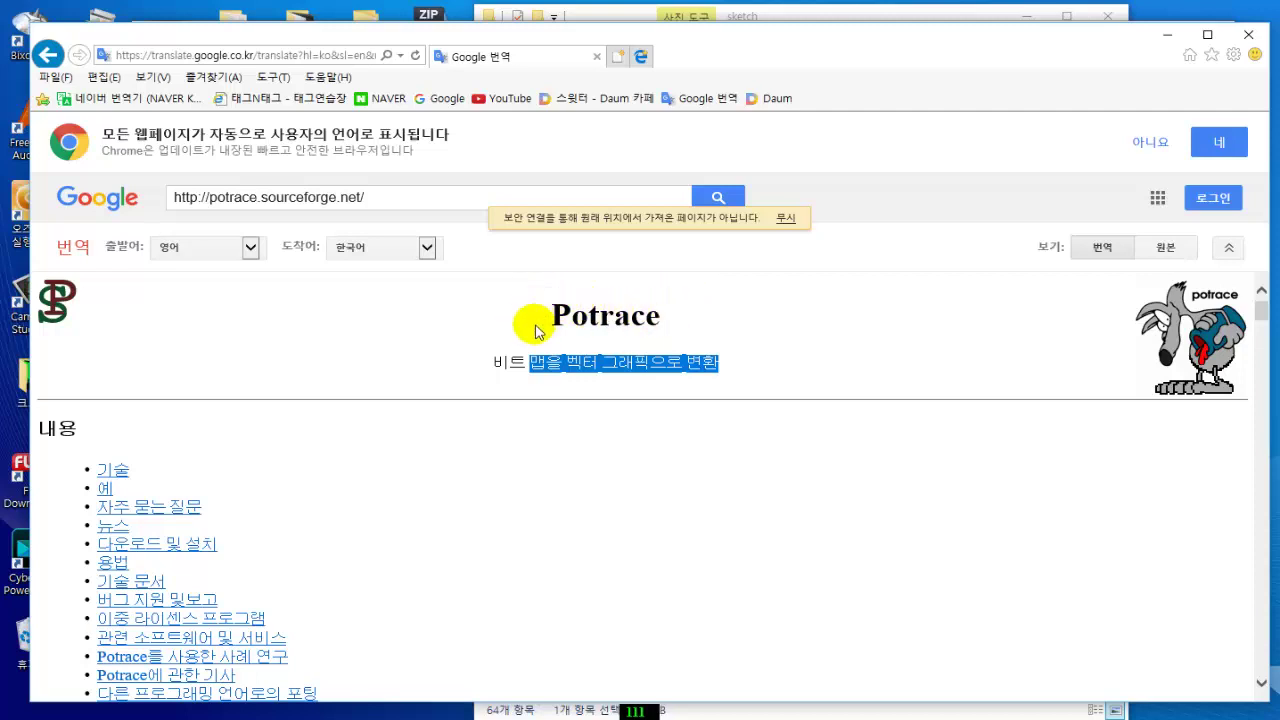
mouse_move(570, 308)
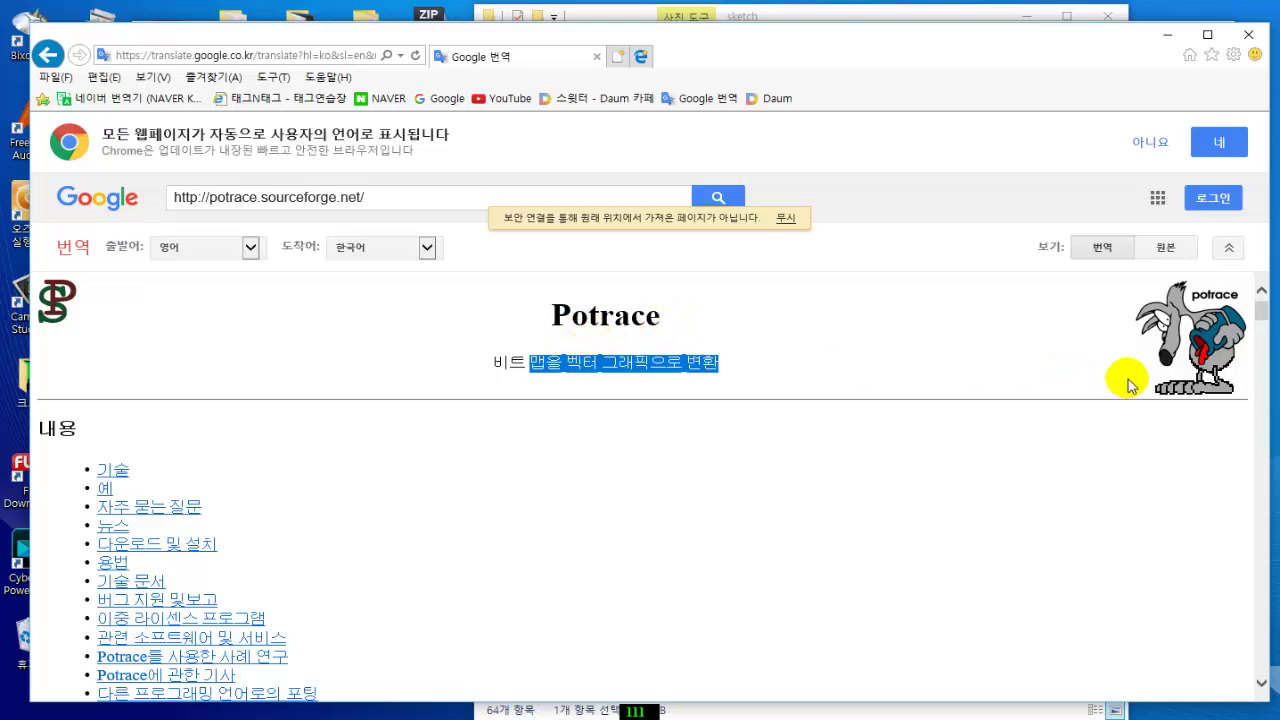
left_click_drag(1262, 313, 1249, 357)
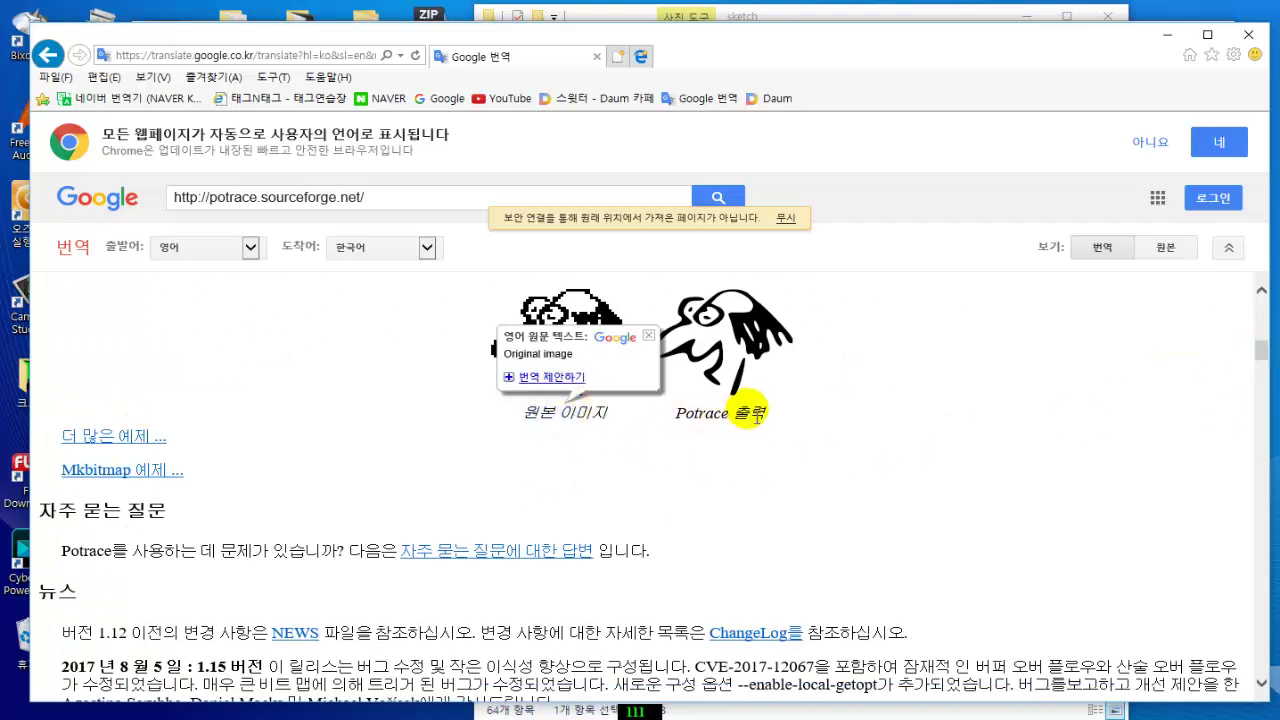
mouse_move(747, 434)
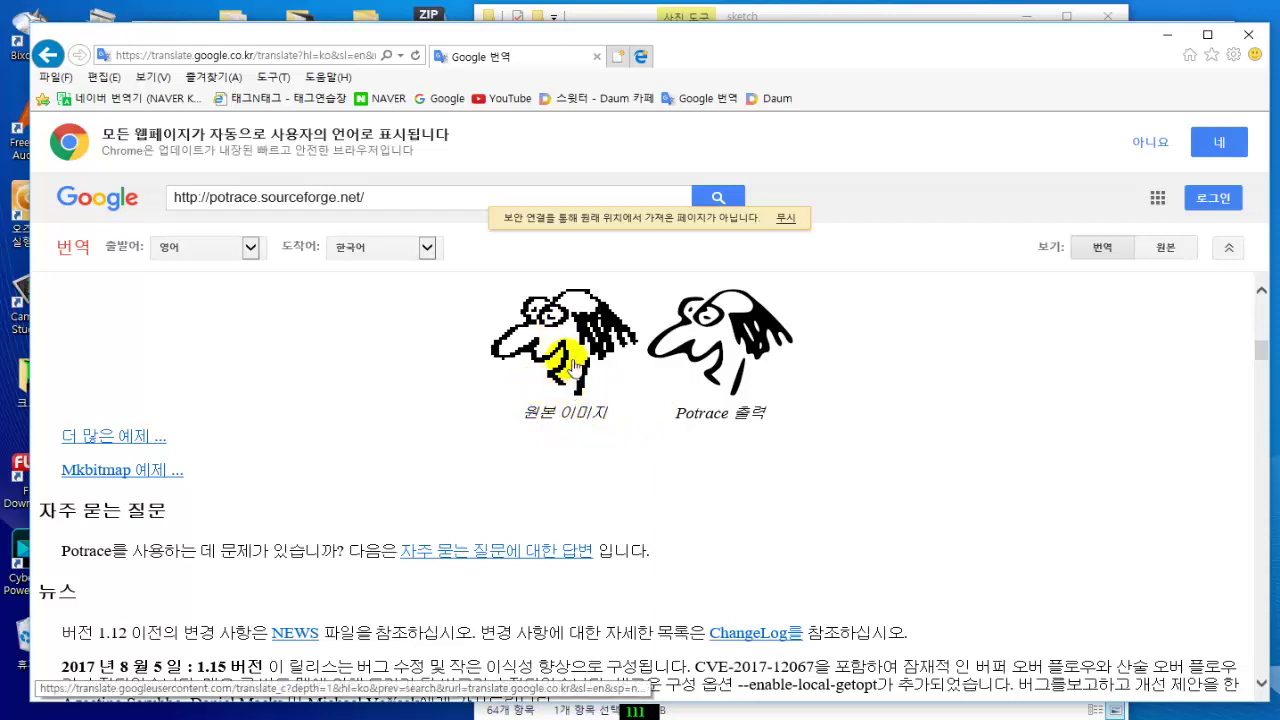
mouse_move(588, 414)
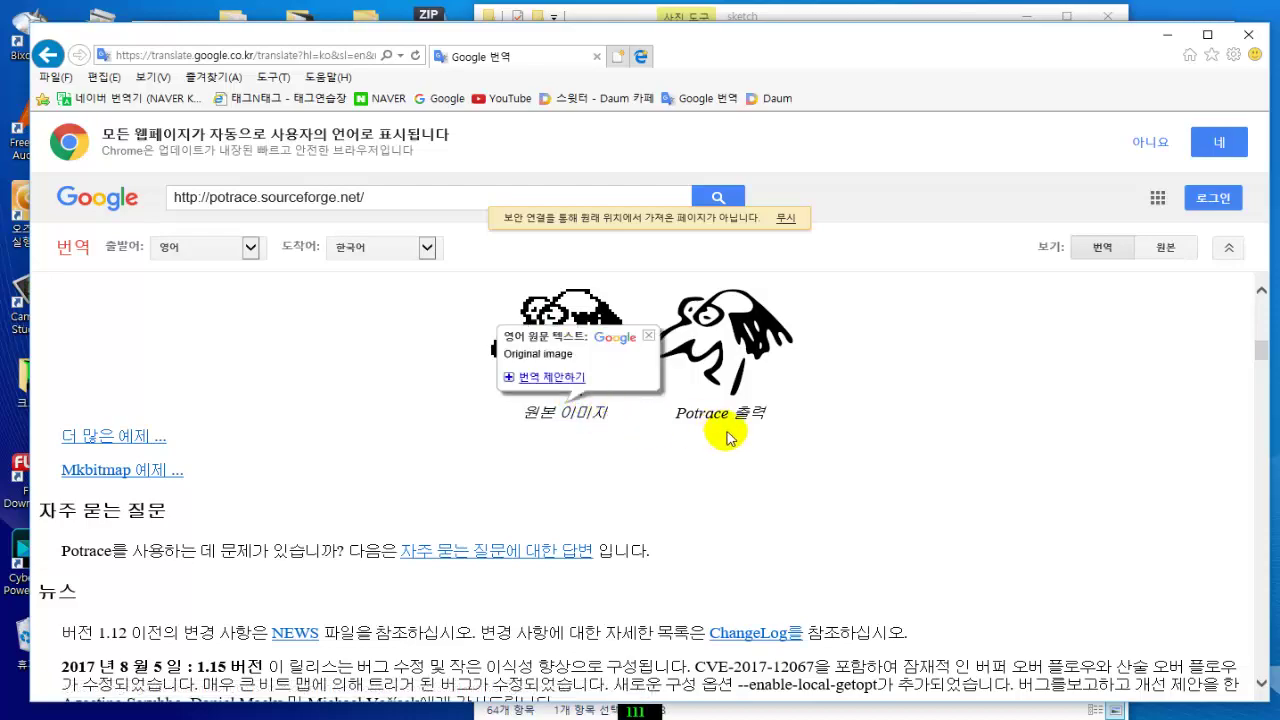
- Find the Windows (64-bit) packages in the Potrace page's download and installation table
left_click_drag(1258, 356, 1258, 383)
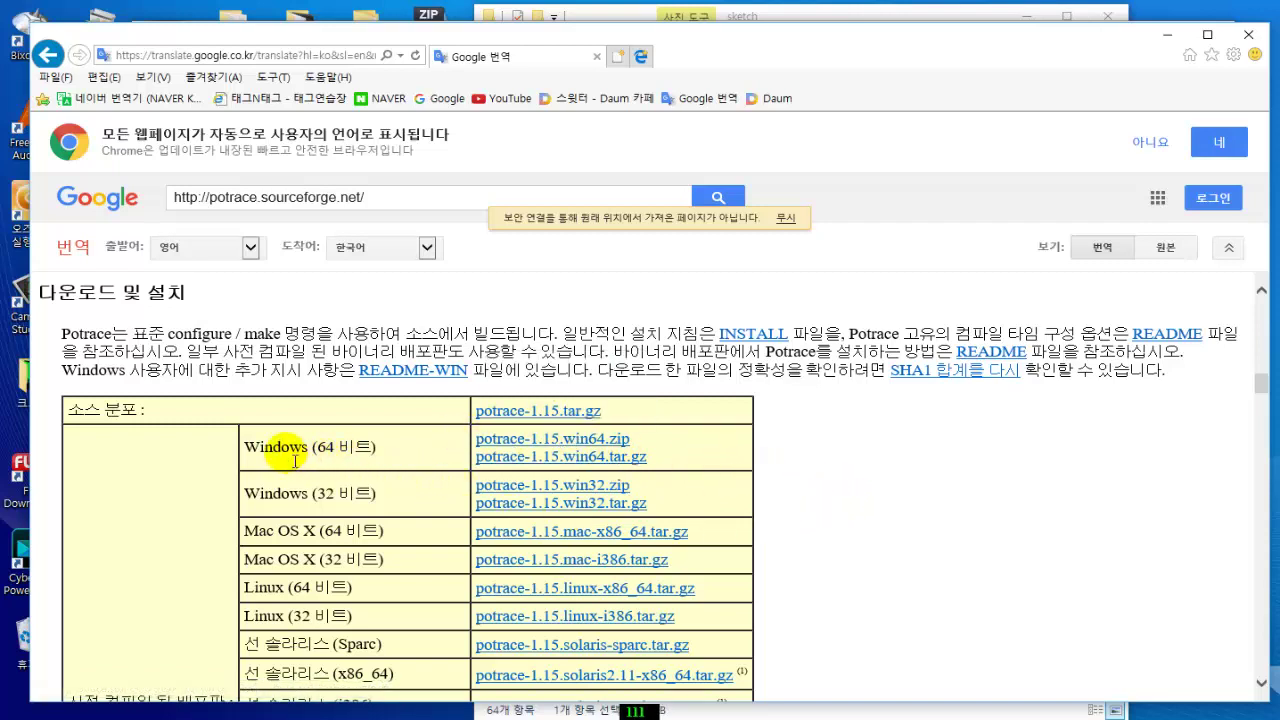
mouse_move(334, 459)
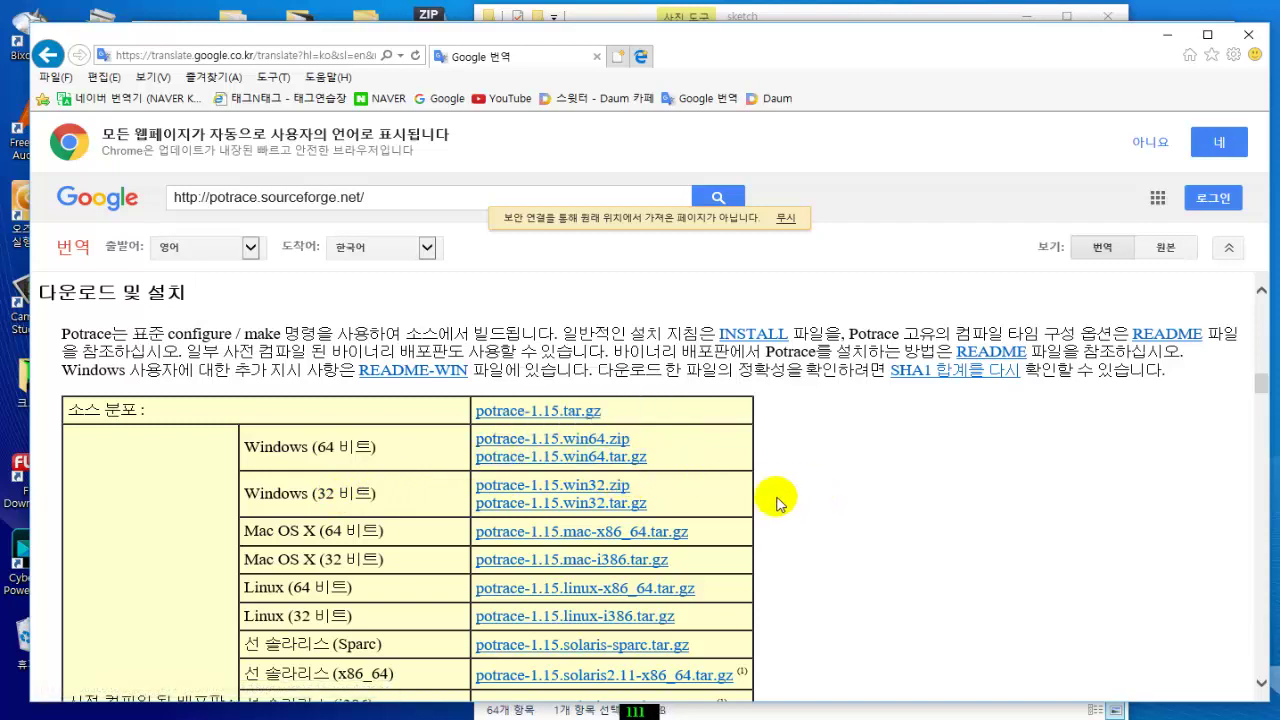
mouse_move(524, 462)
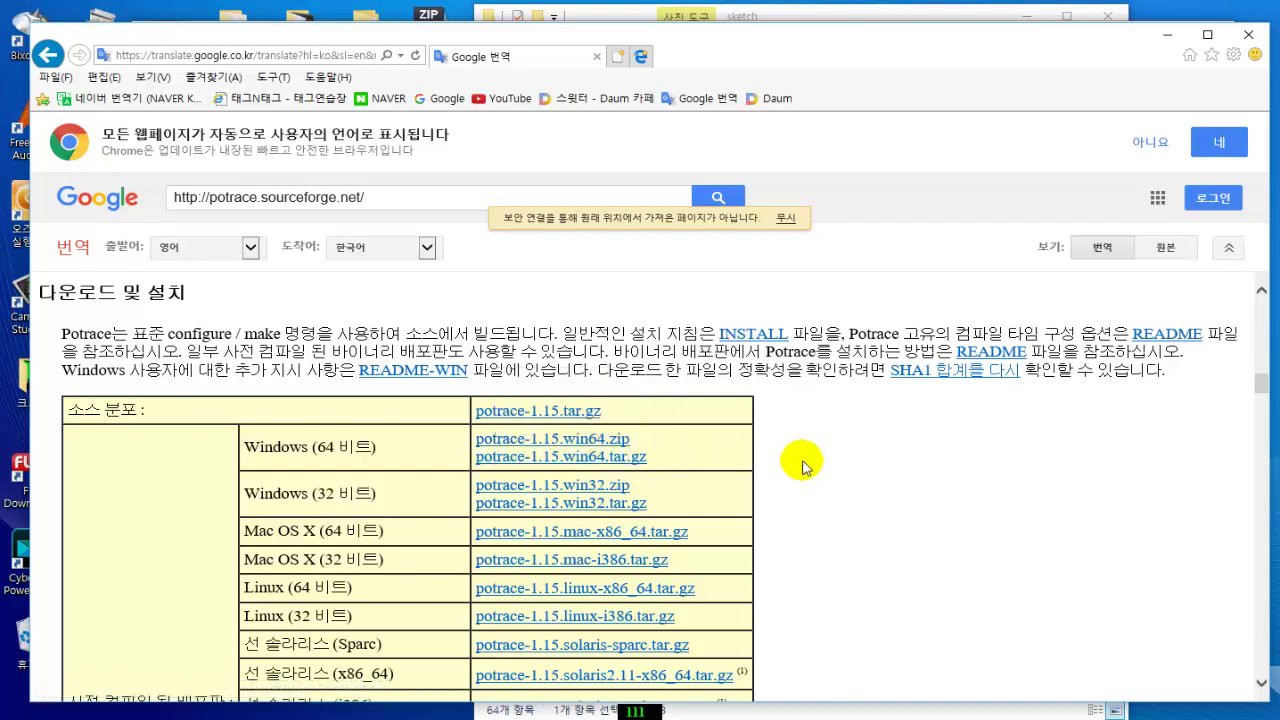
mouse_move(577, 455)
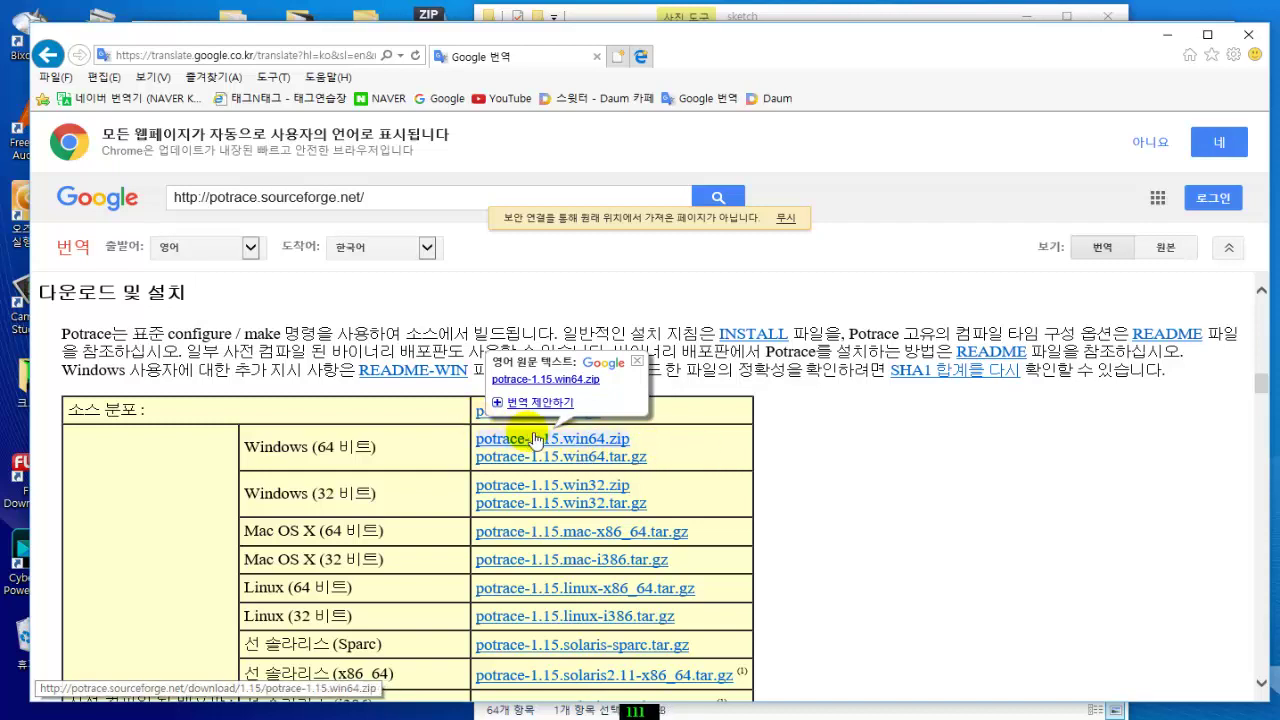
mouse_move(618, 457)
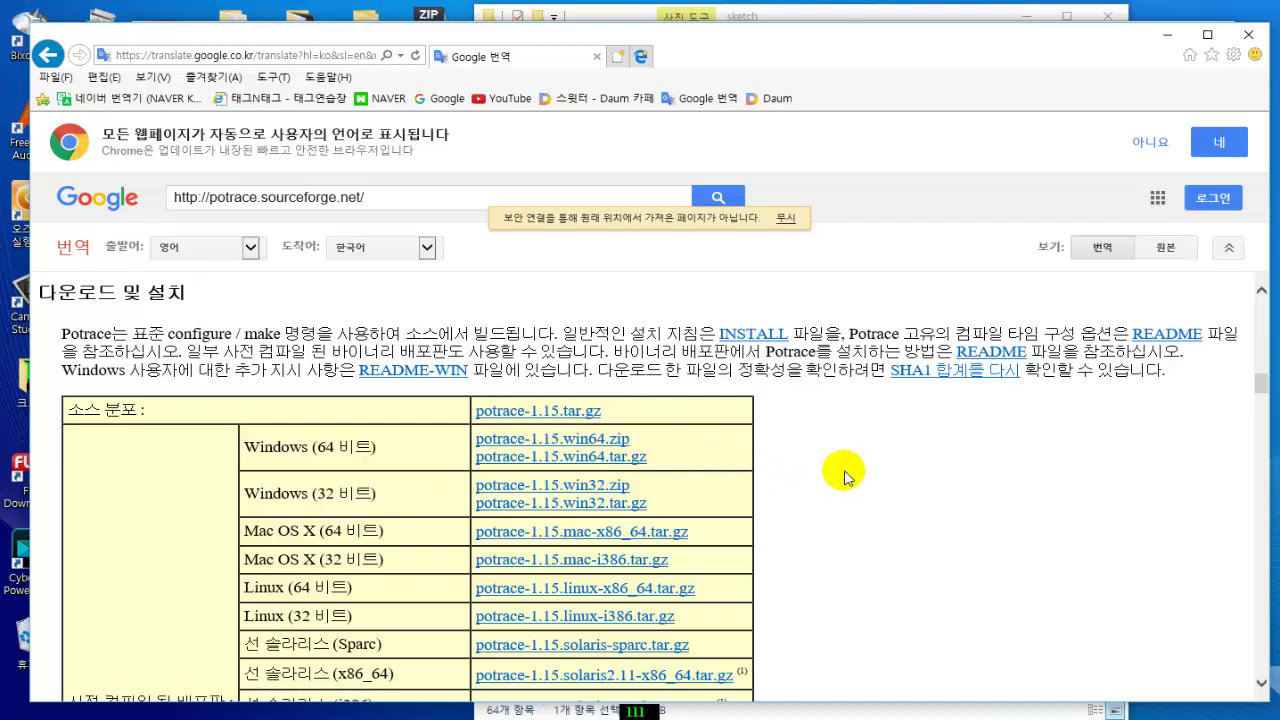
right_click(559, 444)
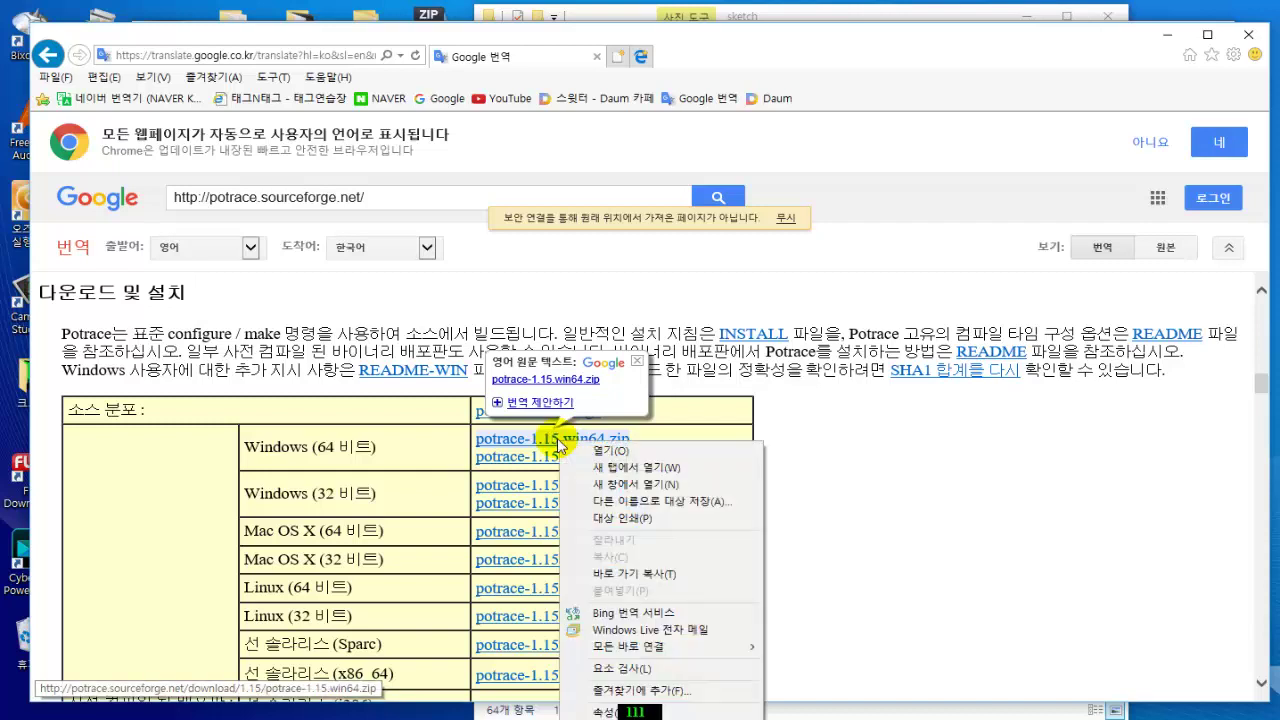
left_click(706, 510)
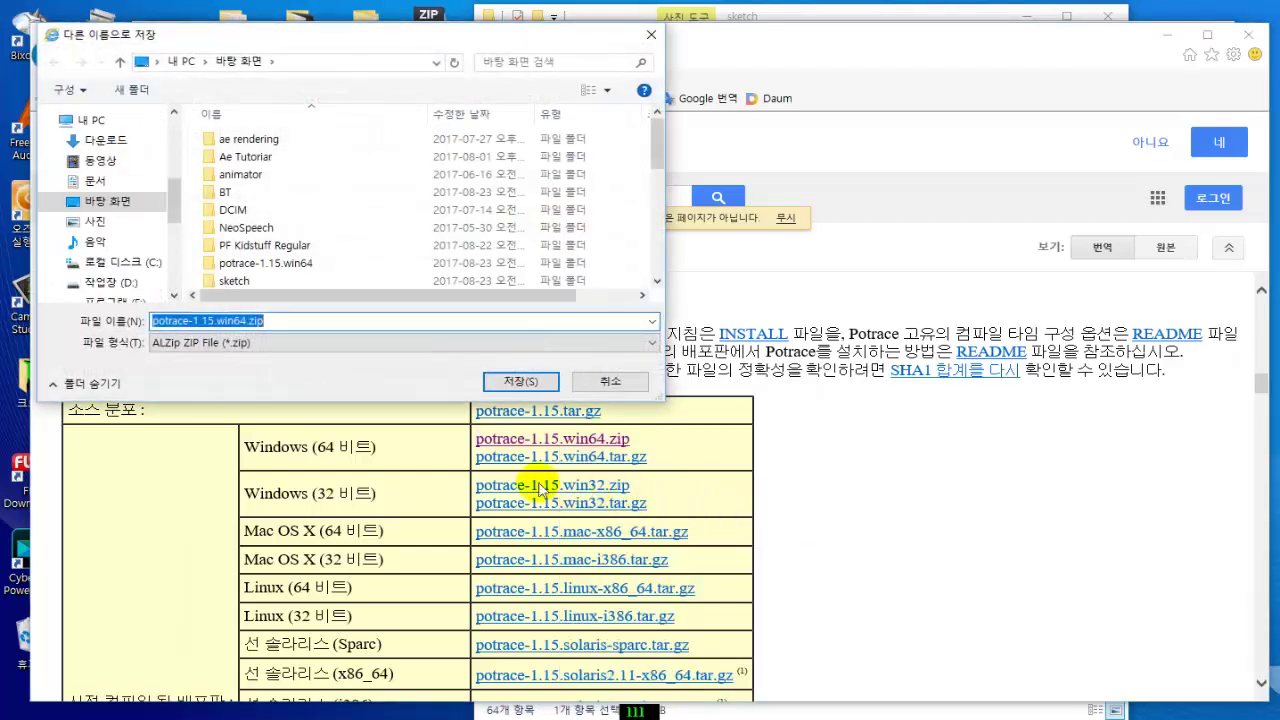
left_click(622, 381)
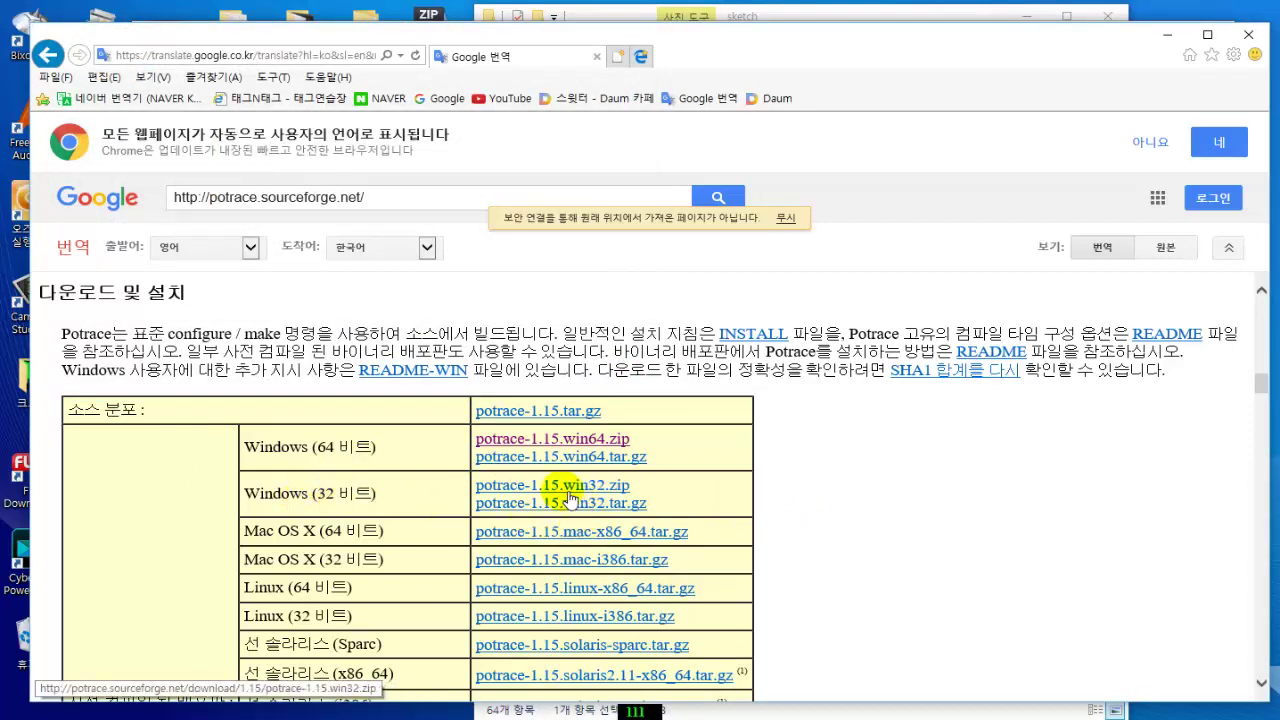
mouse_move(585, 497)
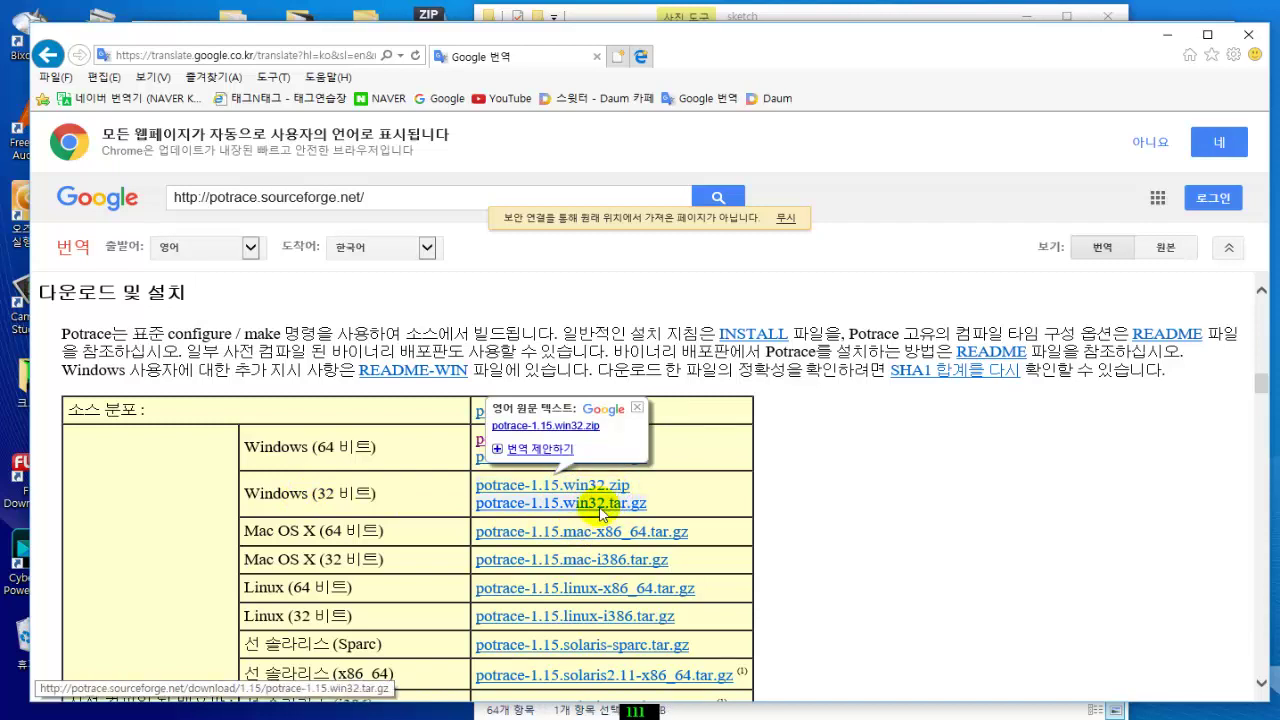
mouse_move(641, 508)
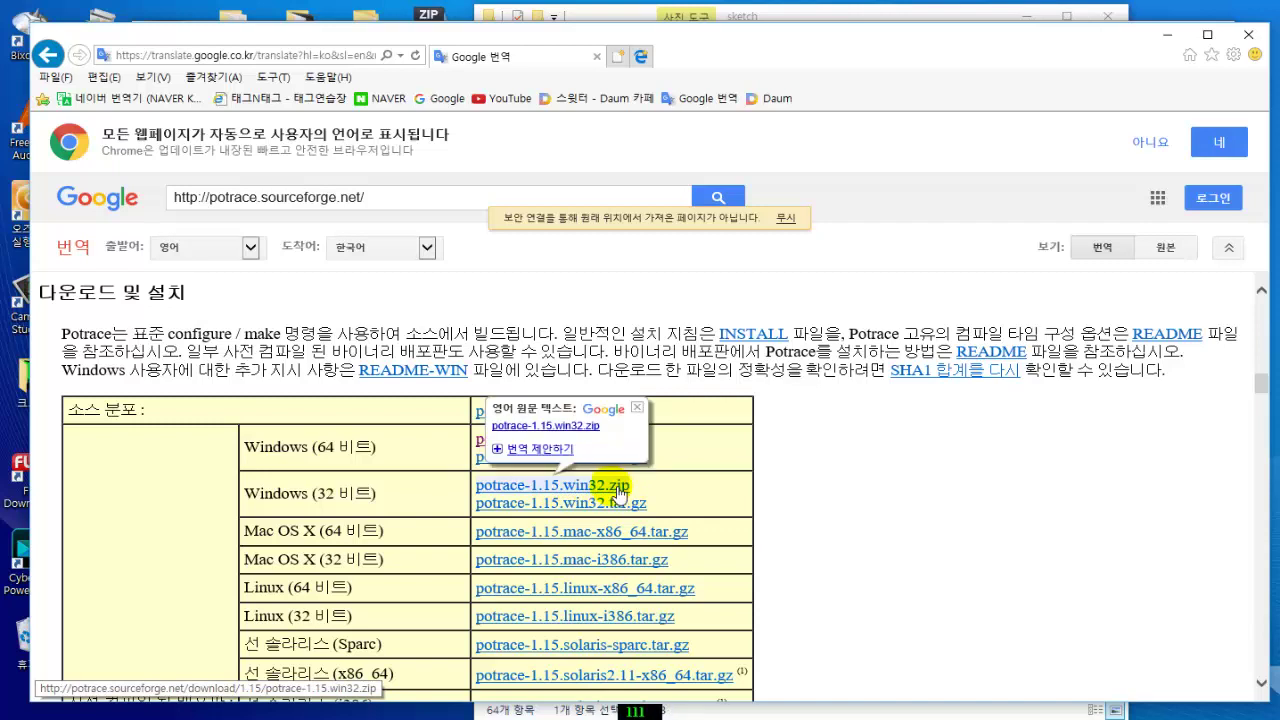
left_click(839, 514)
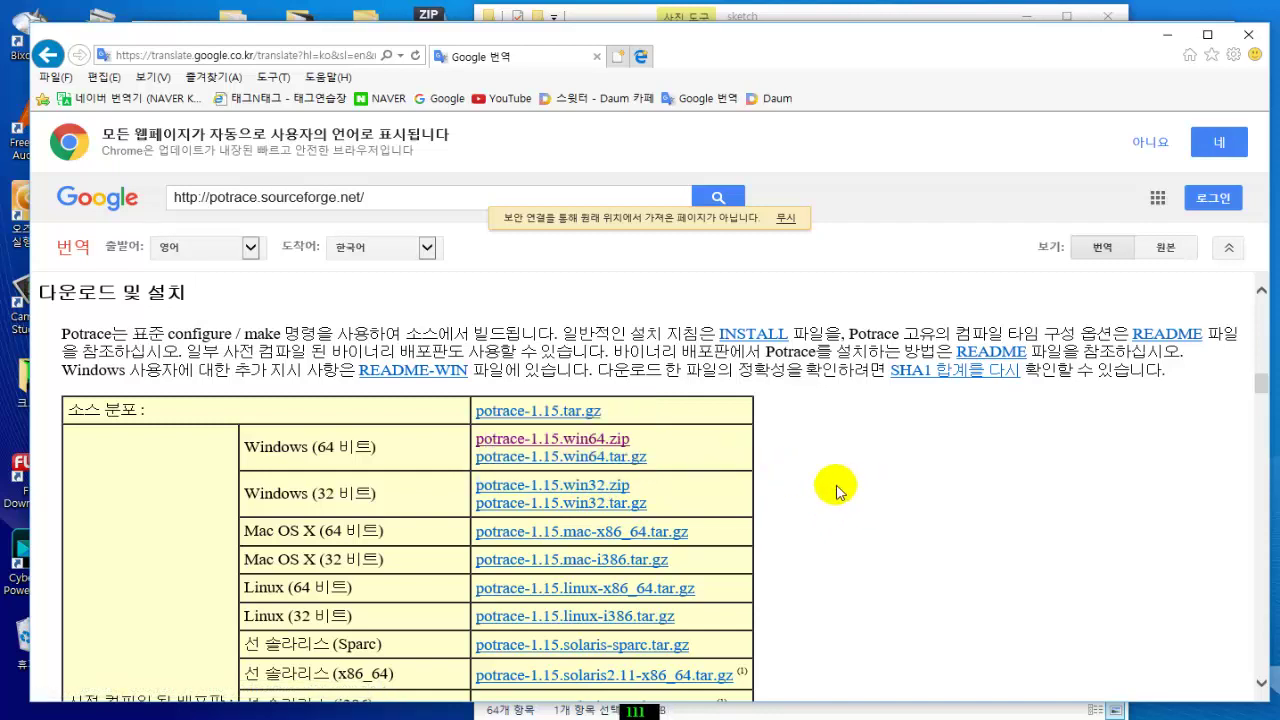
- Download potrace-1.15.win64.zip to the desktop, replacing the existing copy, and dismiss the download notification
right_click(597, 442)
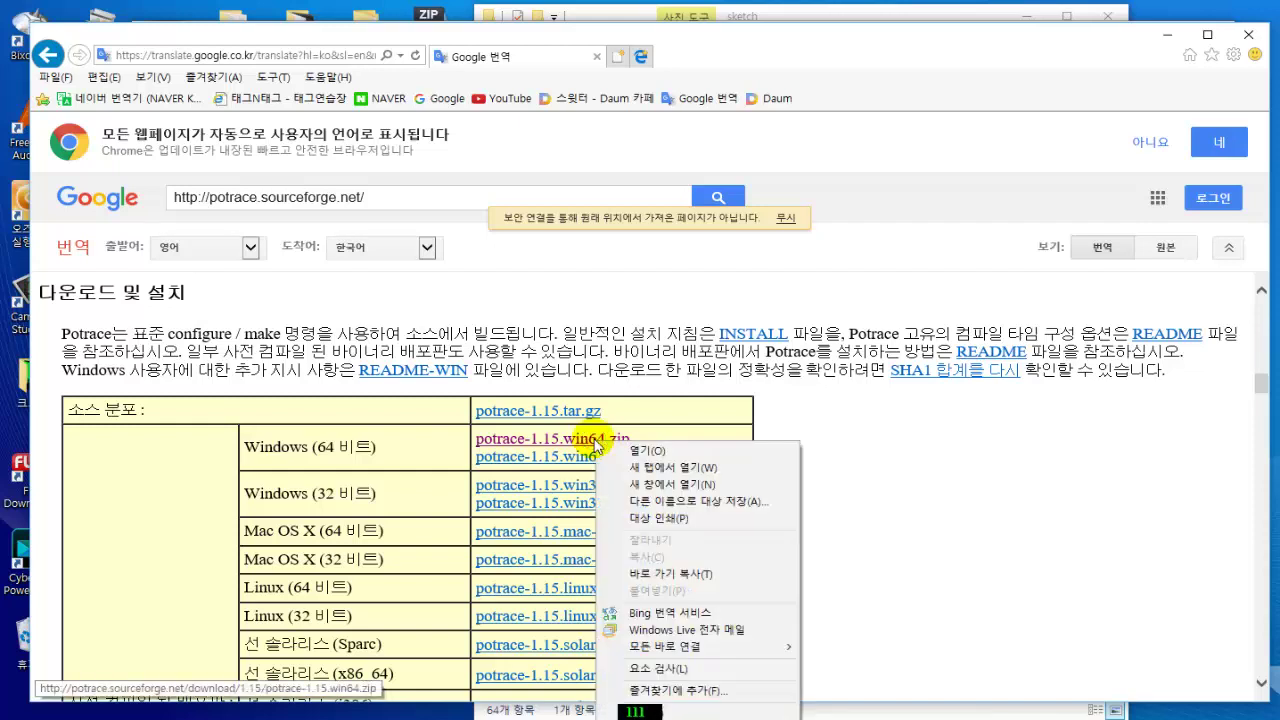
left_click(735, 505)
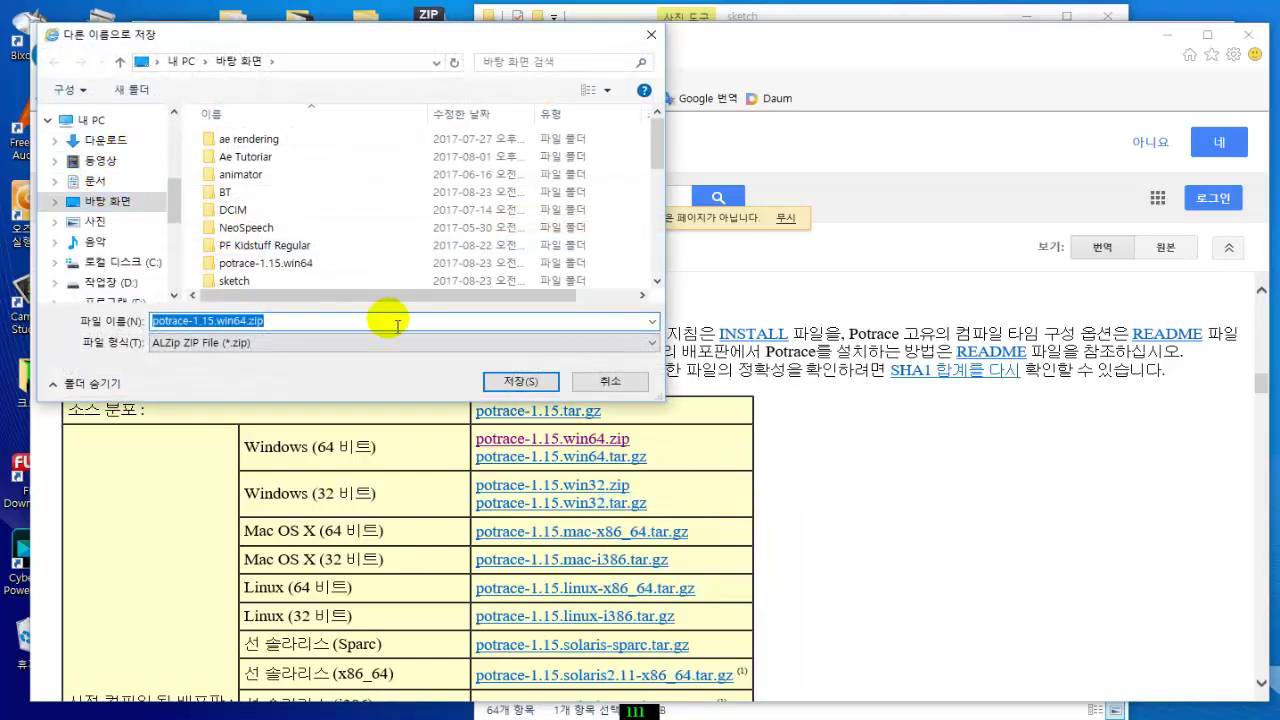
left_click(520, 381)
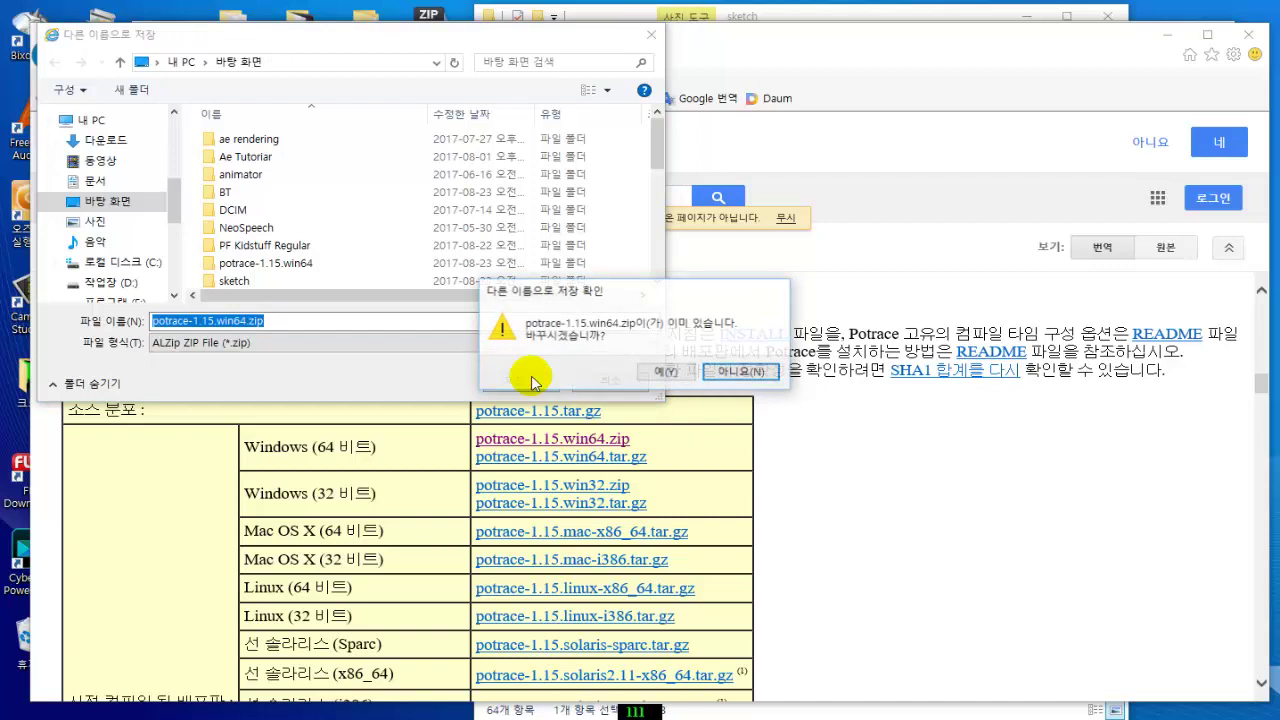
left_click(664, 373)
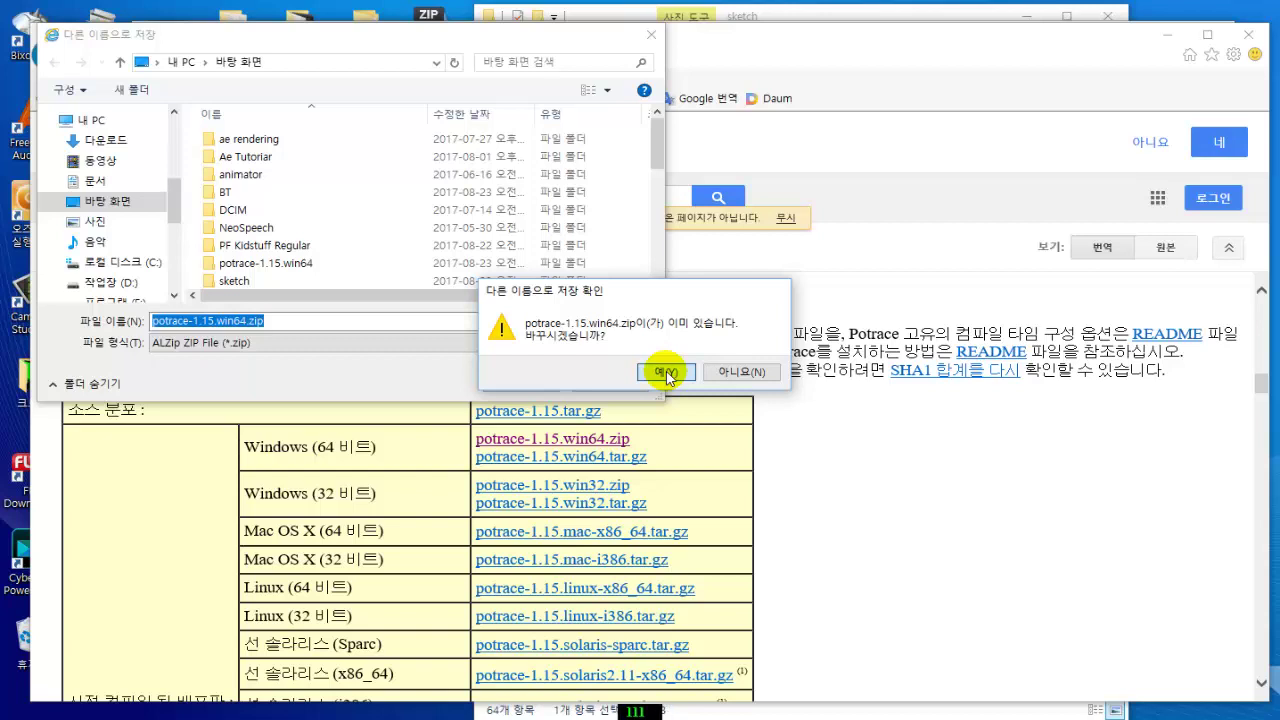
left_click(666, 372)
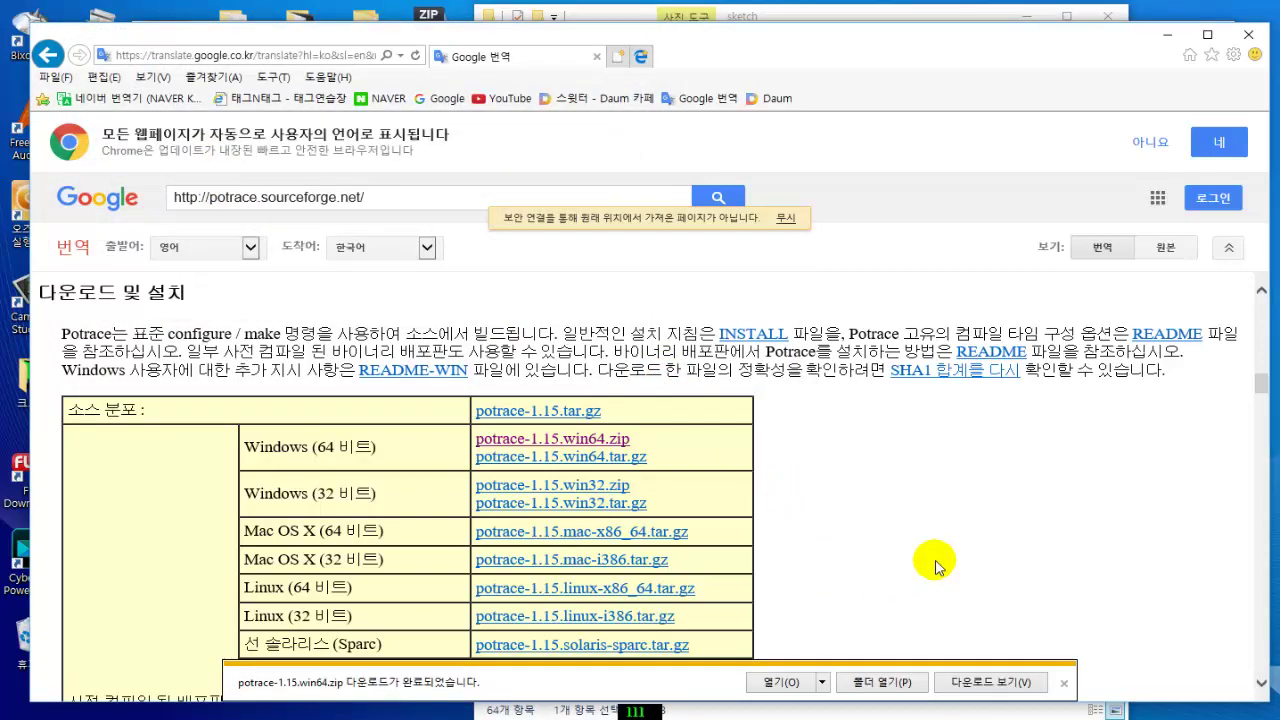
left_click(1066, 685)
- Review the Potrace page's description, sample images, download table and command usage options
scroll(848, 478, "down", 3)
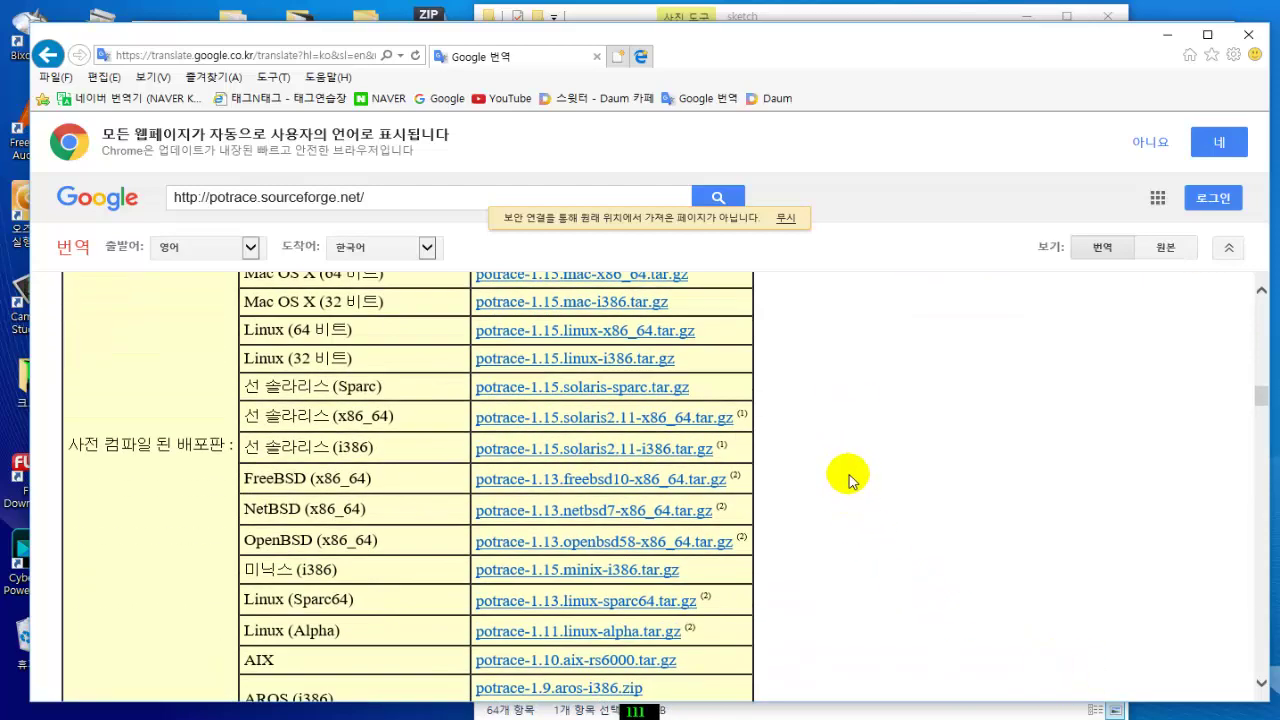
scroll(848, 478, "up", 9)
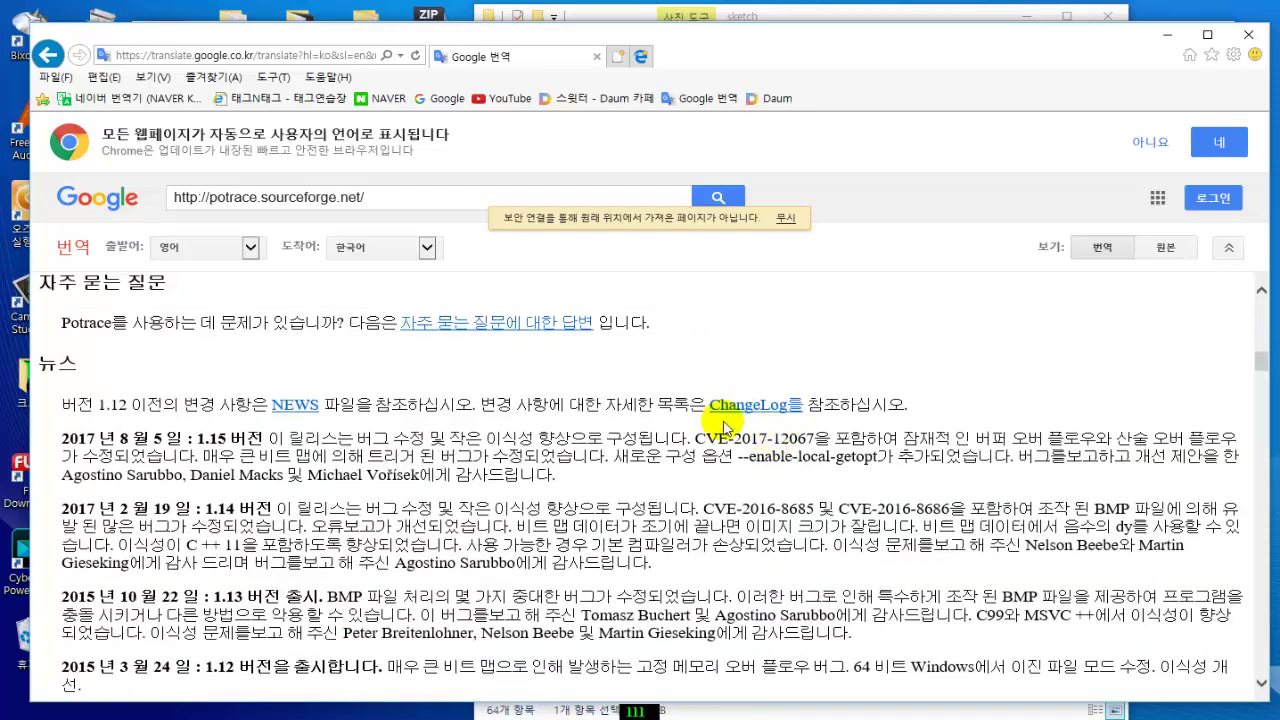
scroll(517, 363, "up", 8)
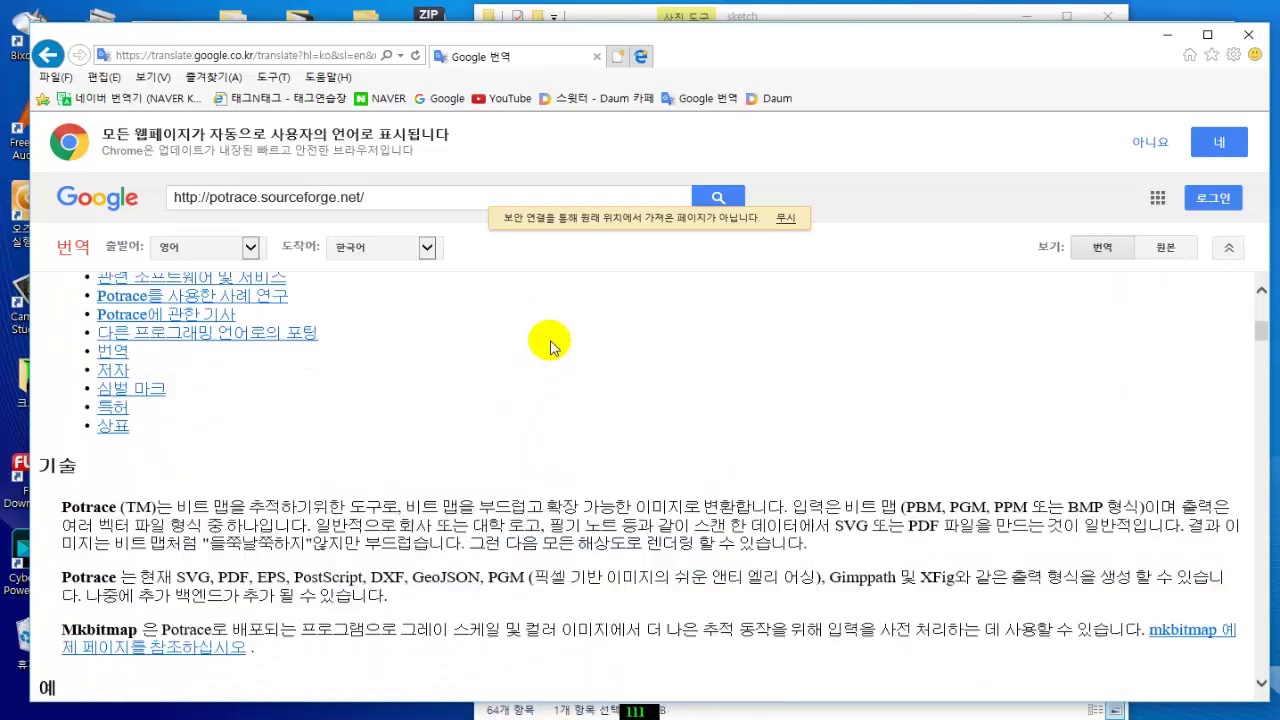
scroll(550, 343, "up", 4)
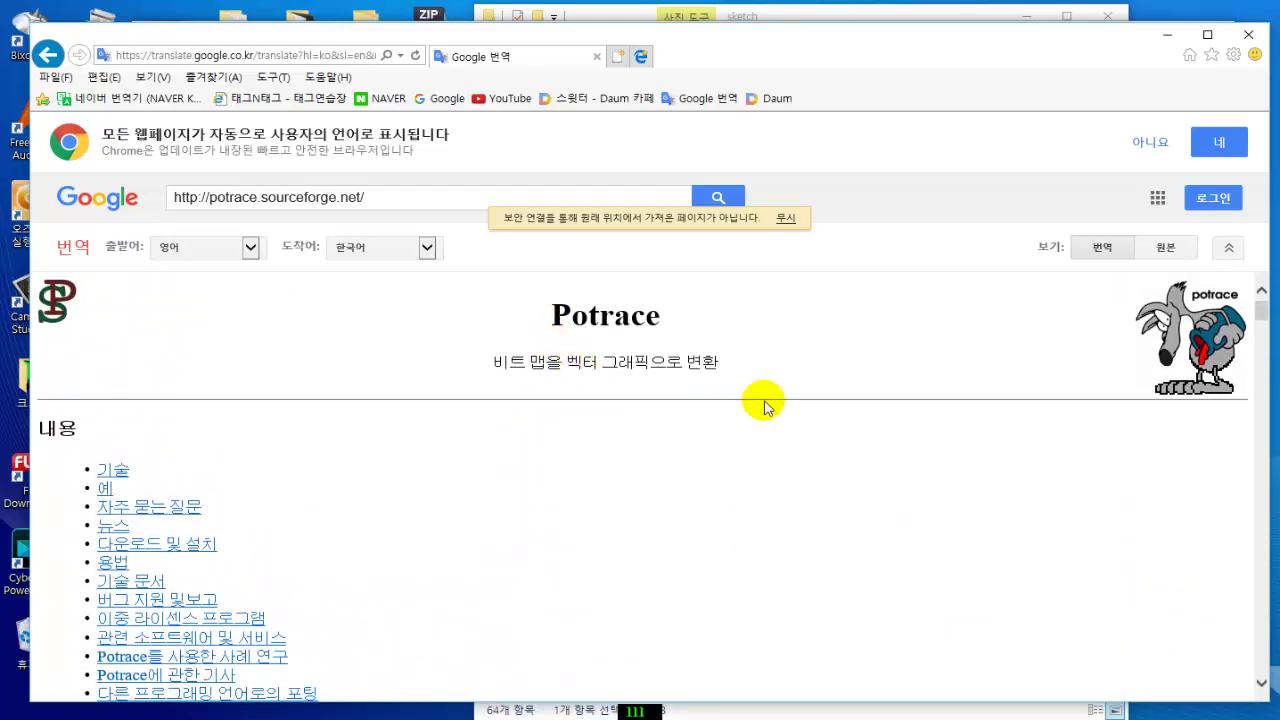
scroll(764, 405, "down", 6)
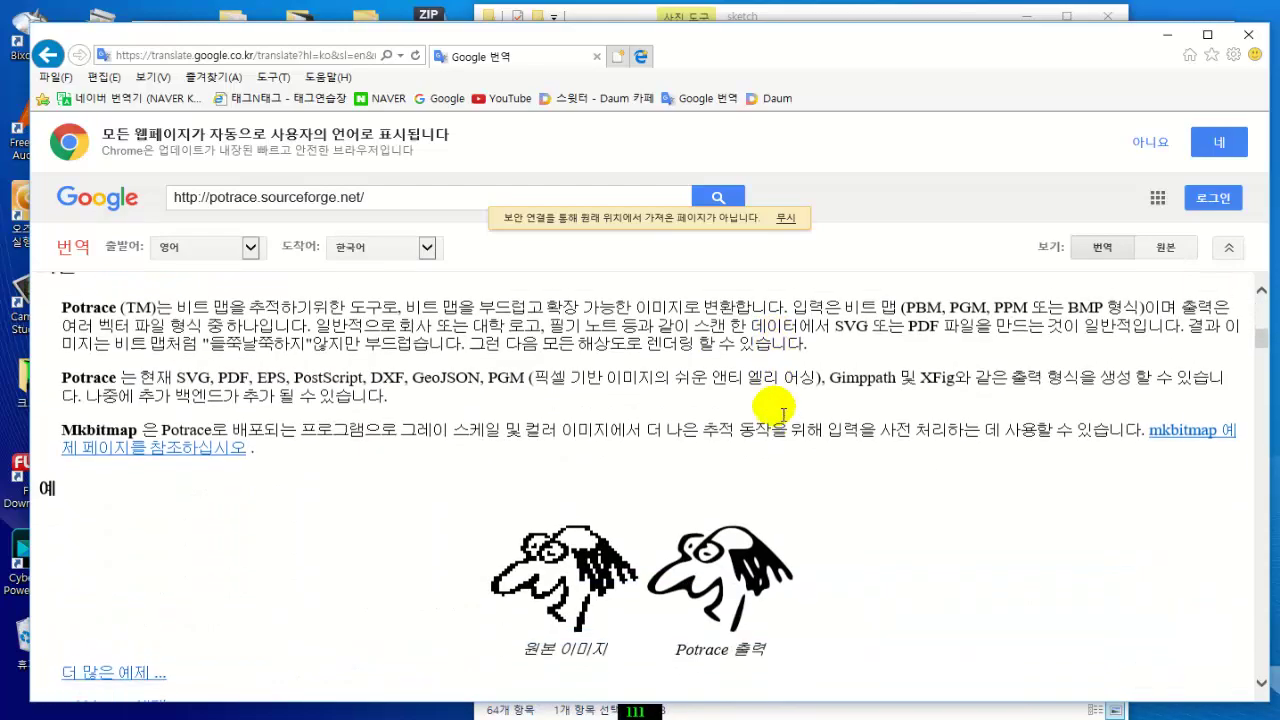
scroll(783, 410, "down", 15)
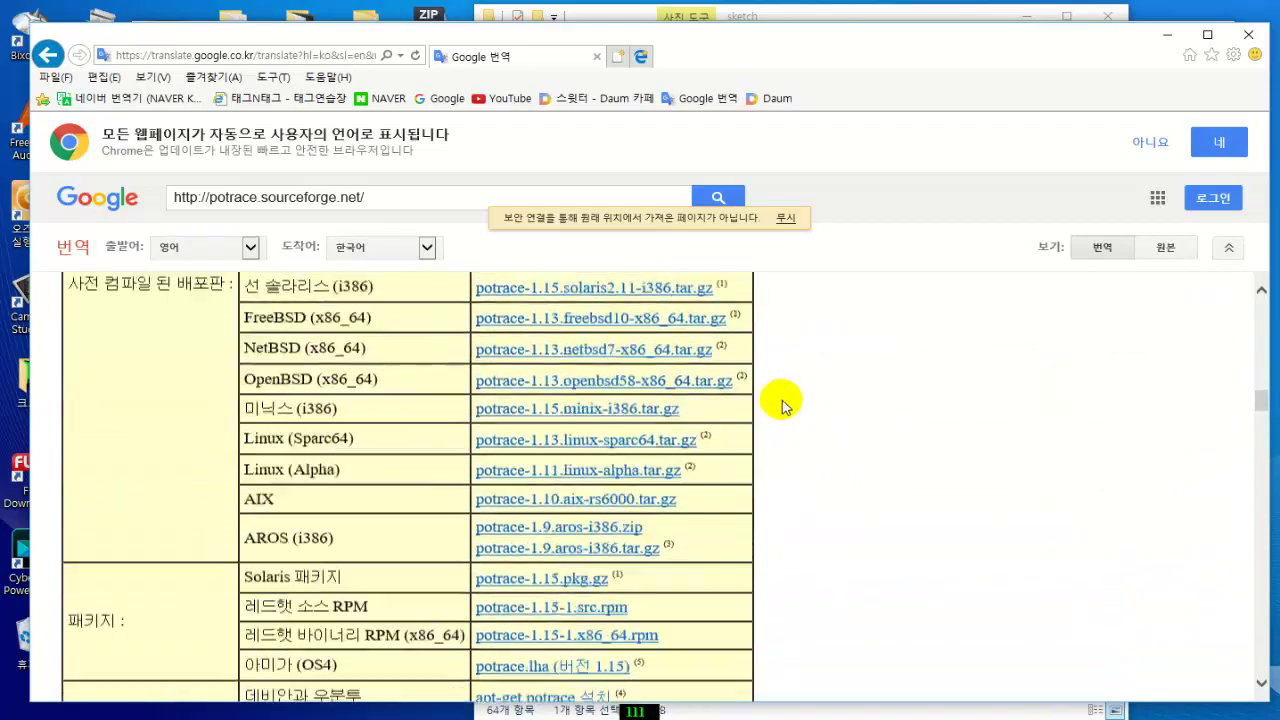
scroll(783, 405, "down", 6)
scroll(783, 405, "down", 3)
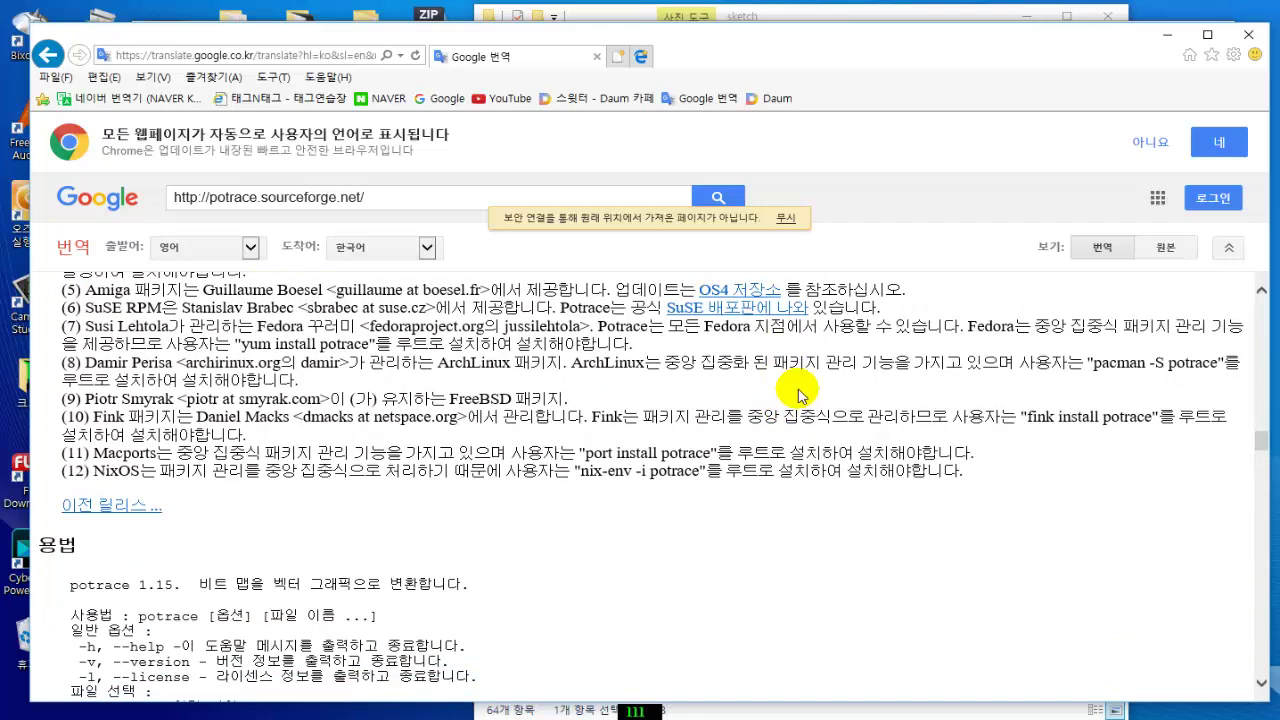
scroll(800, 400, "down", 6)
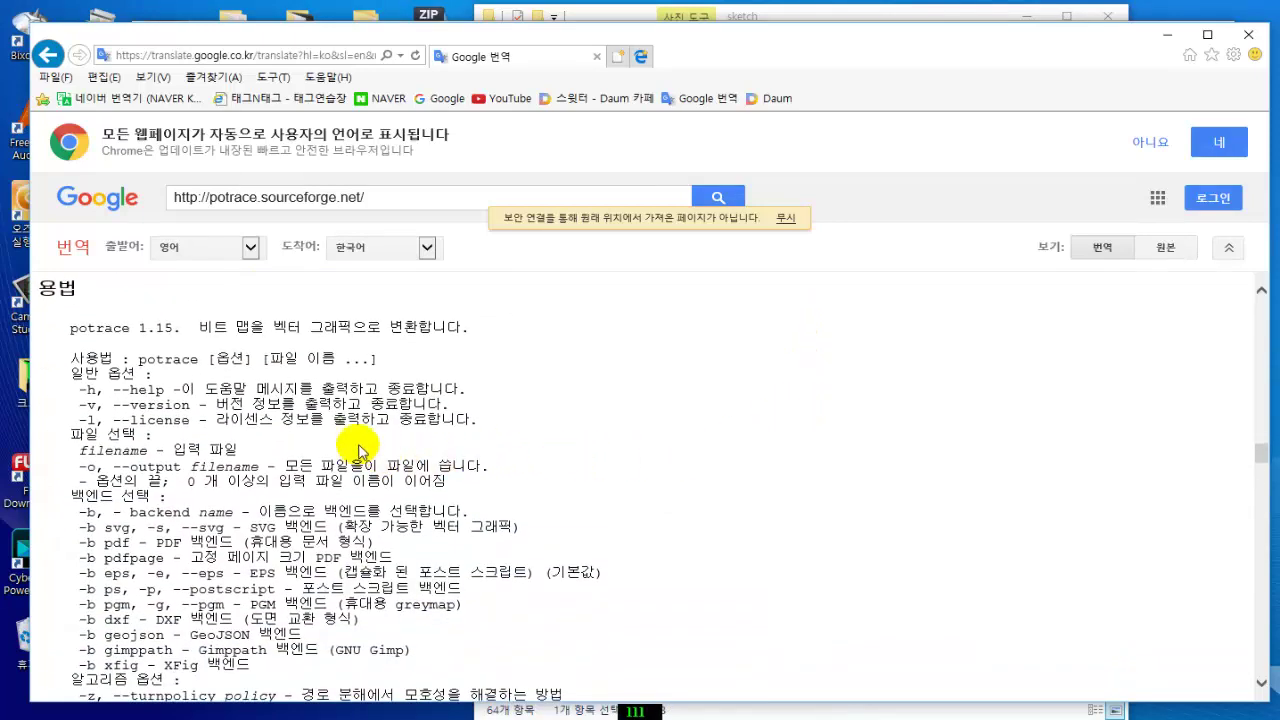
scroll(360, 450, "up", 6)
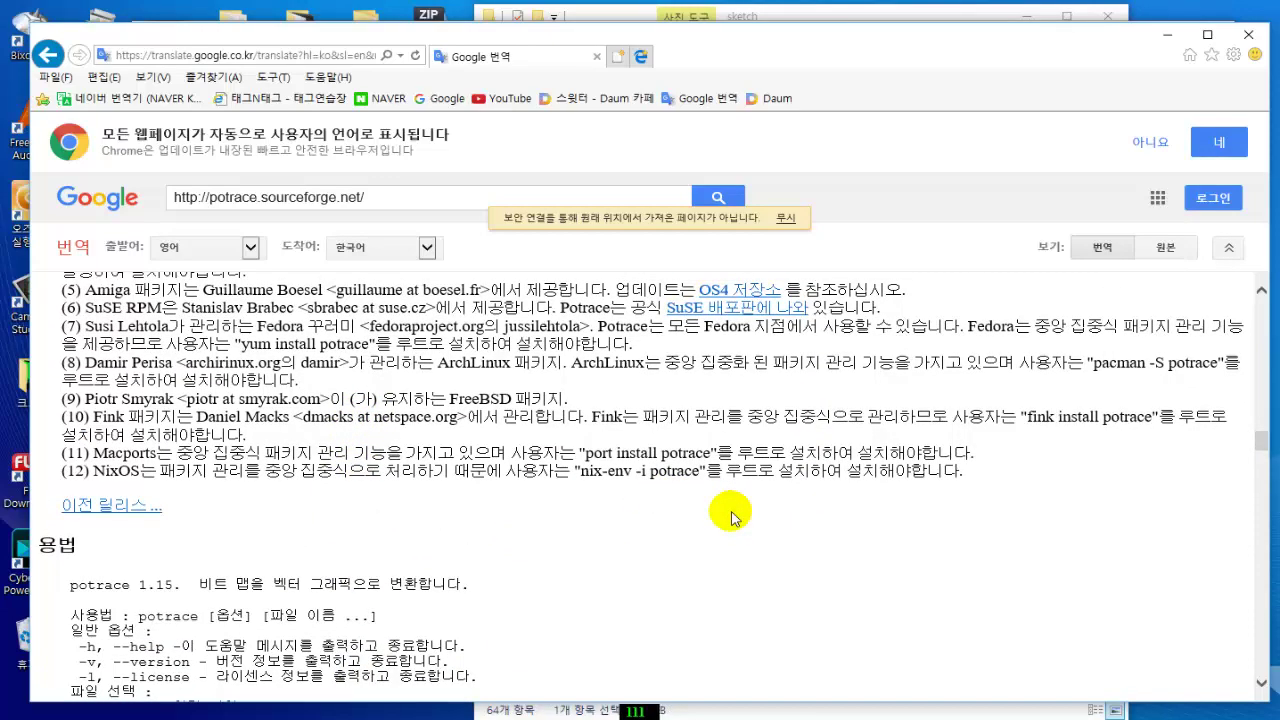
scroll(731, 516, "up", 3)
scroll(731, 508, "up", 6)
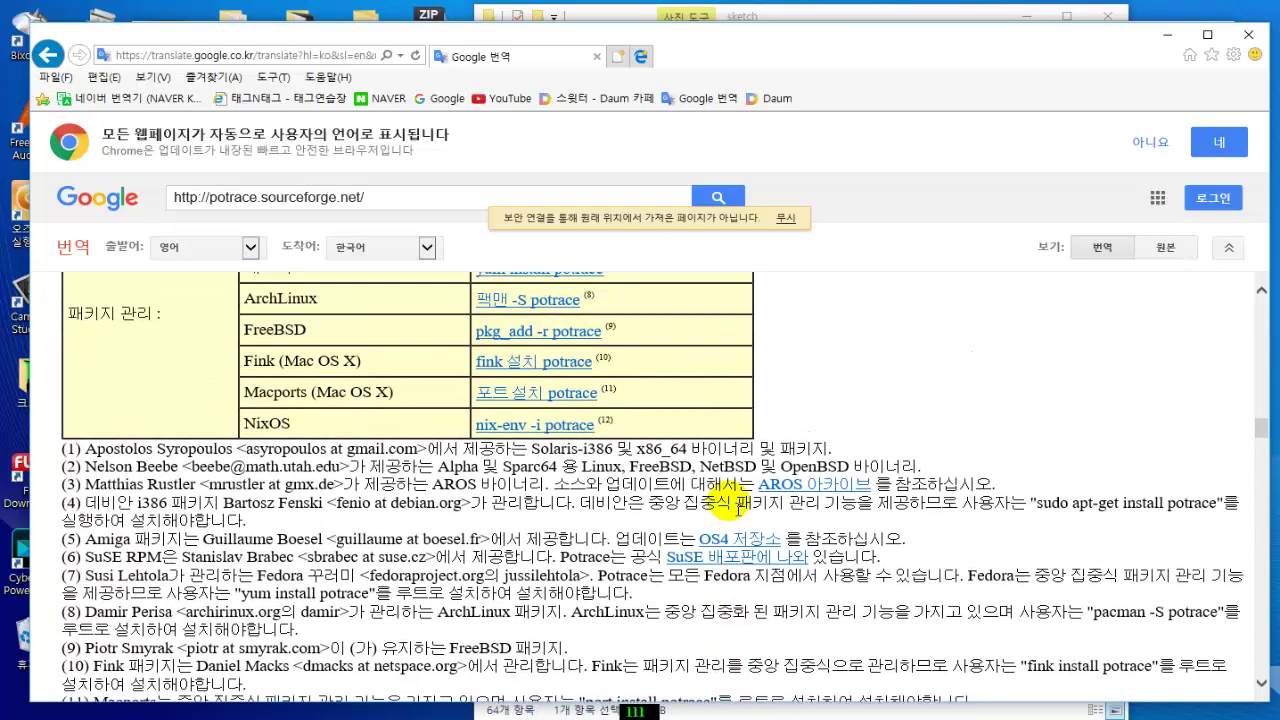
scroll(760, 495, "up", 6)
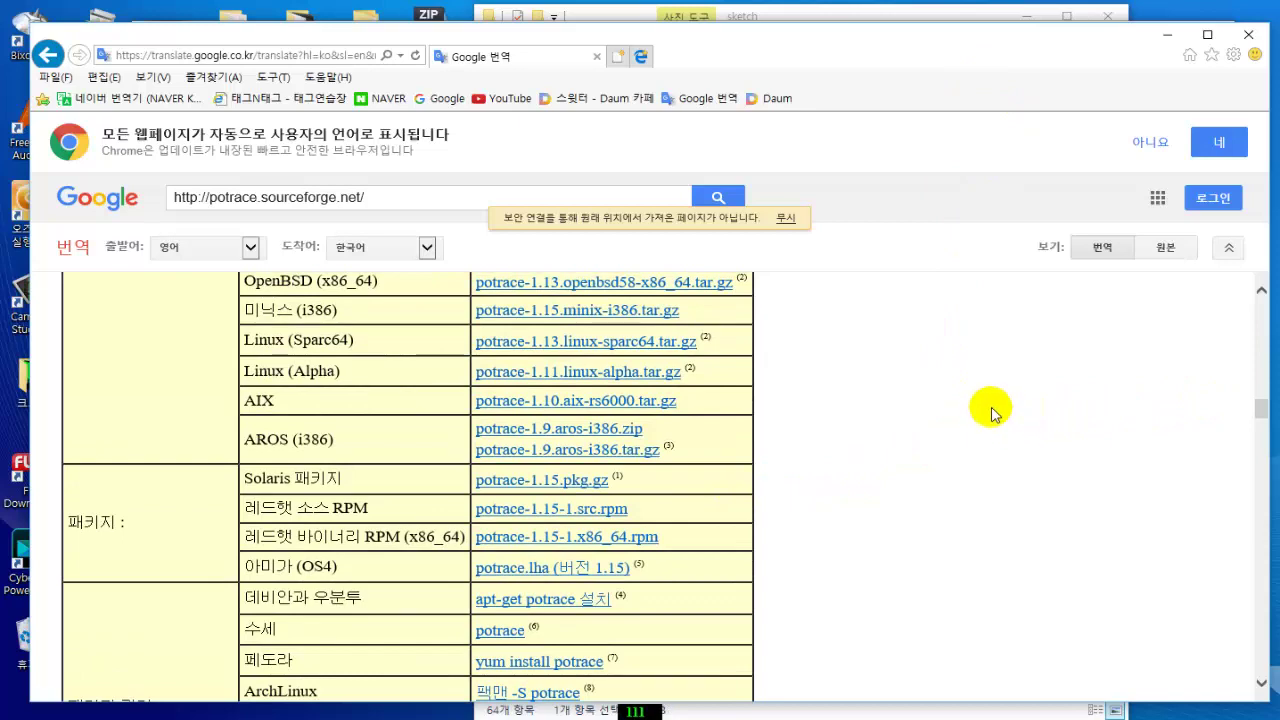
scroll(986, 409, "up", 12)
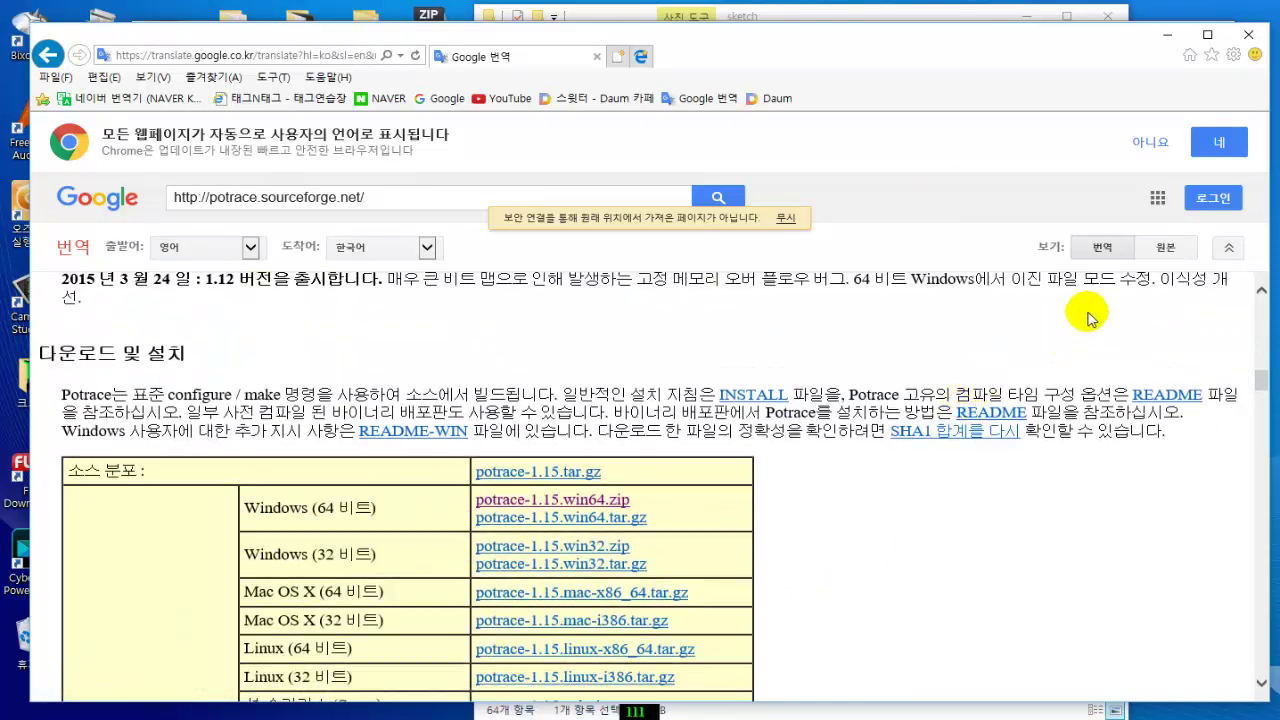
- Clear the desktop by closing the browser and the sketch folder window and minimizing Bixelangelo
left_click(1248, 38)
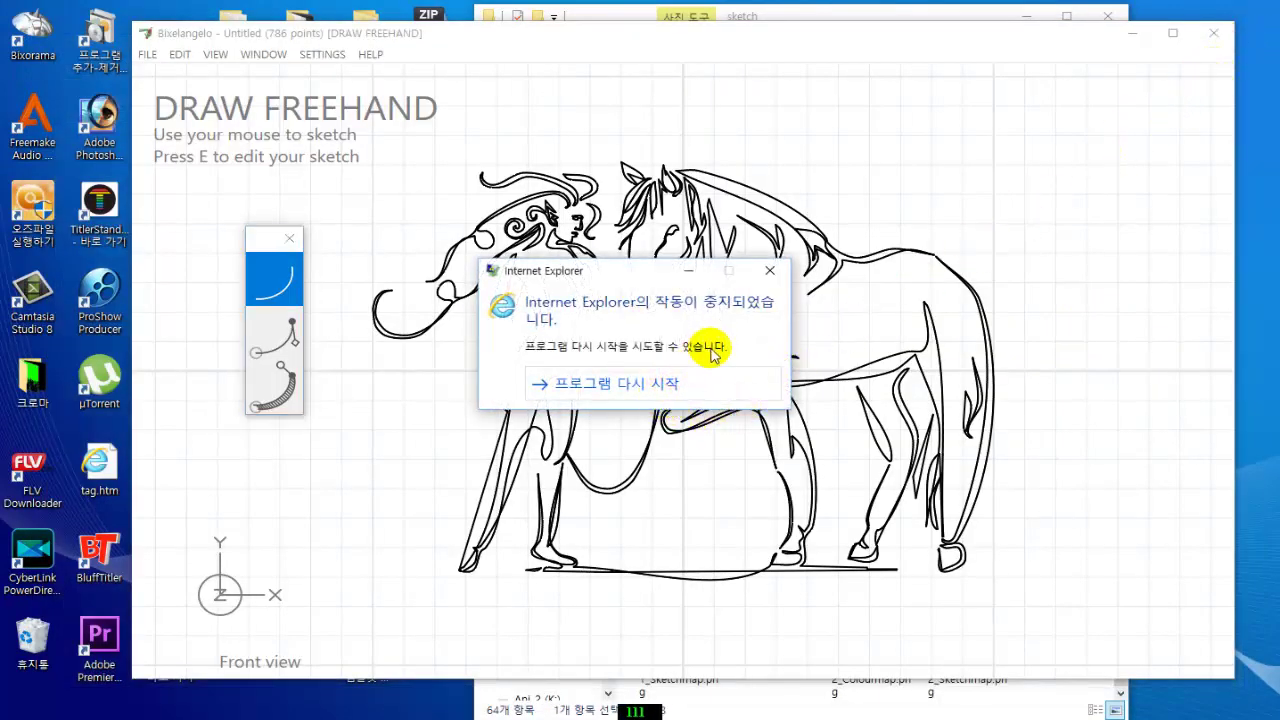
left_click(769, 270)
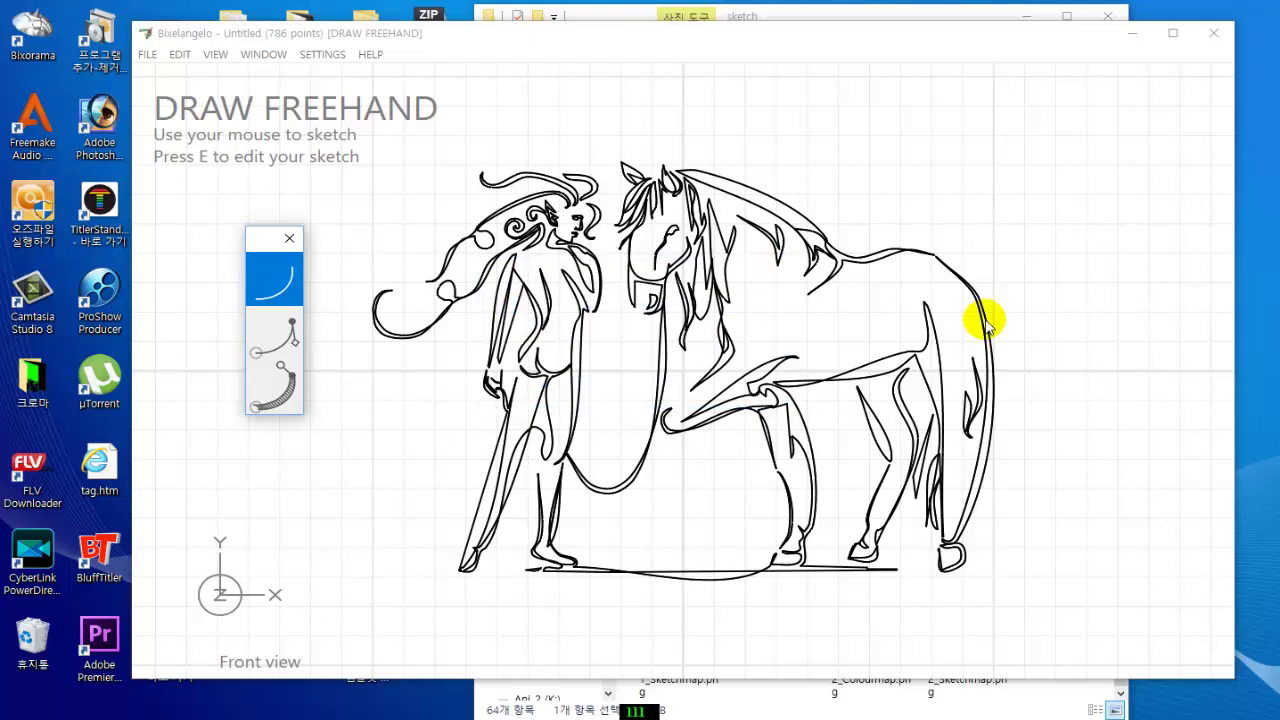
scroll(983, 314, "up", 2)
left_click(1138, 34)
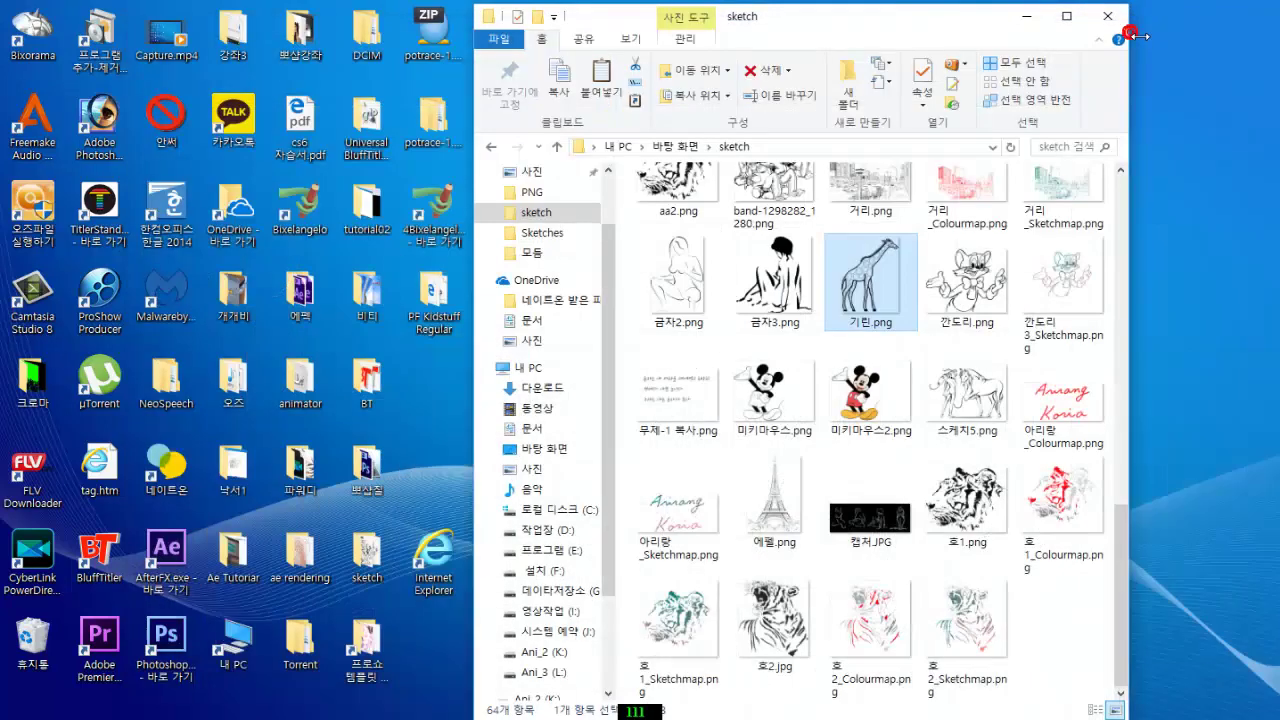
left_click(1107, 20)
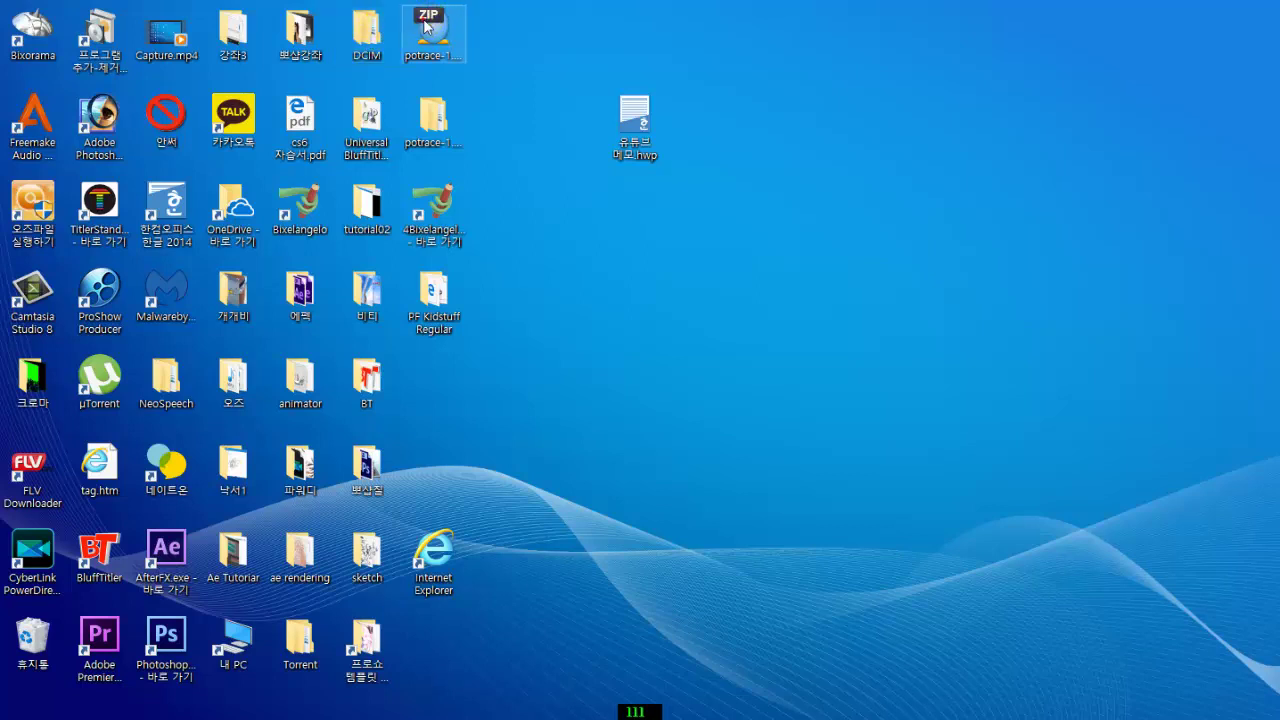
- Move the downloaded Potrace ZIP file beside the Potrace folder on the desktop and view its extraction options
left_click_drag(427, 27, 498, 100)
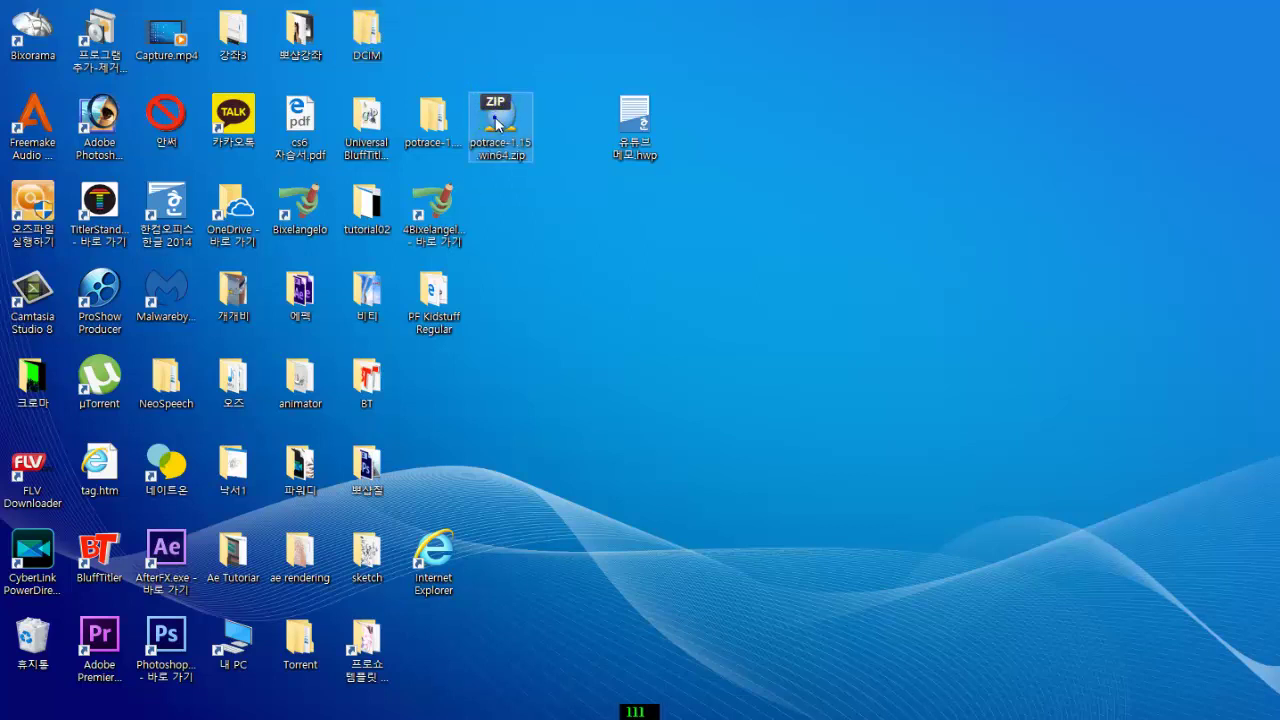
right_click(495, 117)
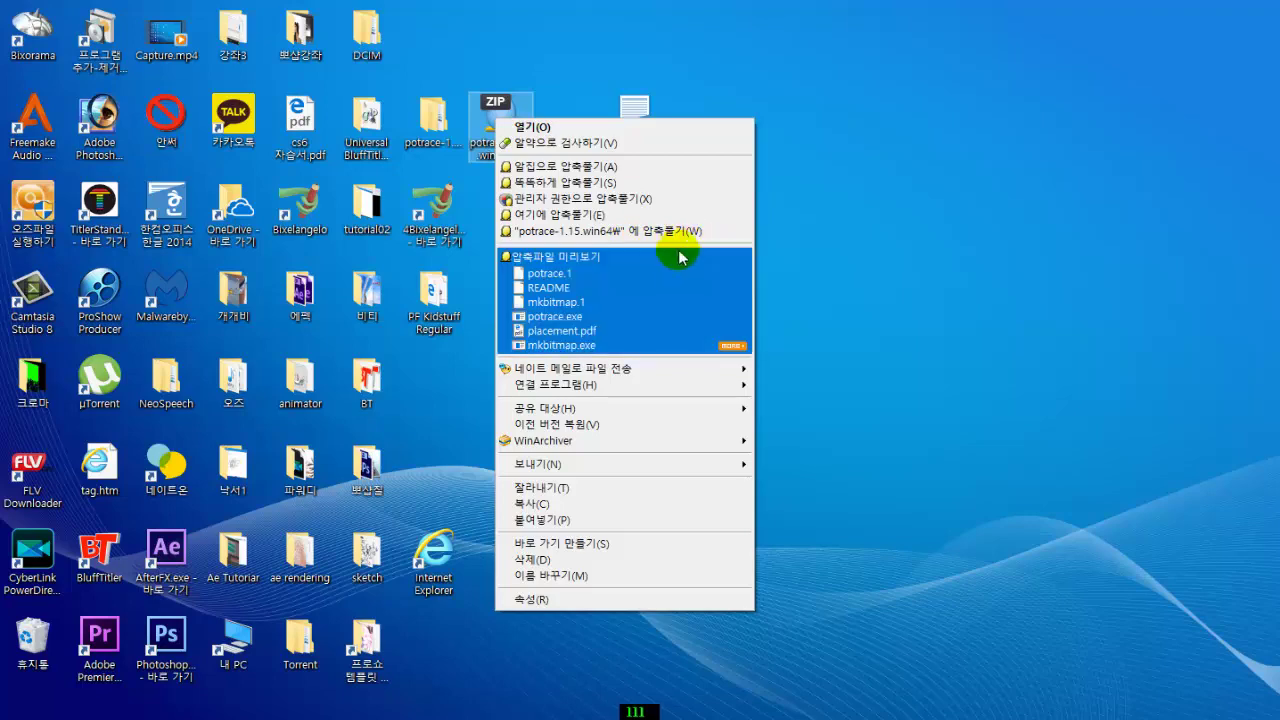
left_click(858, 212)
left_click(857, 211)
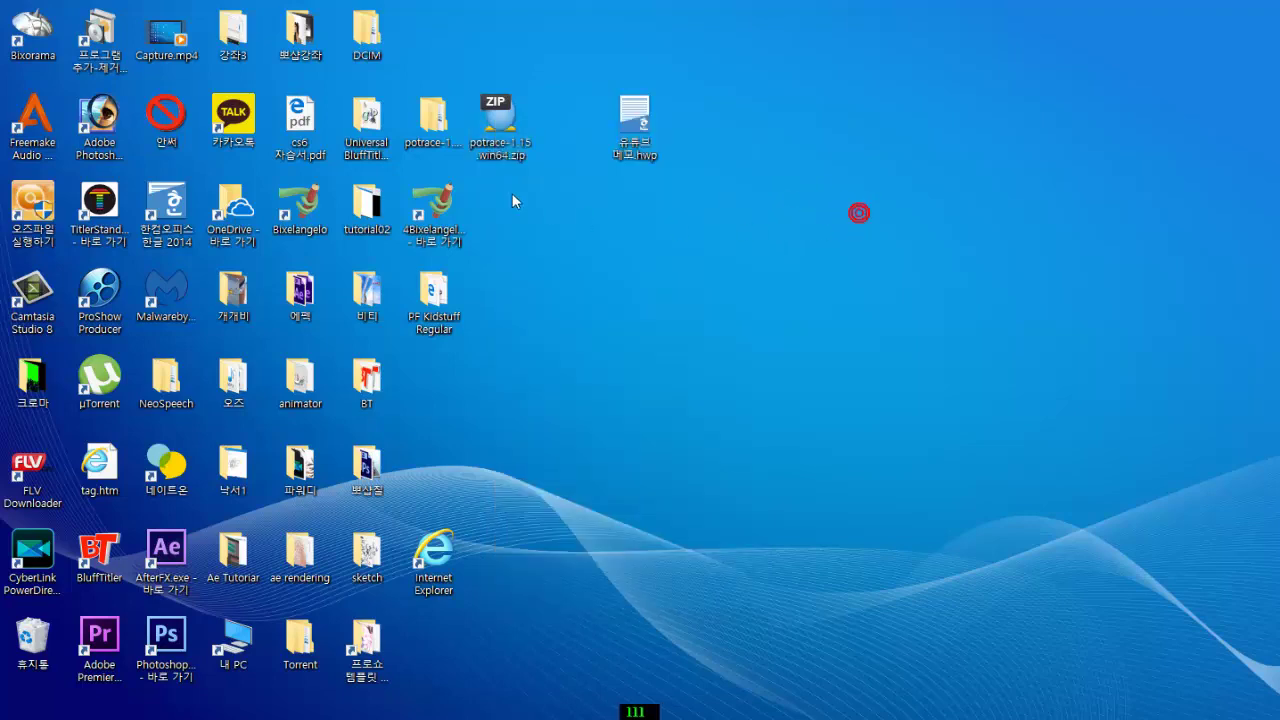
- Examine the extracted files in the inner potrace-1.15.win64 folder and close the folder window
left_click(435, 132)
double_click(432, 130)
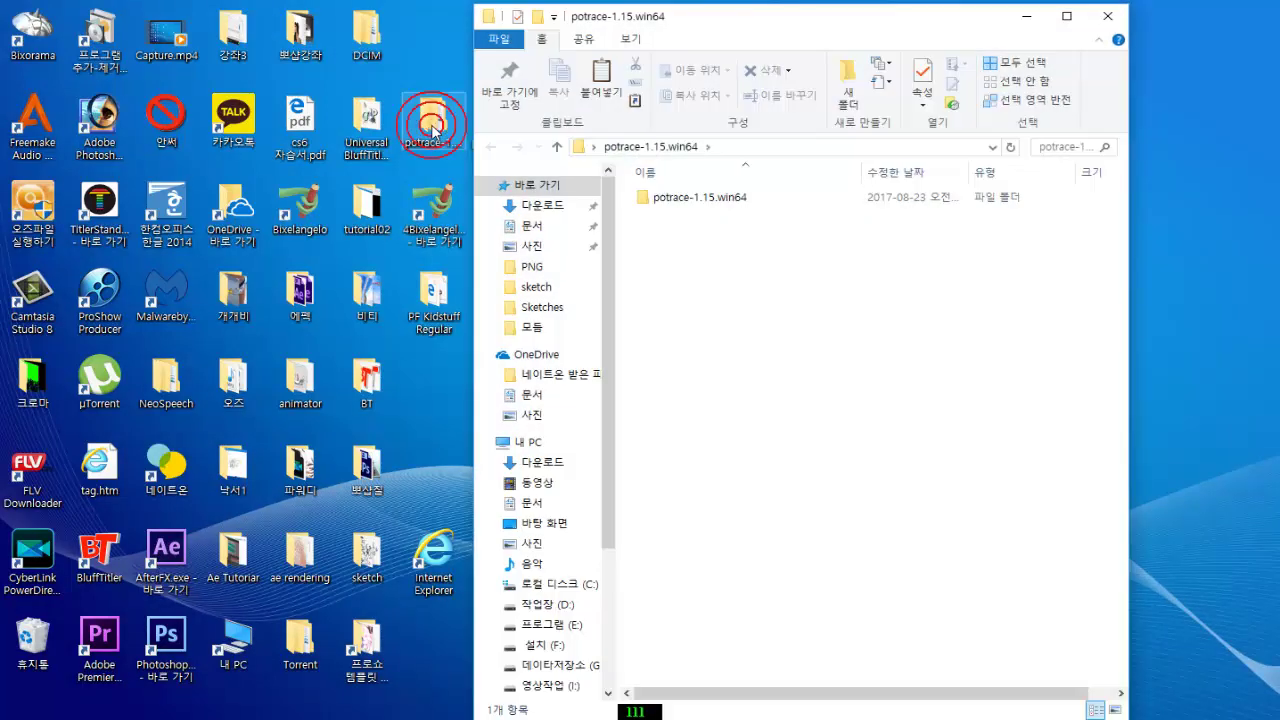
double_click(720, 200)
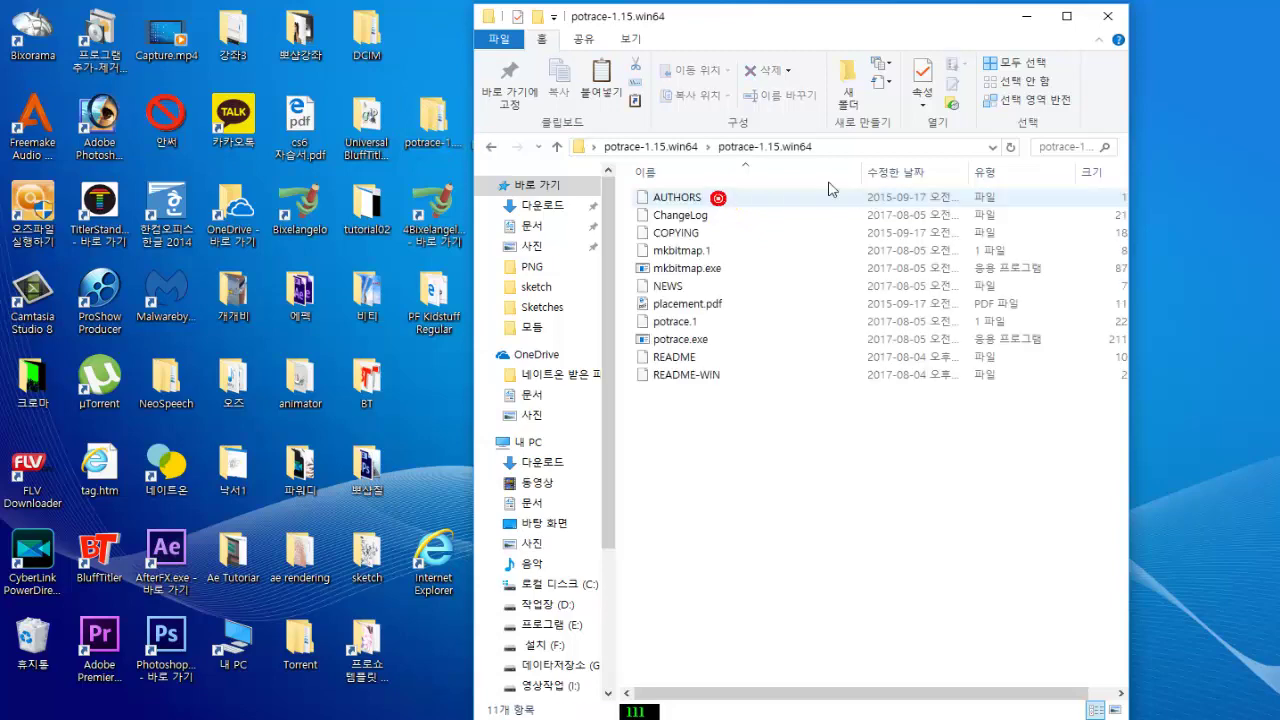
left_click(1108, 17)
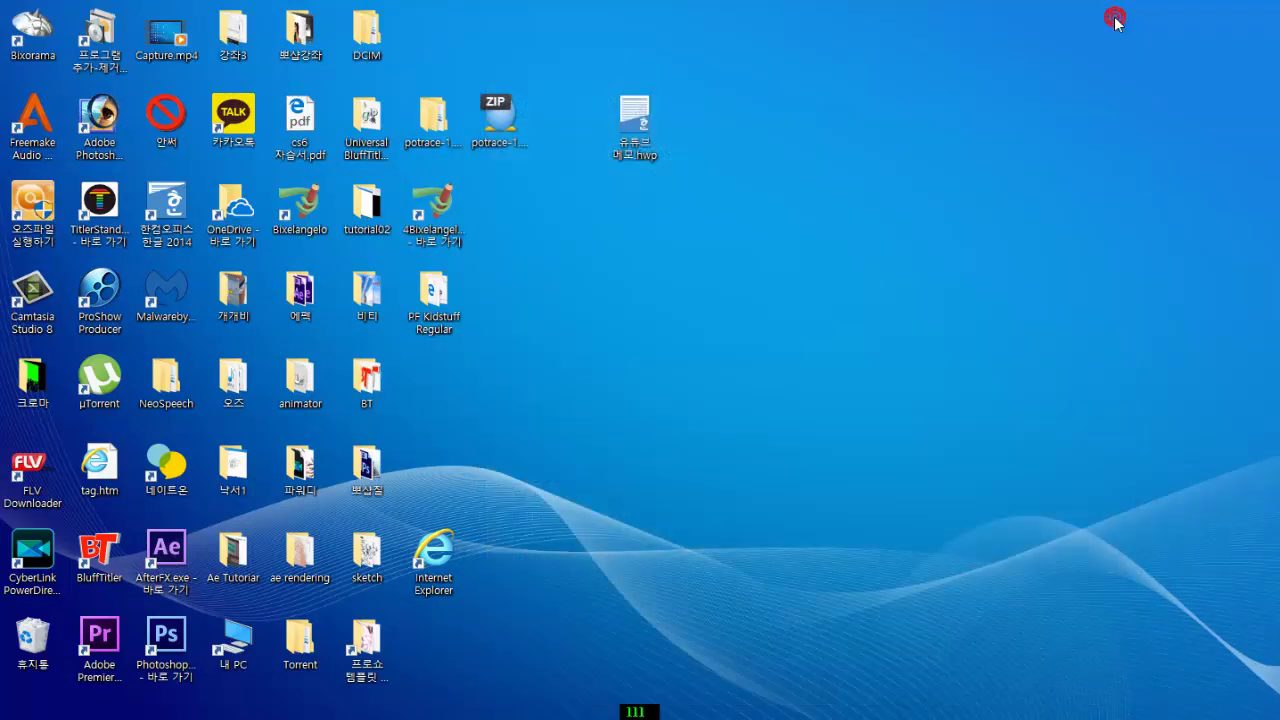
- Copy the inner potrace-1.15.win64 folder from the Potrace folder on the desktop
double_click(362, 127)
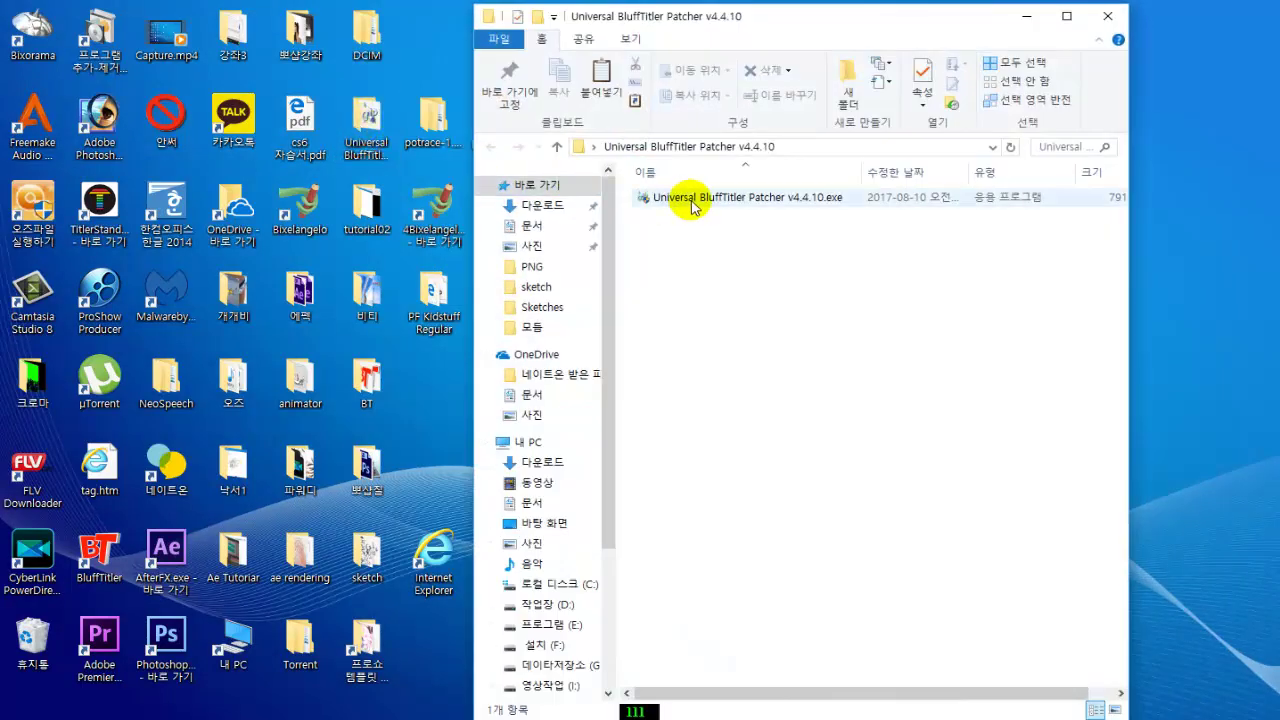
left_click(1107, 18)
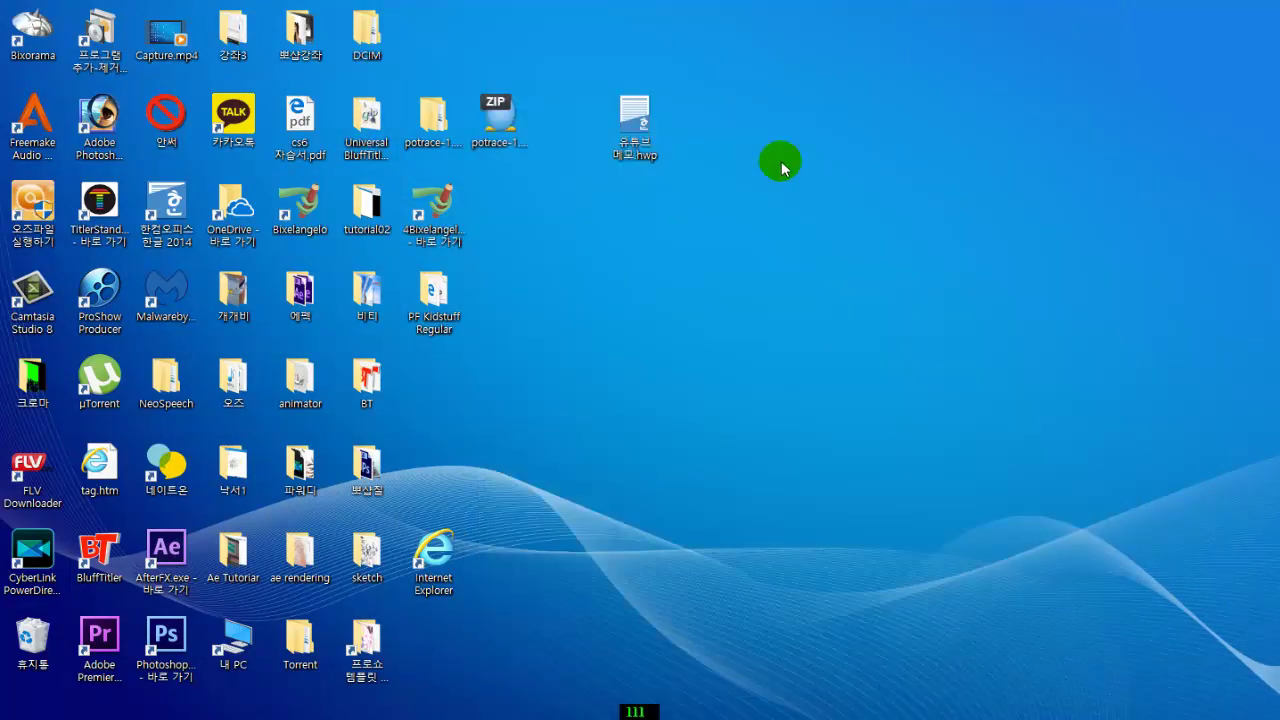
double_click(418, 160)
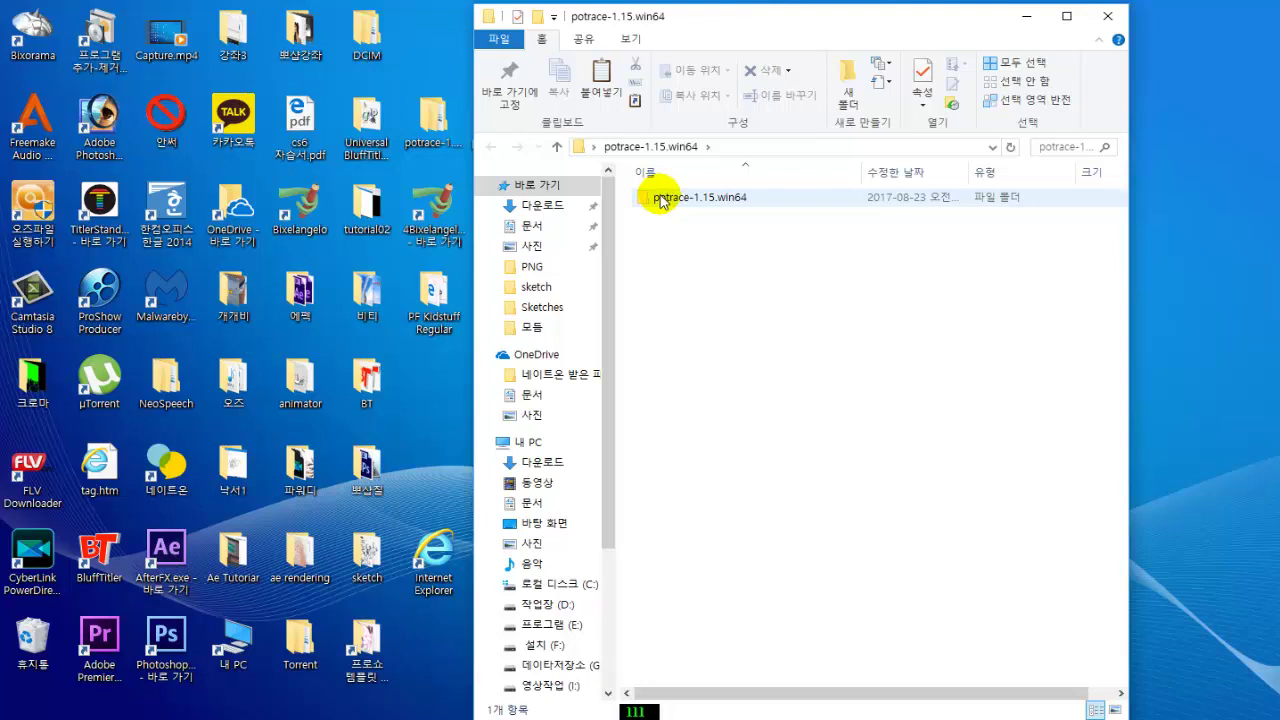
right_click(660, 199)
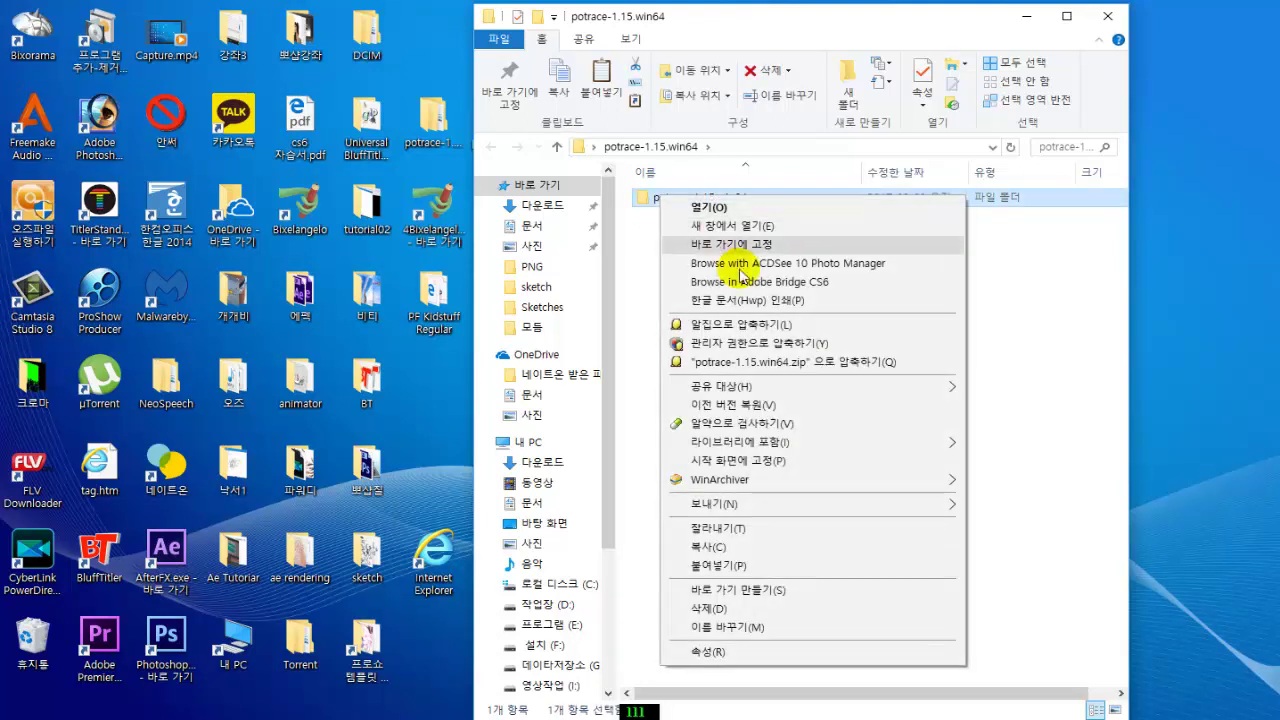
left_click(779, 548)
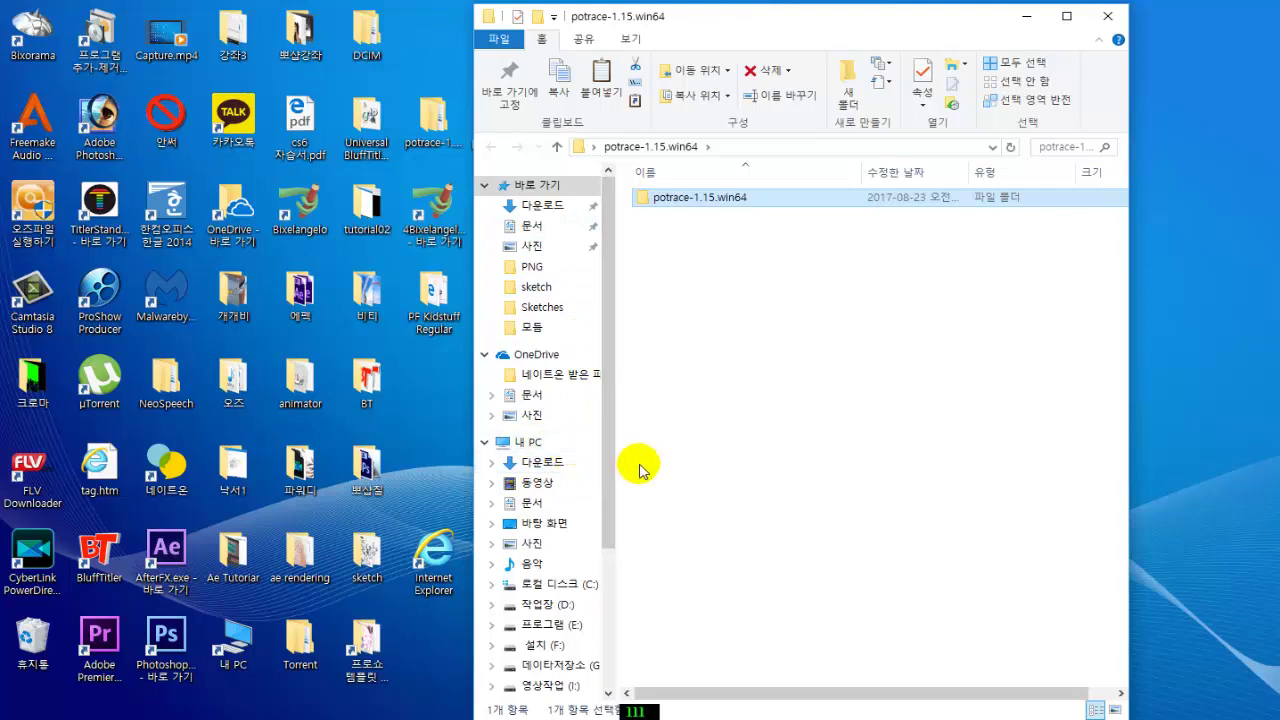
- Paste the copied folder into Outerspace Software under Program Files (x86) on drive C:, overwriting the files with the same names
double_click(568, 588)
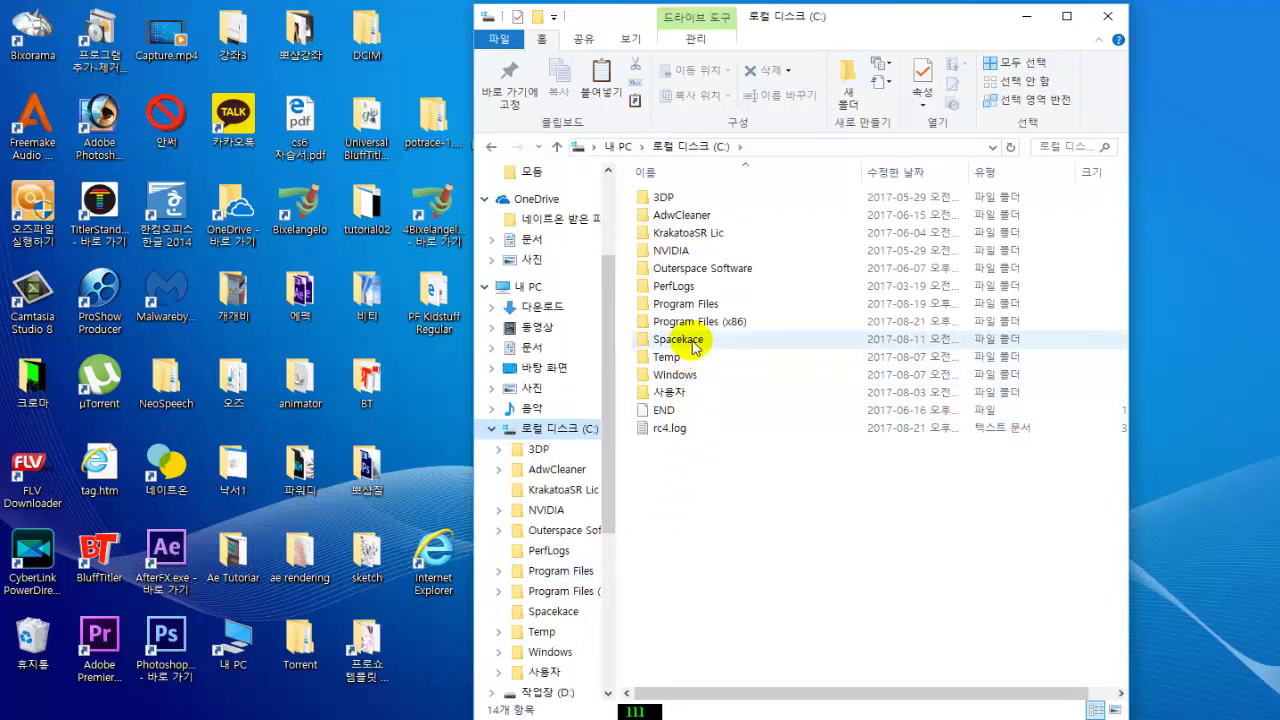
double_click(697, 323)
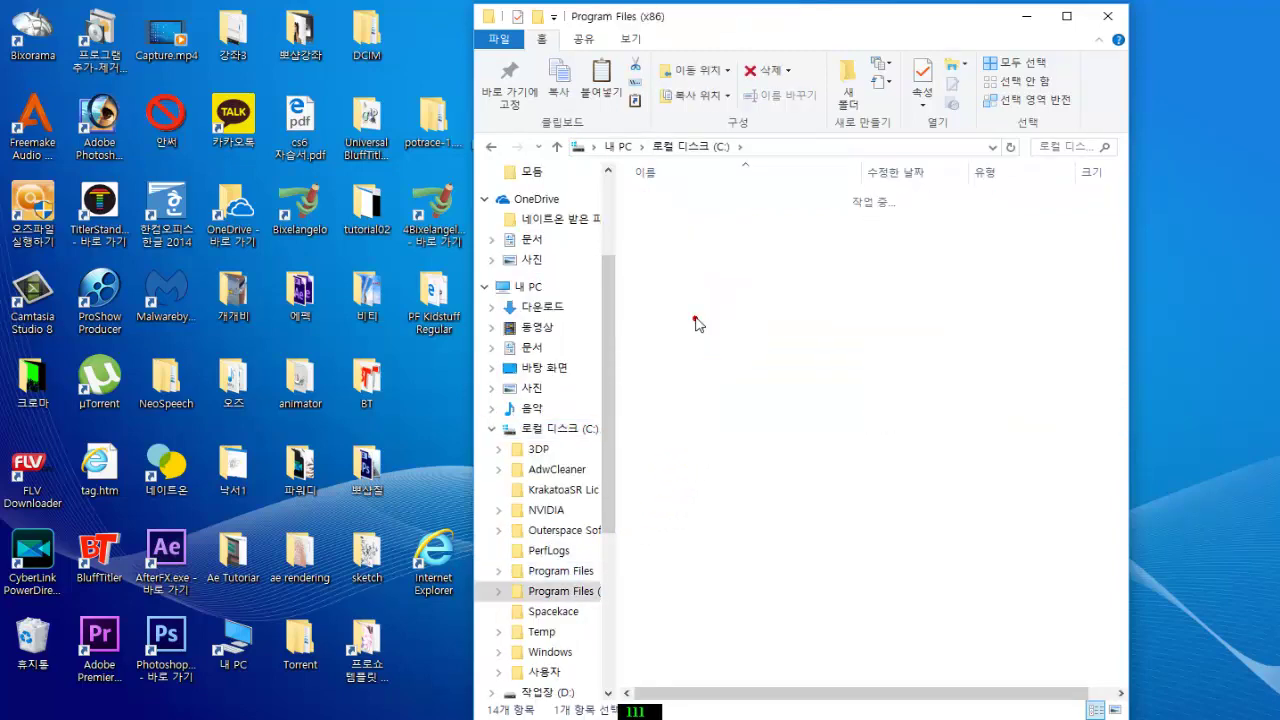
scroll(724, 335, "down", 7)
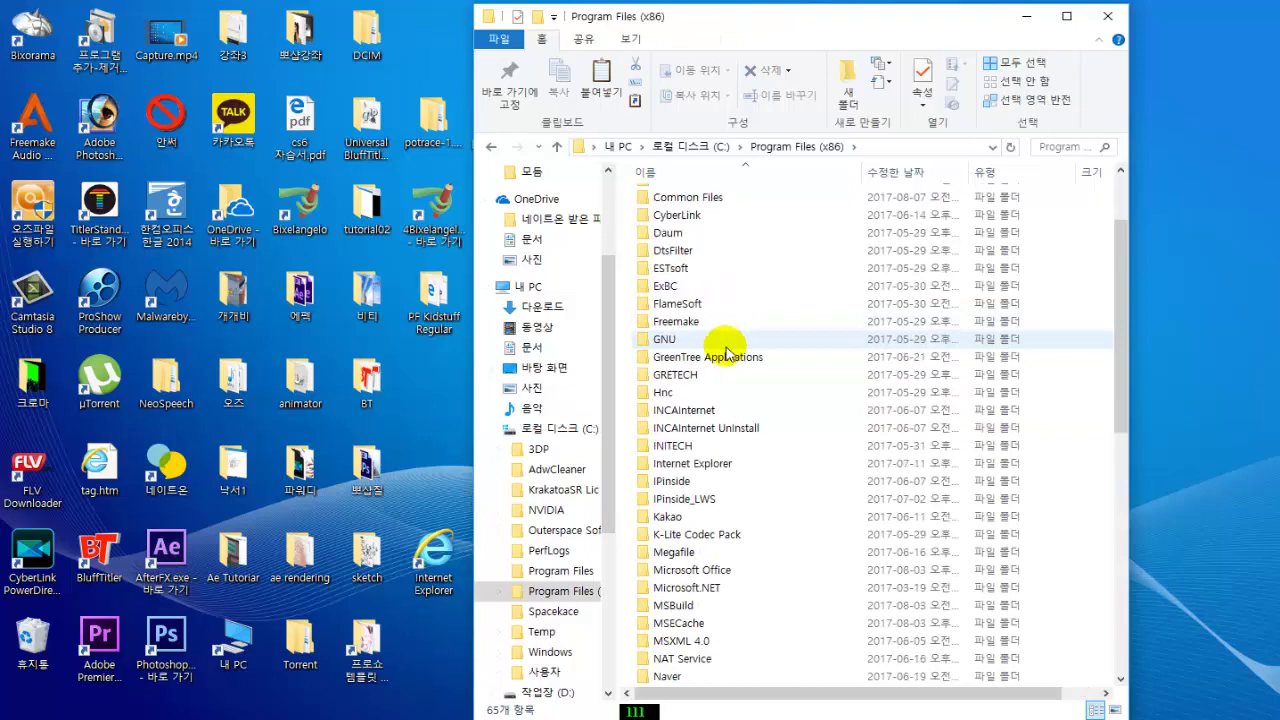
scroll(727, 354, "down", 1)
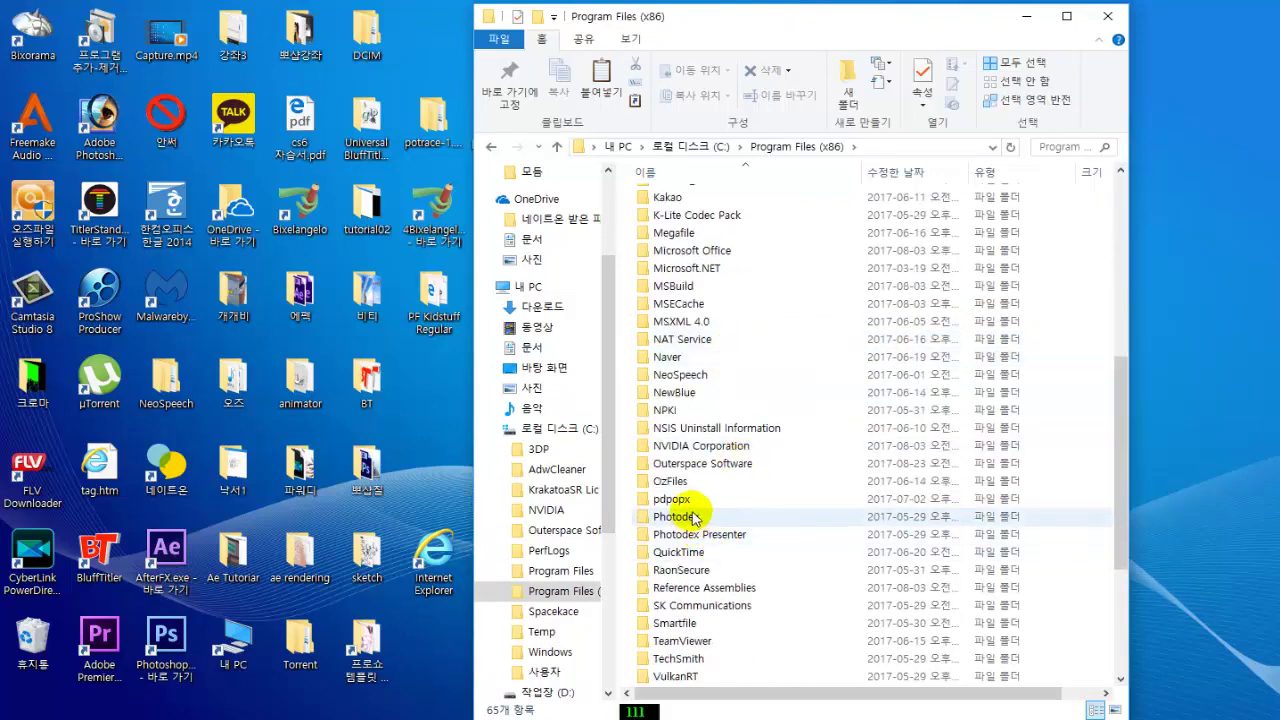
double_click(714, 470)
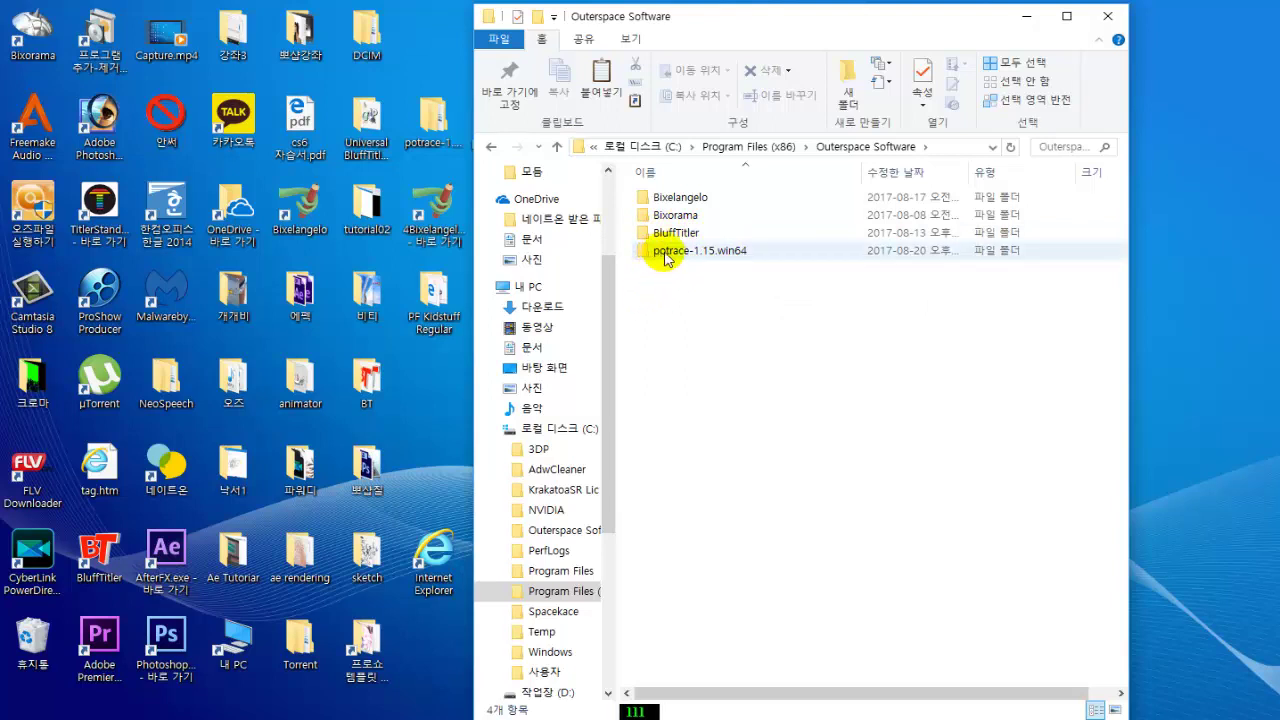
right_click(670, 307)
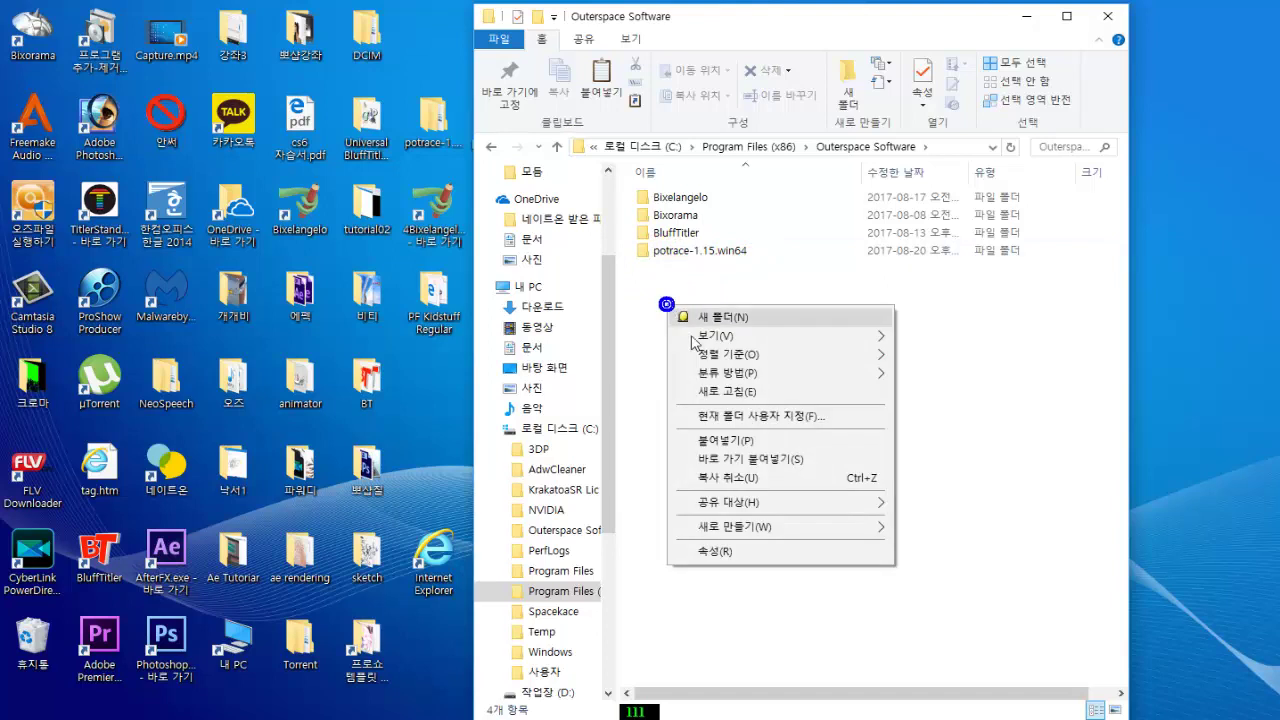
left_click(724, 440)
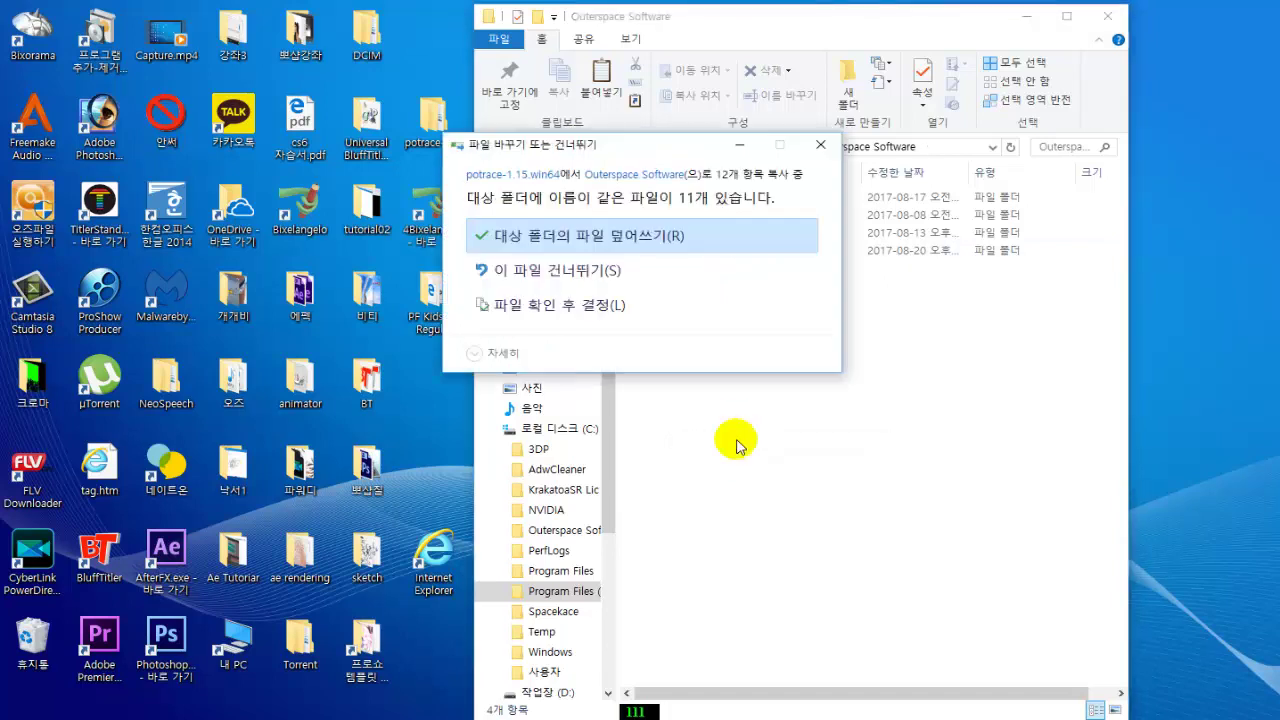
left_click(601, 238)
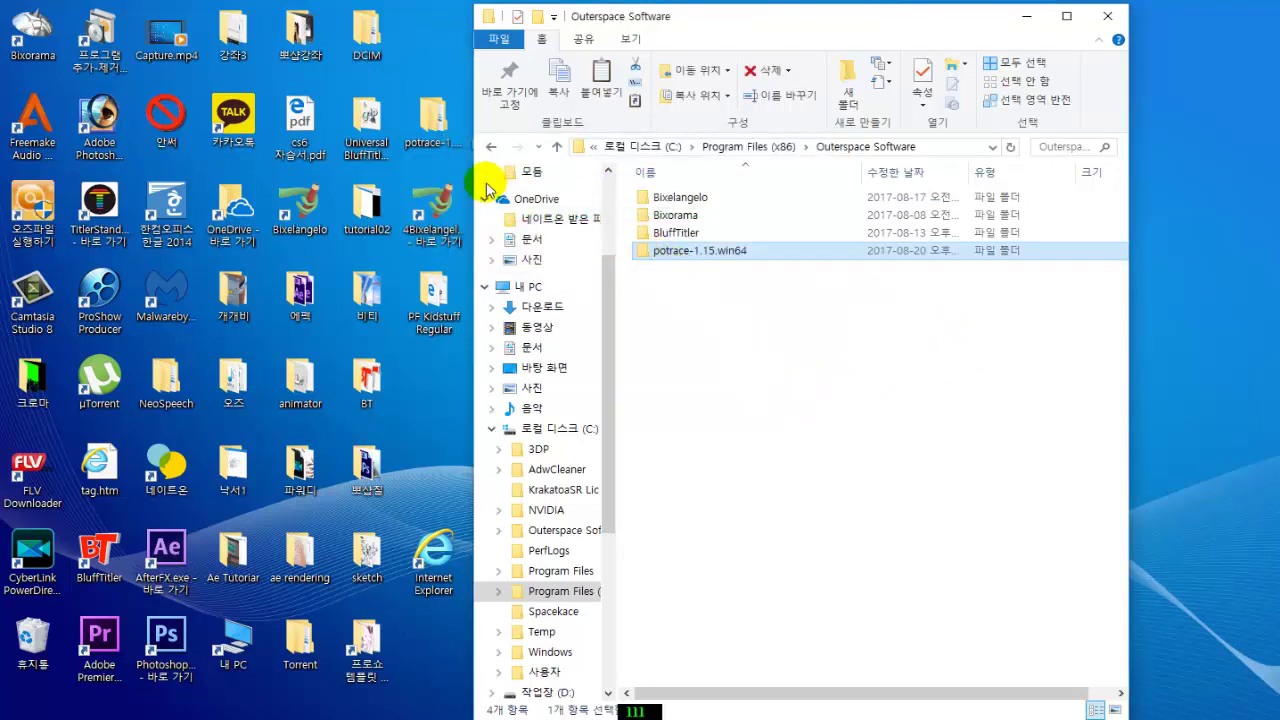
- Minimize the Outerspace Software folder window and switch back to Bixelangelo
left_click(436, 125)
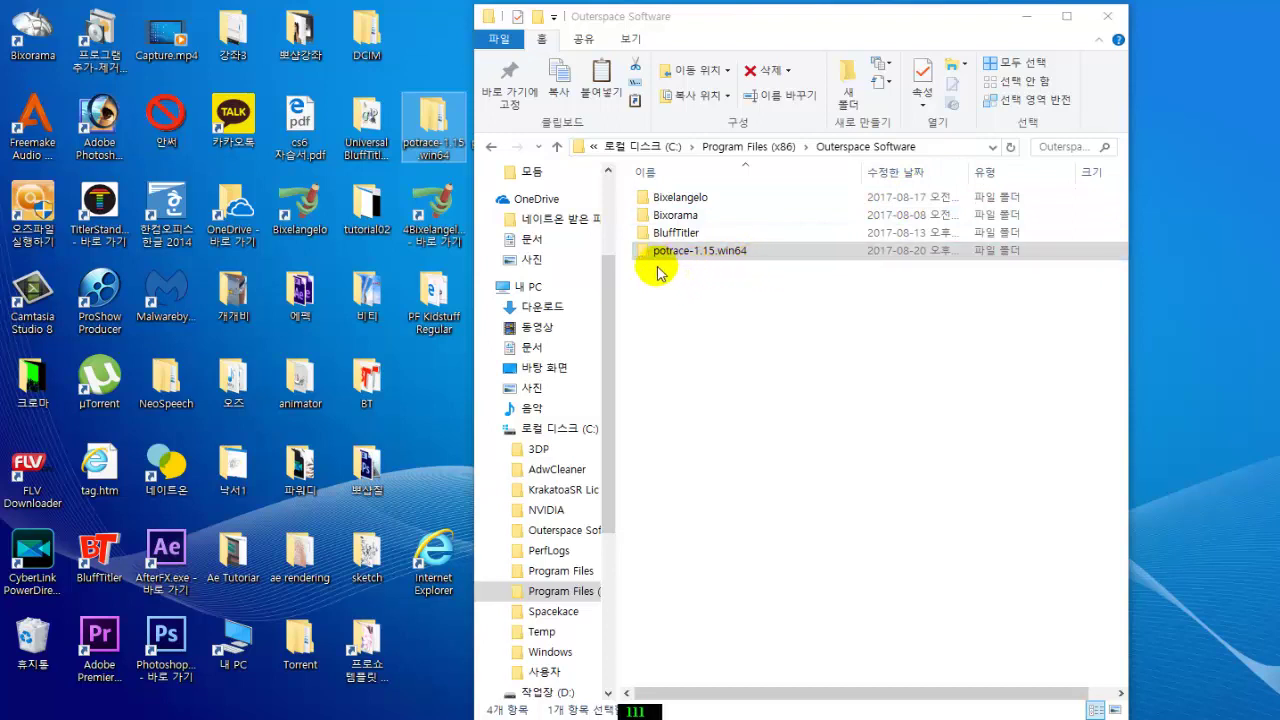
left_click(1031, 21)
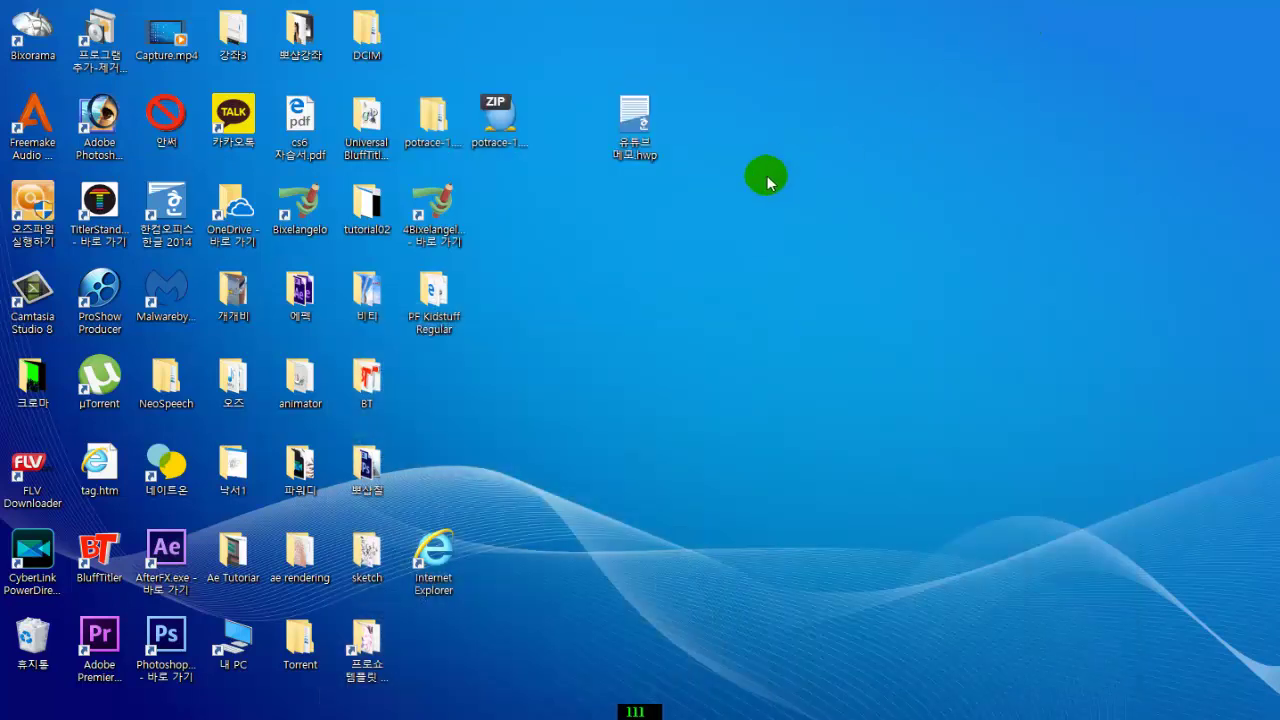
left_click(445, 125)
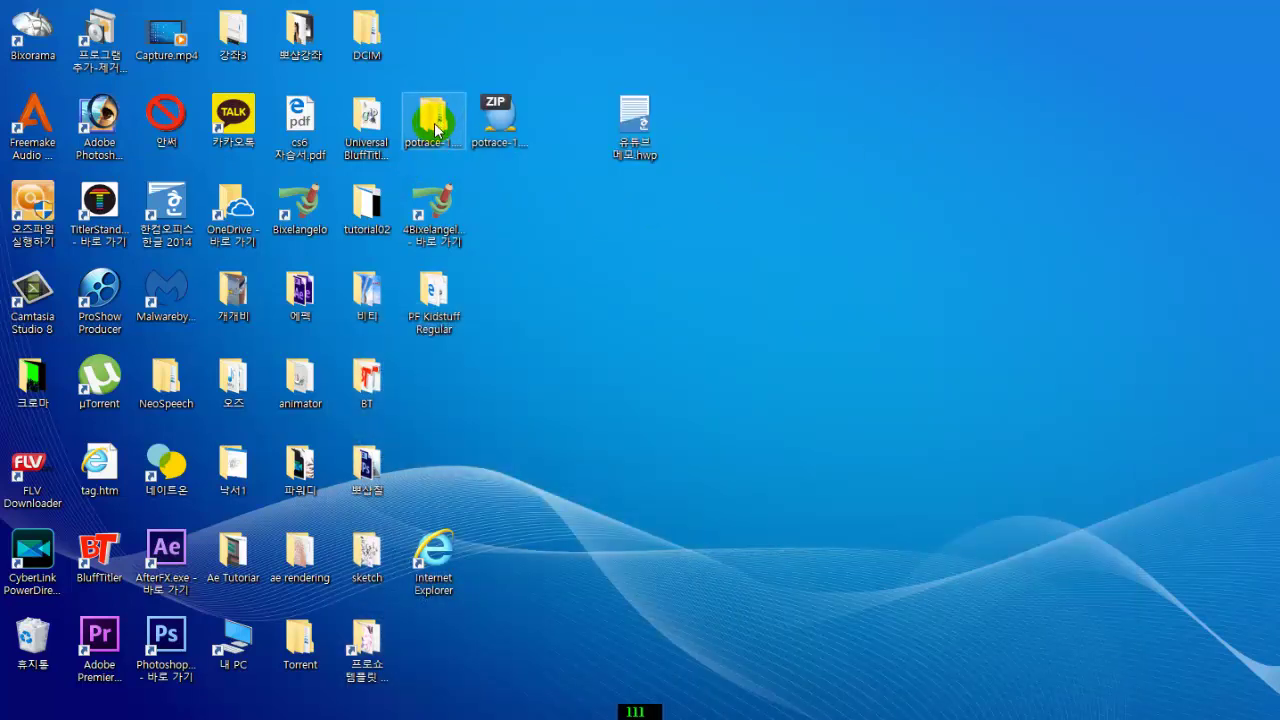
left_click(593, 350)
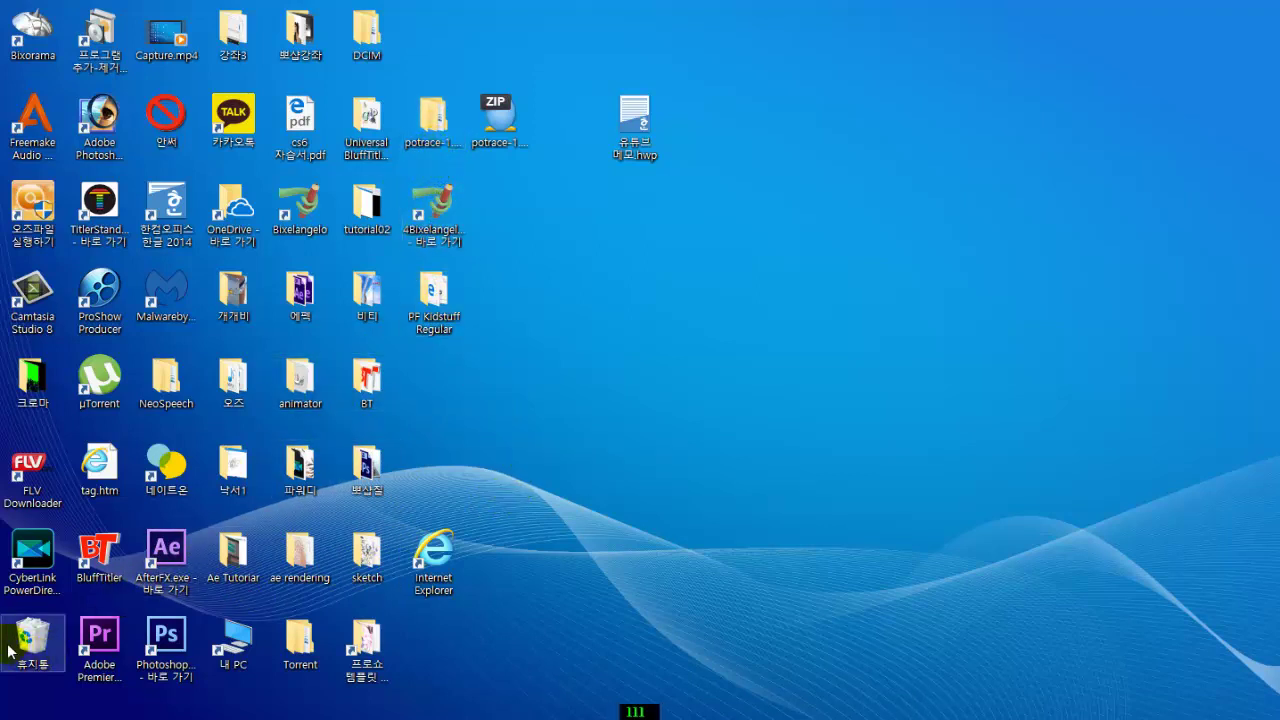
left_click(548, 575)
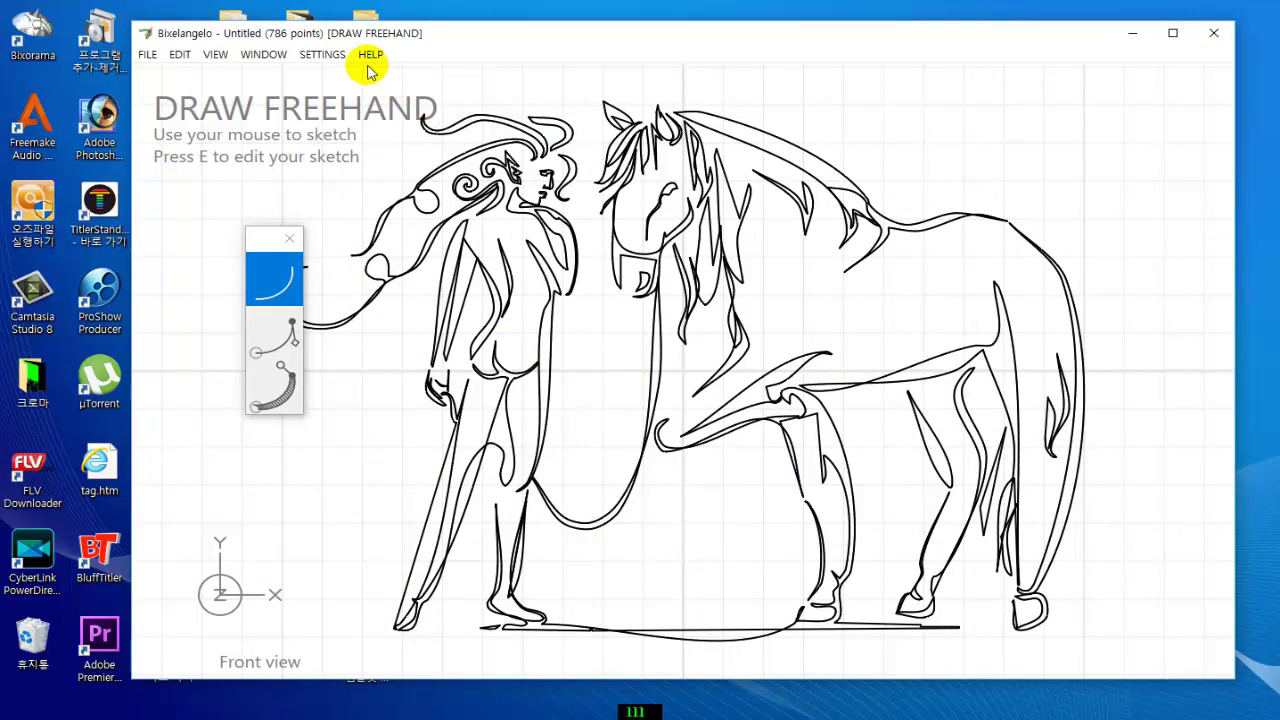
- In the Bixelangelo options, browse for the external tracer in C:\Program Files (x86)\Outerspace Software\potrace-1.15.win64
left_click(321, 57)
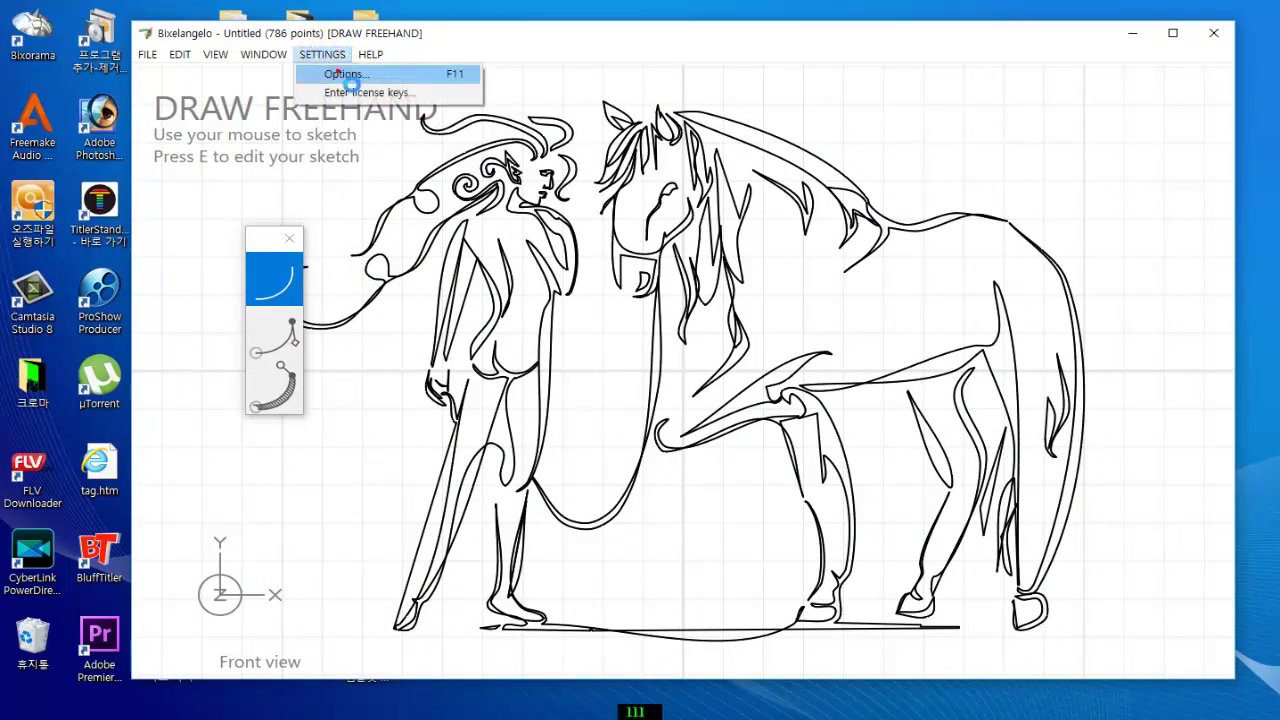
left_click(346, 75)
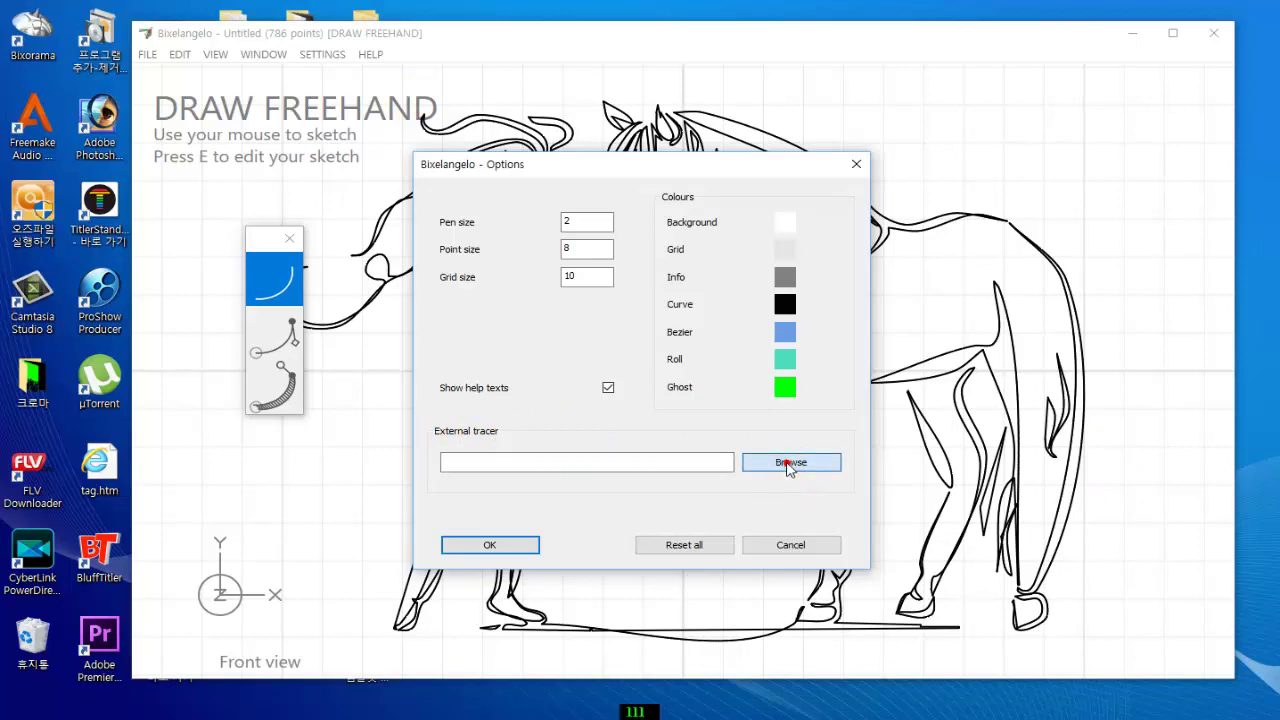
left_click(788, 464)
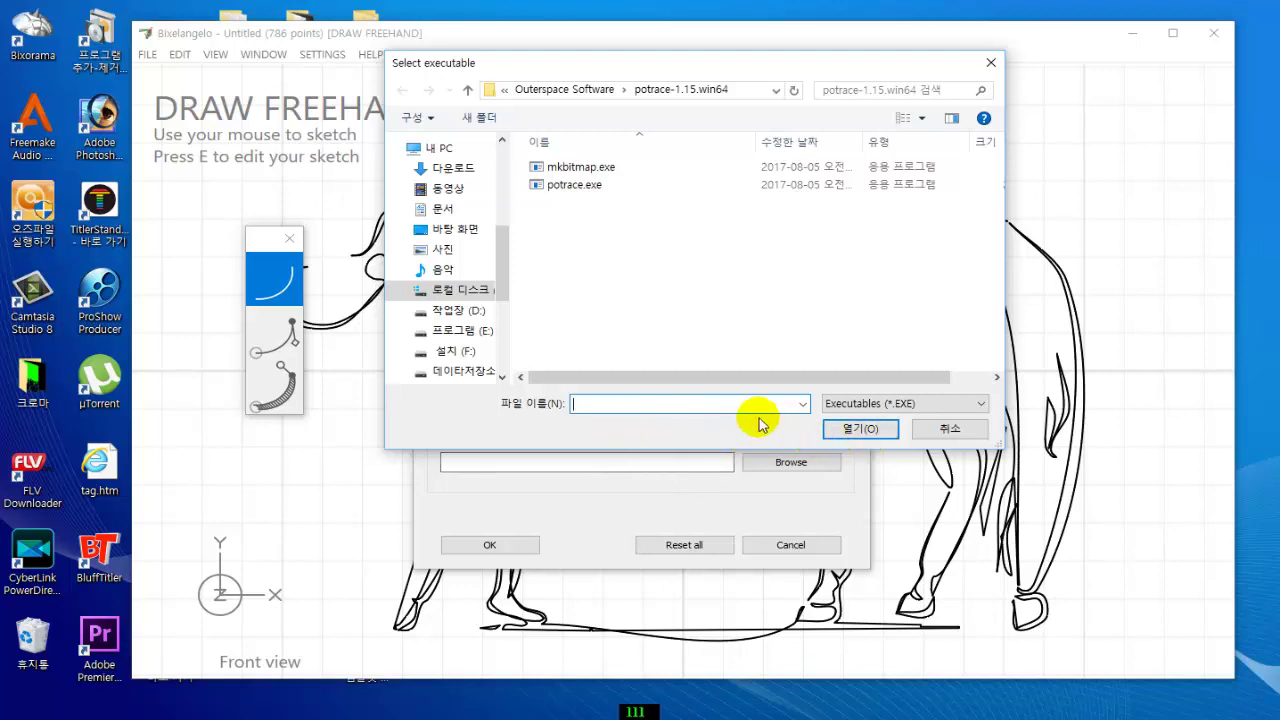
left_click(460, 293)
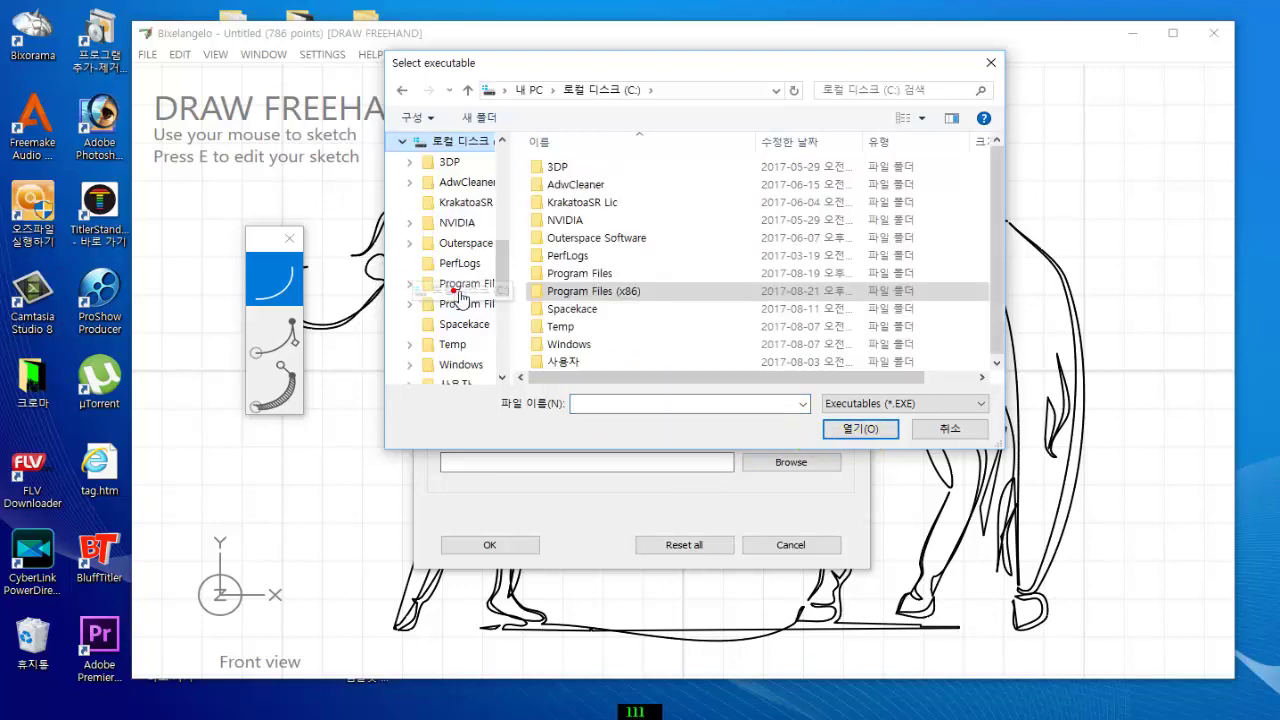
double_click(613, 292)
scroll(612, 292, "down", 7)
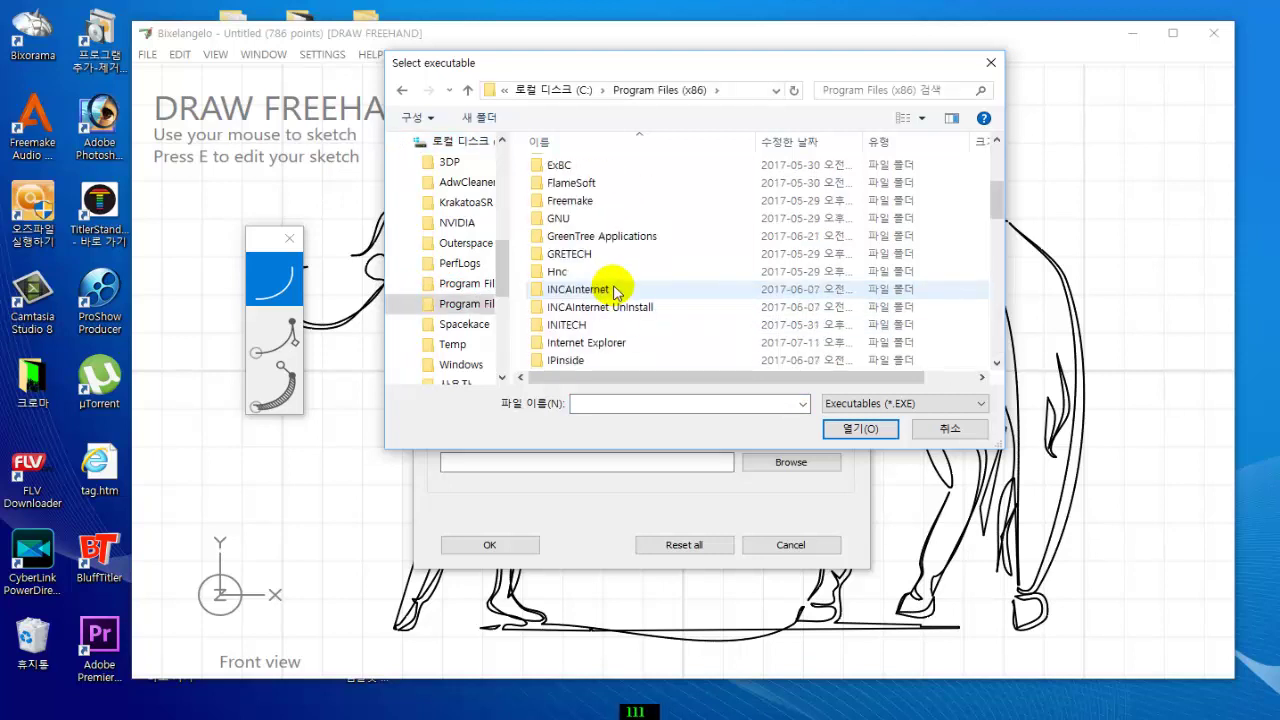
scroll(612, 291, "down", 4)
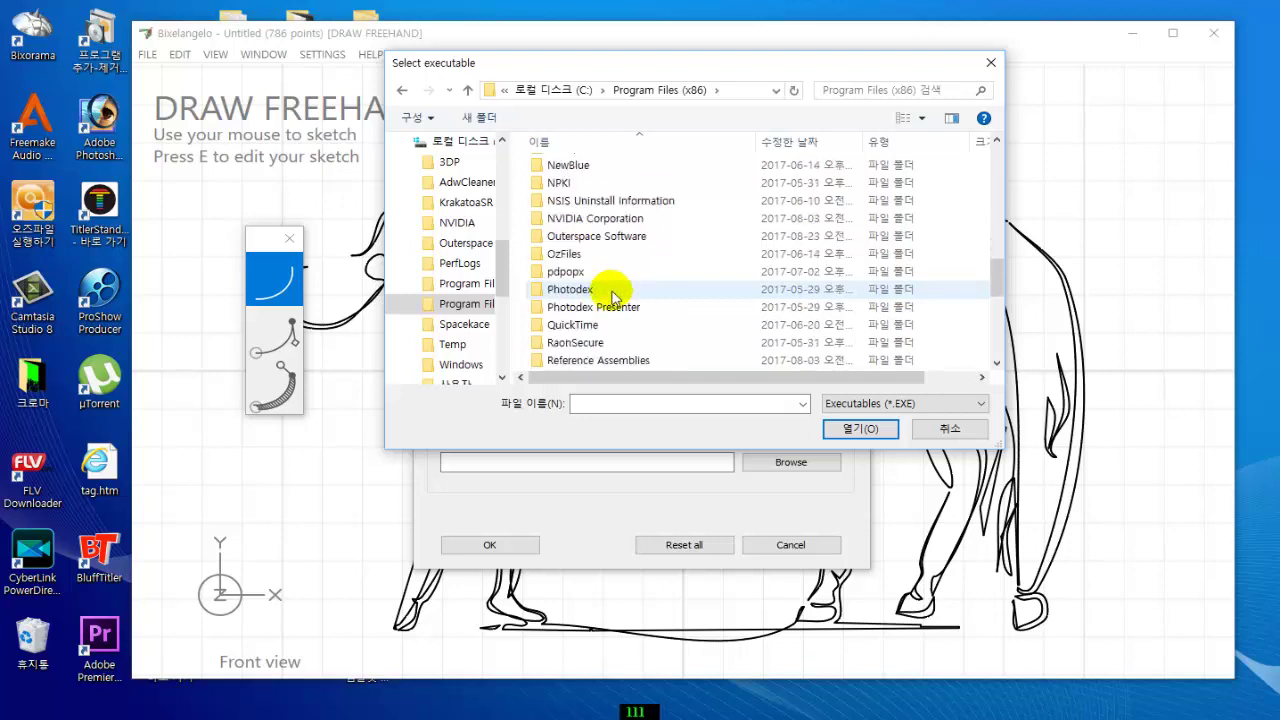
scroll(590, 327, "down", 1)
scroll(592, 327, "down", 1)
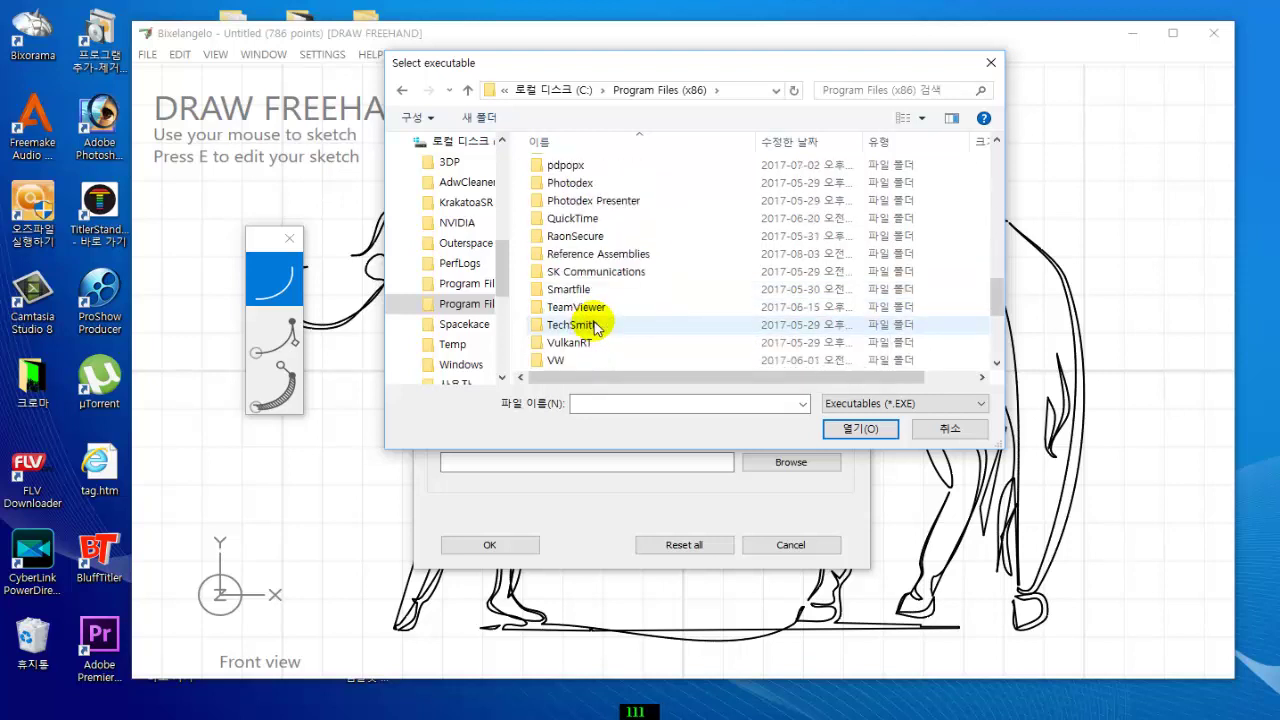
scroll(594, 318, "up", 2)
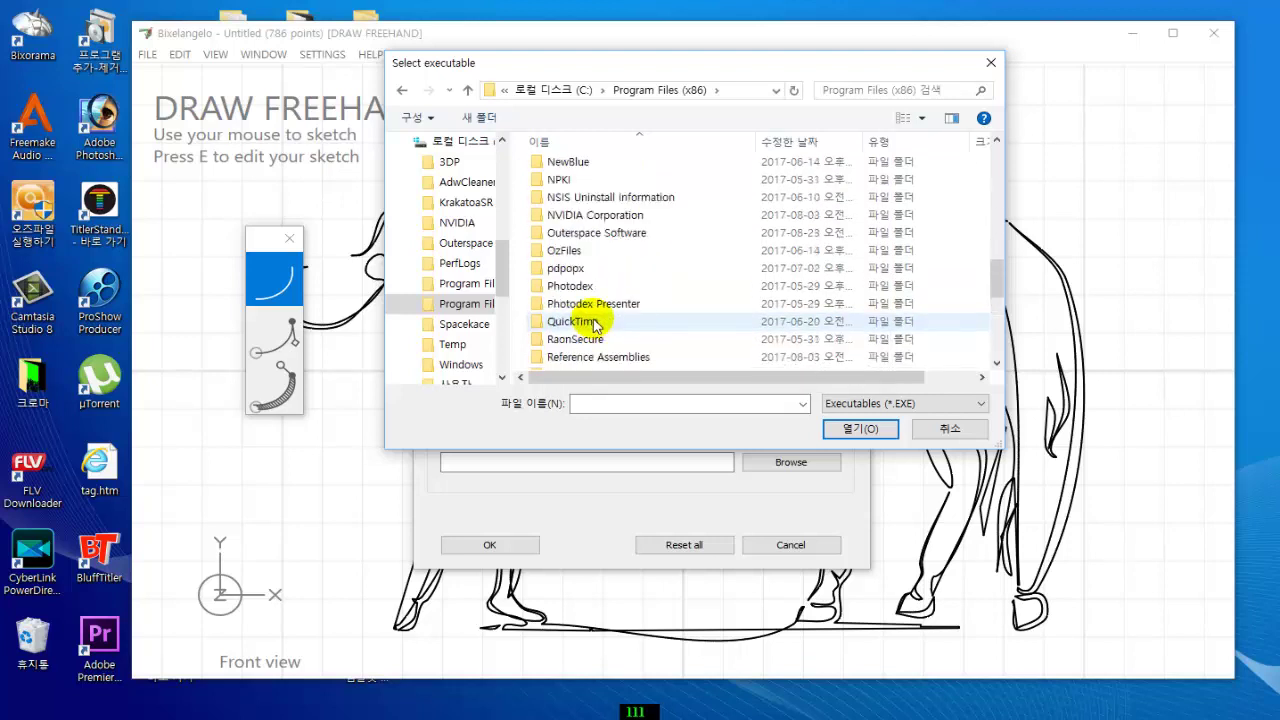
double_click(620, 232)
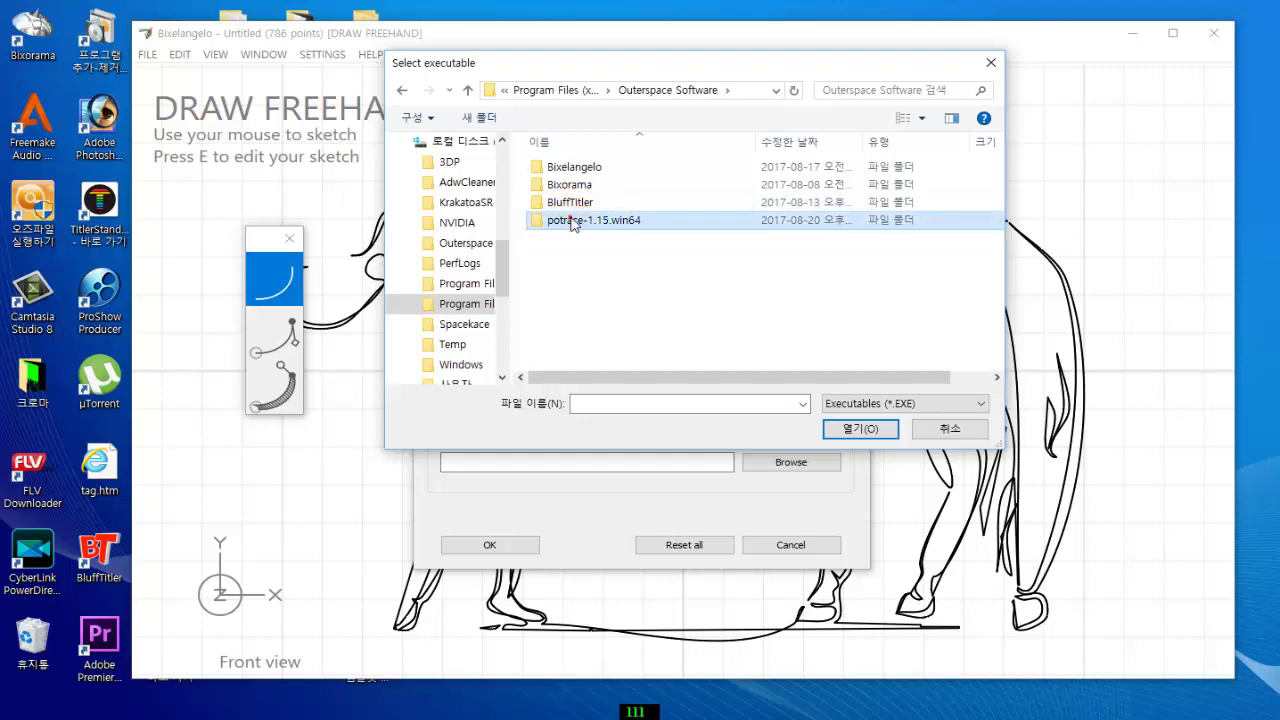
double_click(571, 220)
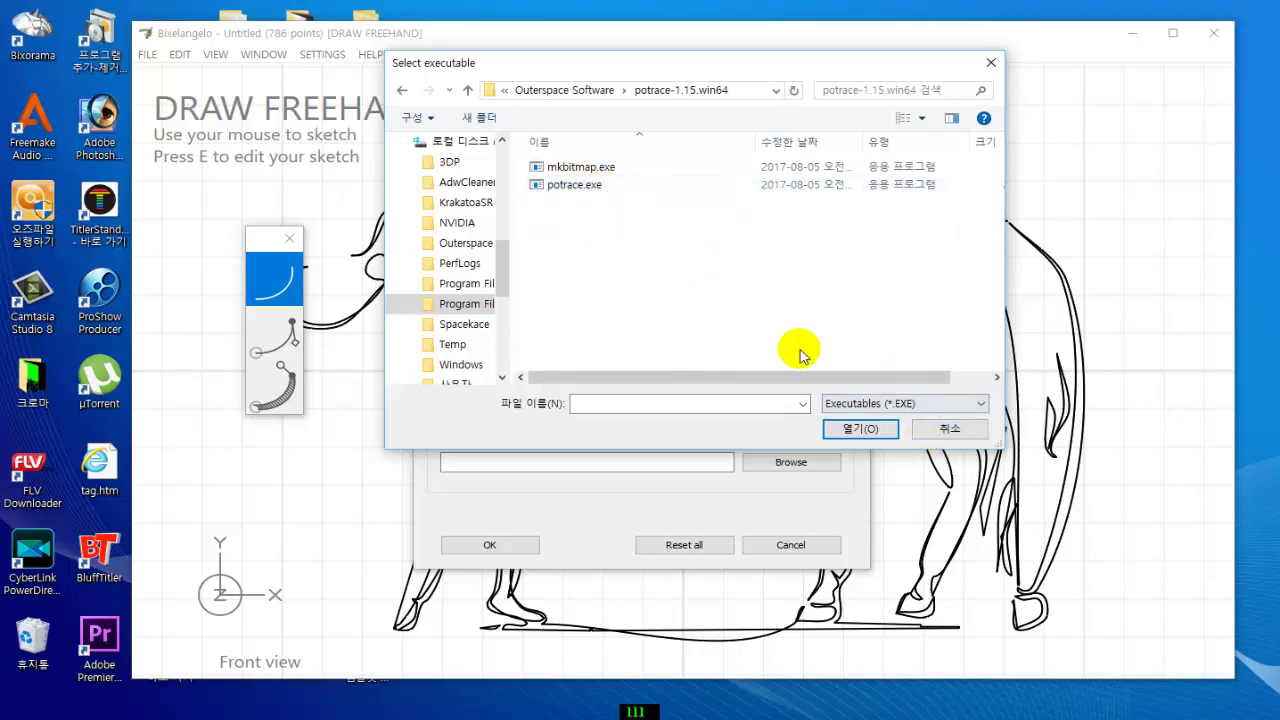
- Set potrace.exe as the external tracer and accept the options
left_click(570, 188)
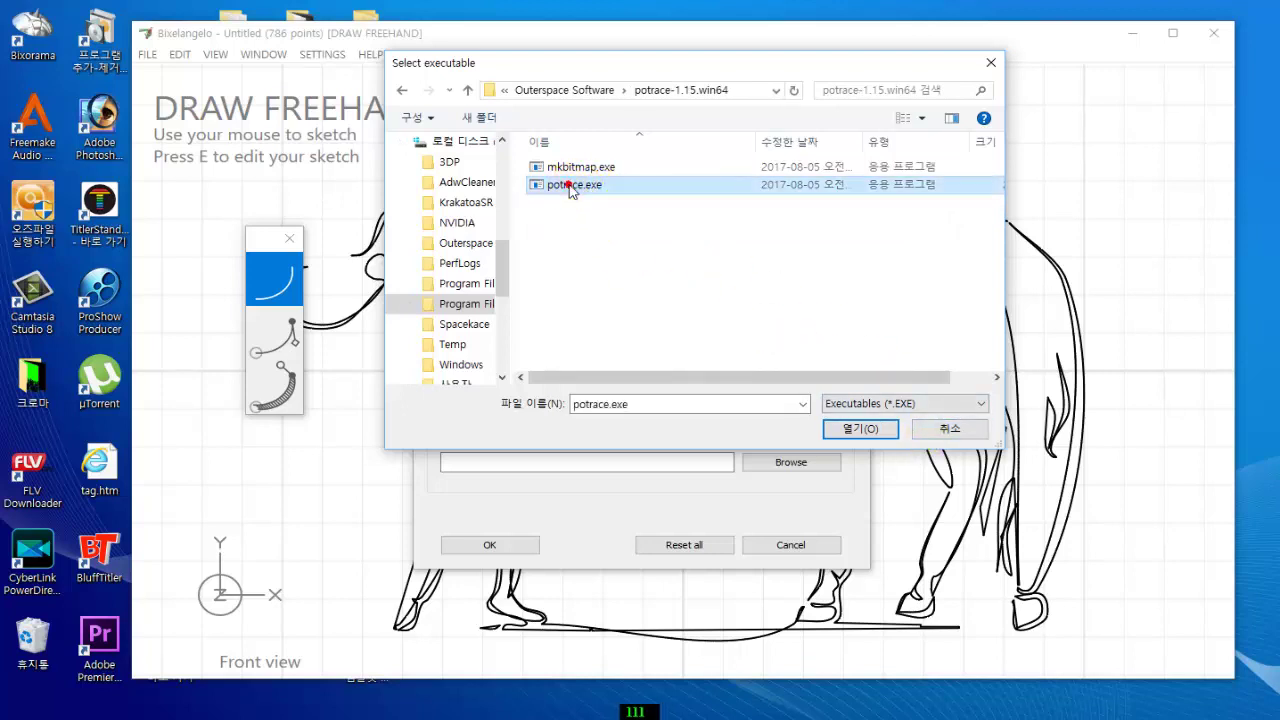
left_click(857, 428)
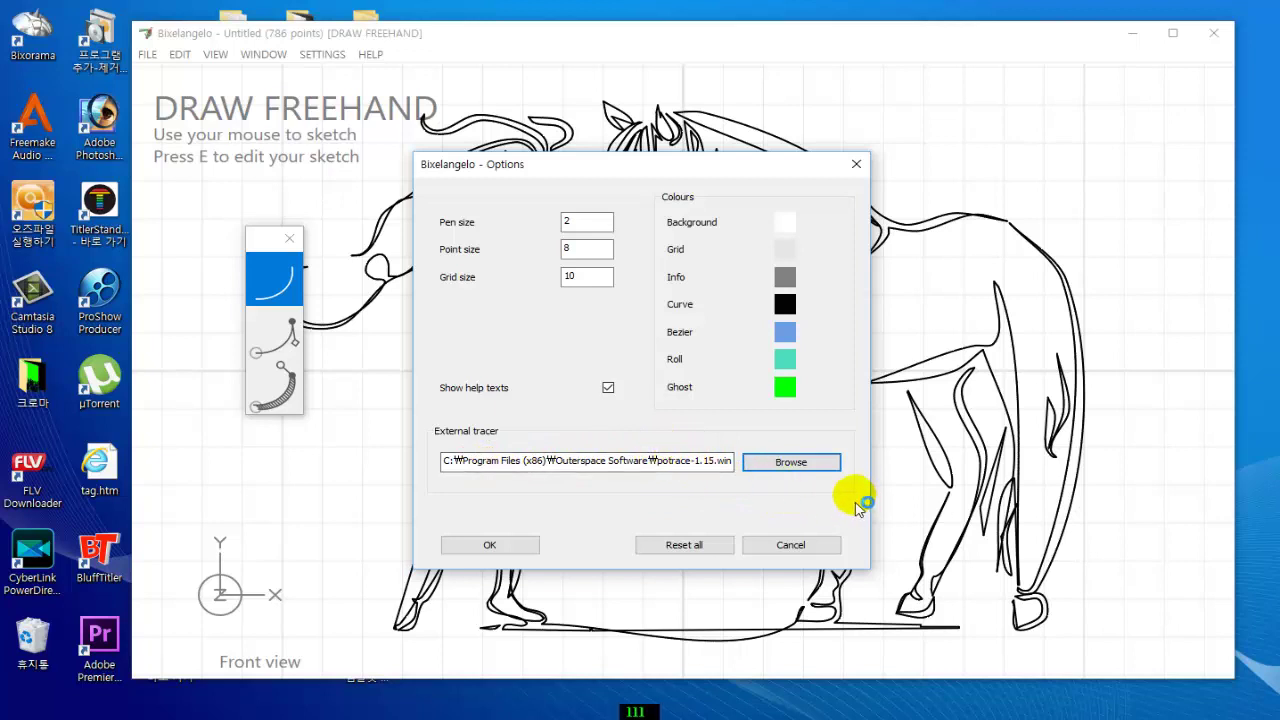
left_click(497, 551)
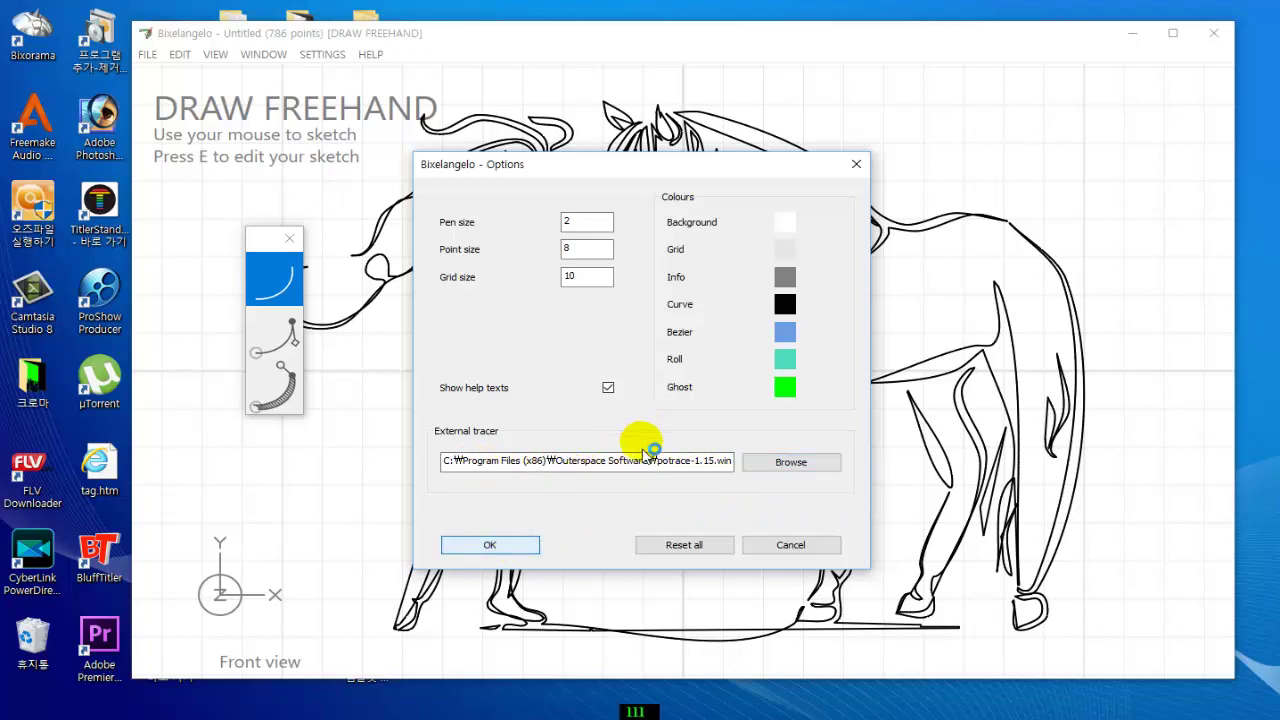
left_click(520, 544)
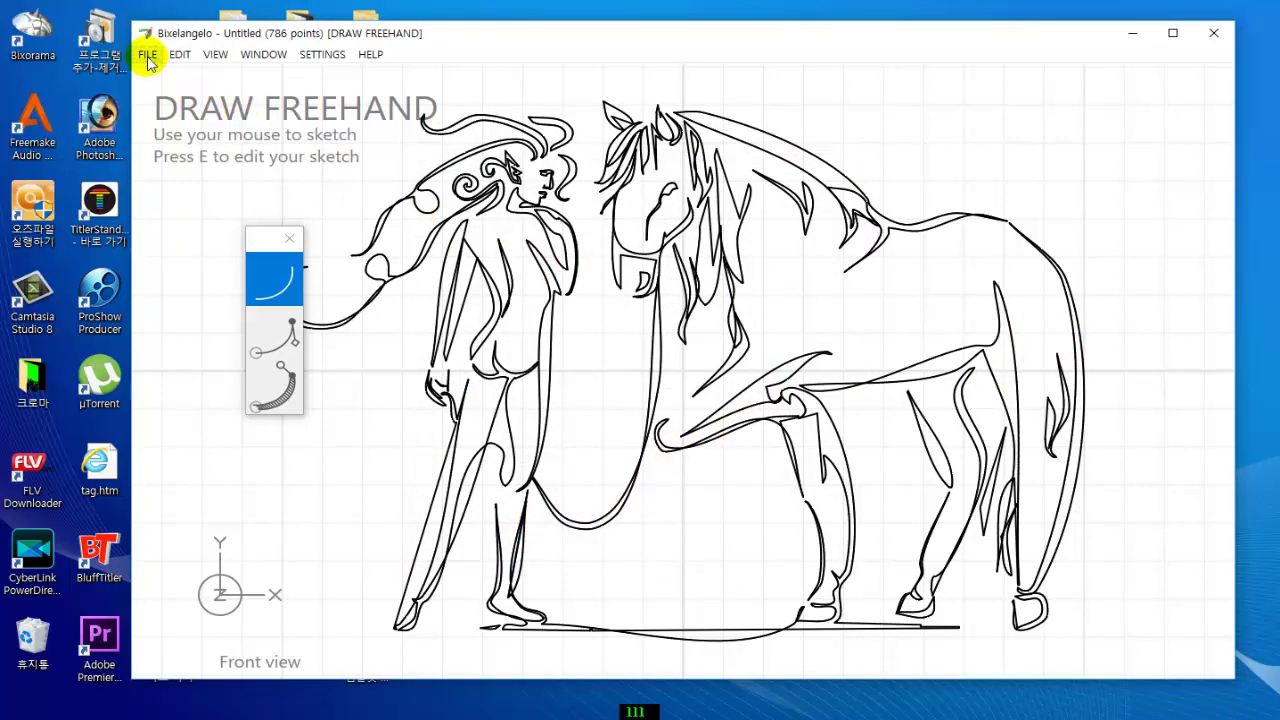
- Start a new sketch, trace the giraffe picture 기린.png from the sketch folder, and switch to Draw Freehand mode
left_click(147, 56)
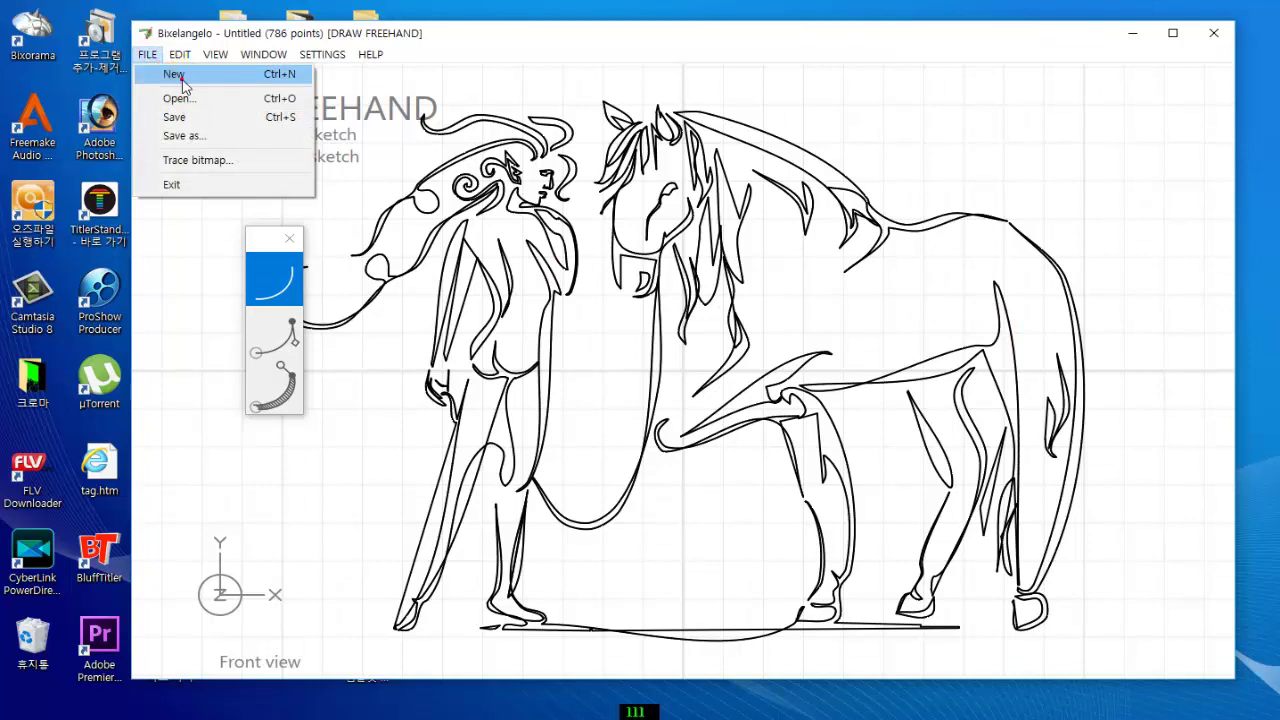
left_click(180, 75)
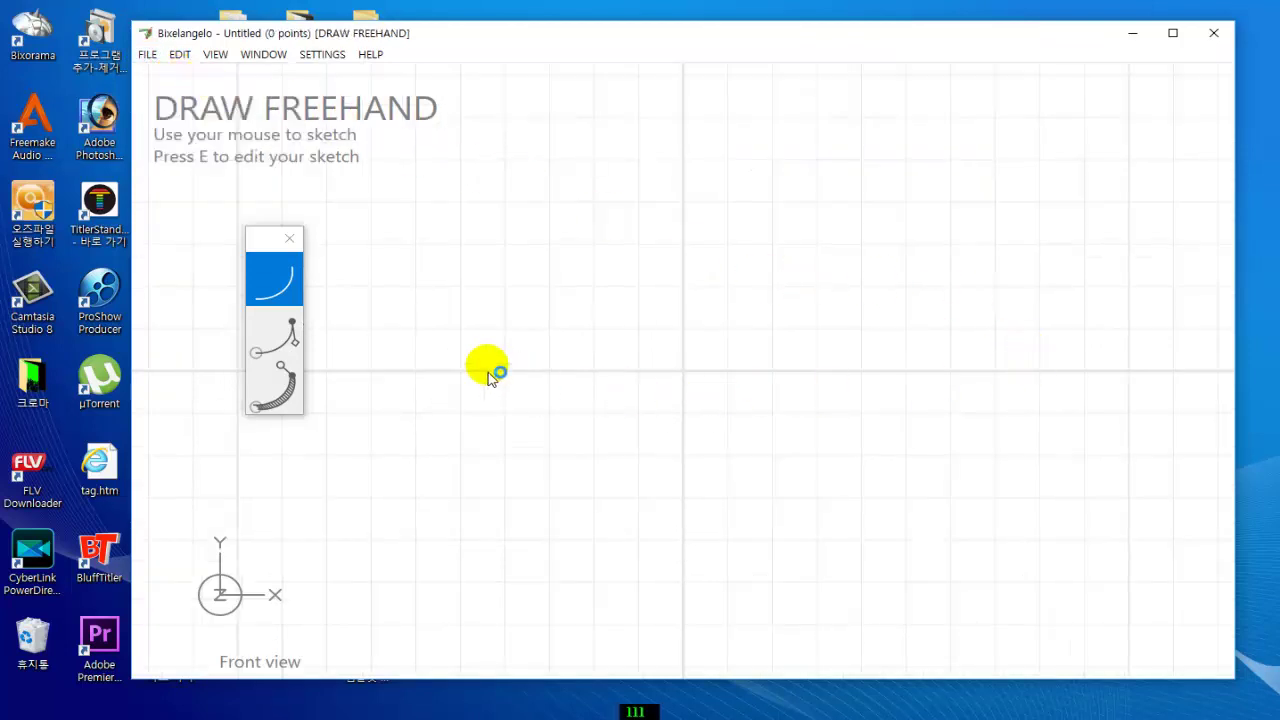
left_click(147, 58)
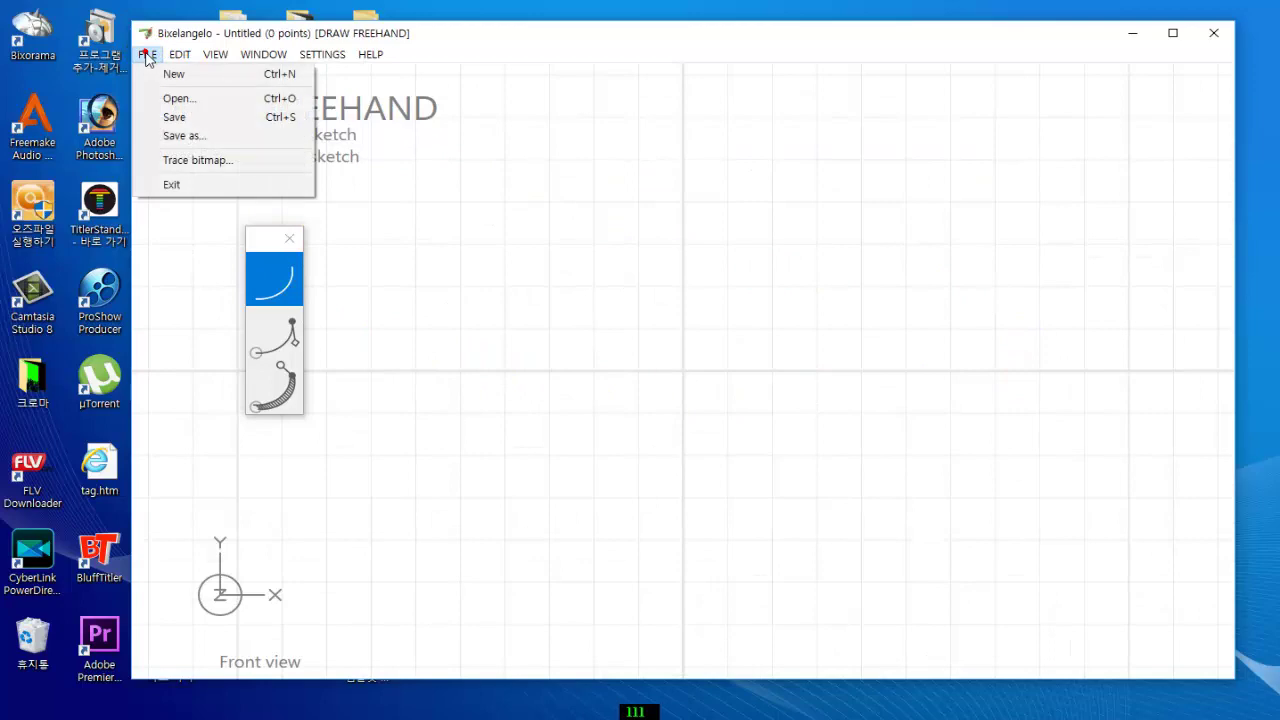
left_click(188, 162)
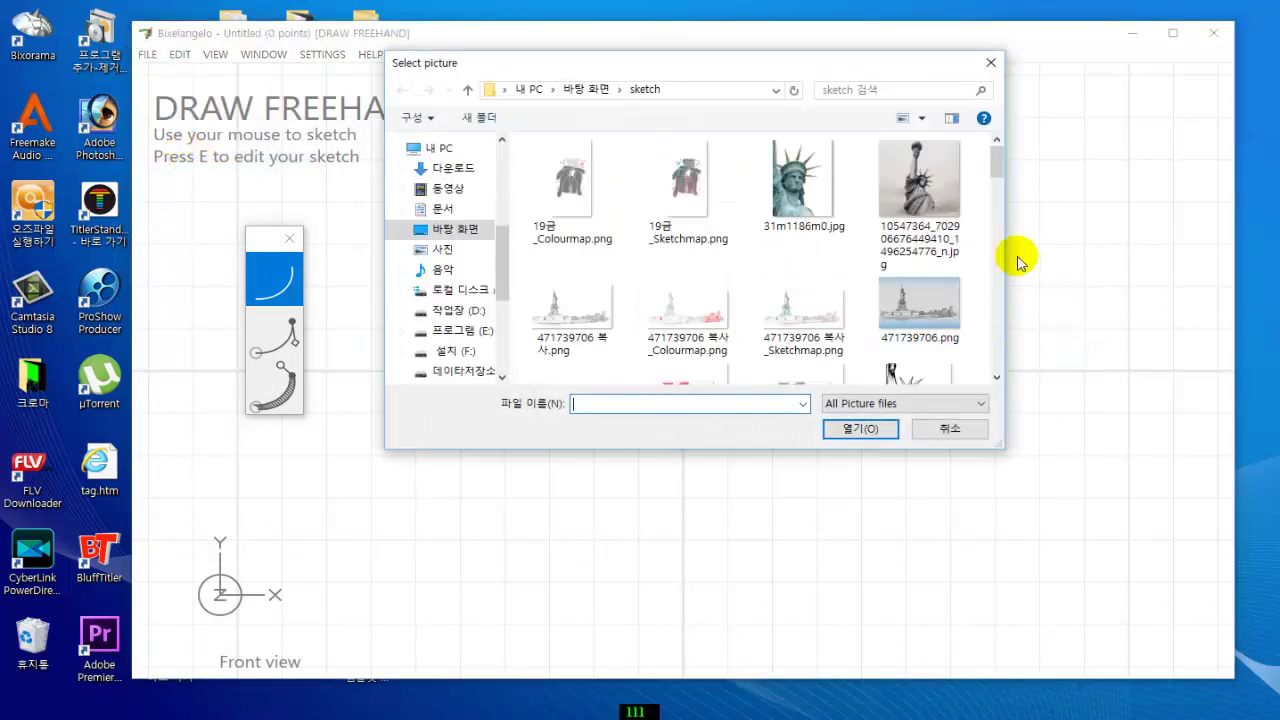
left_click_drag(995, 175, 1006, 306)
left_click(705, 245)
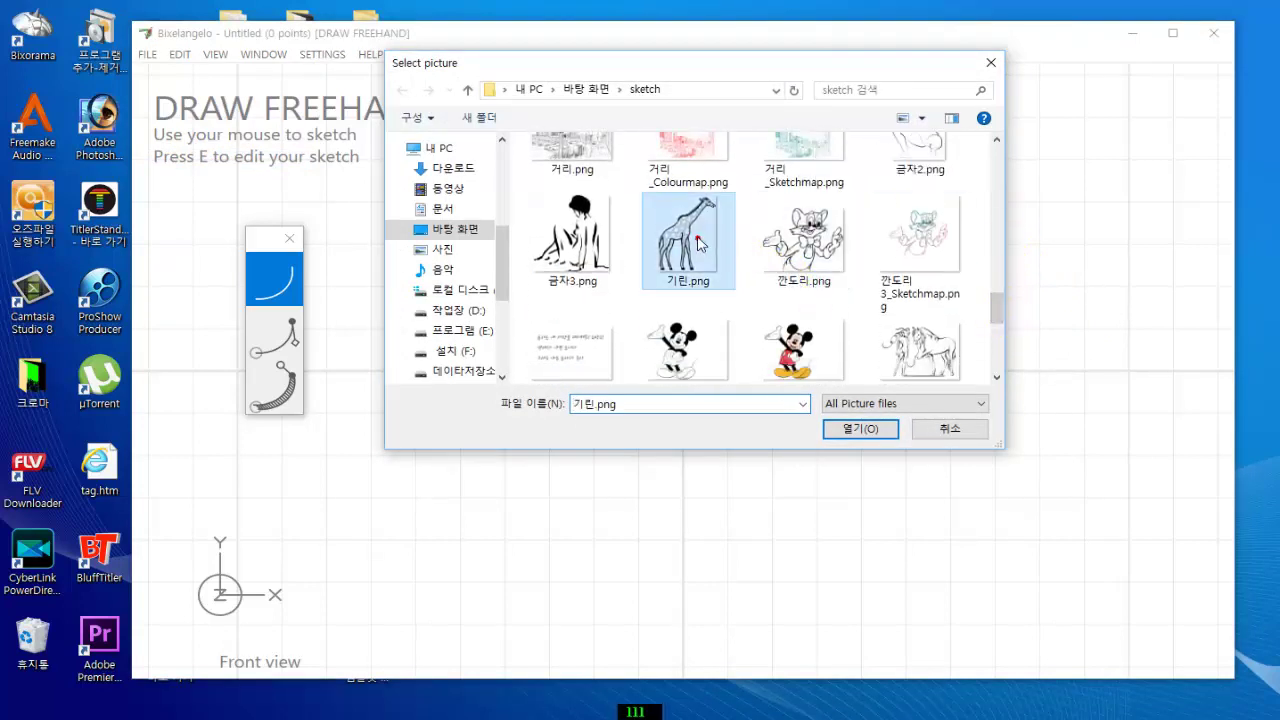
left_click(852, 425)
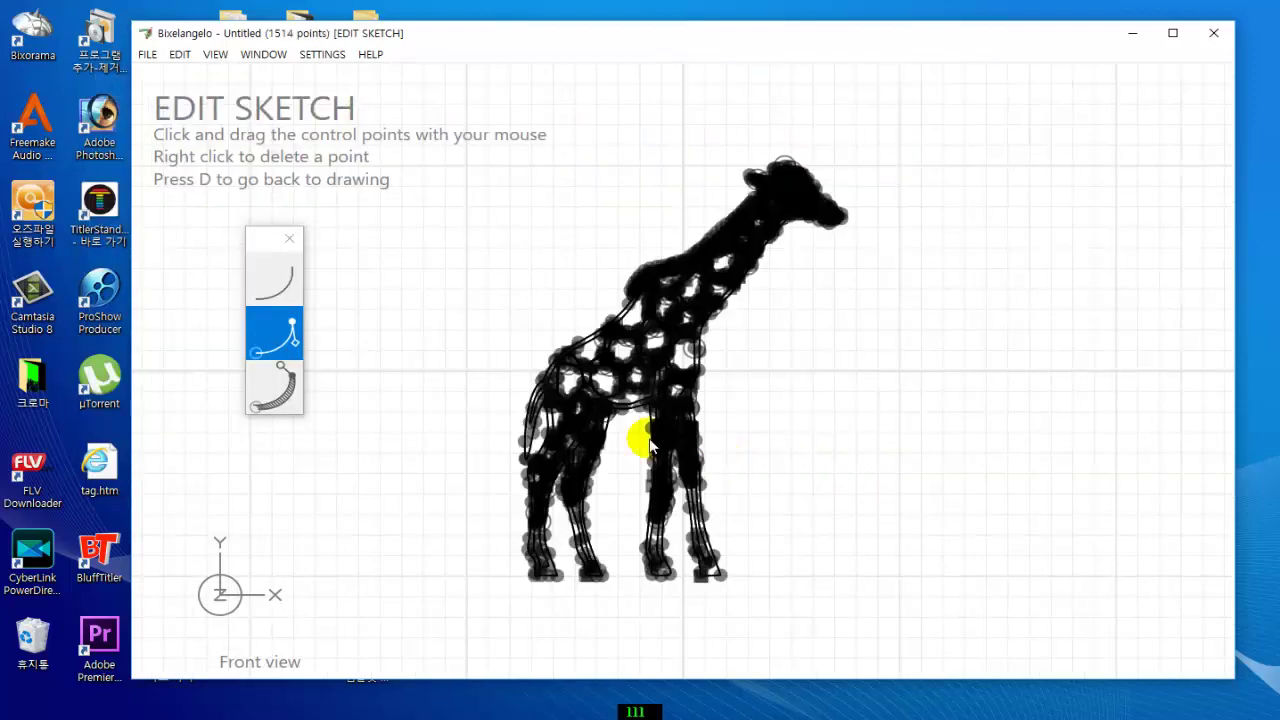
left_click(276, 283)
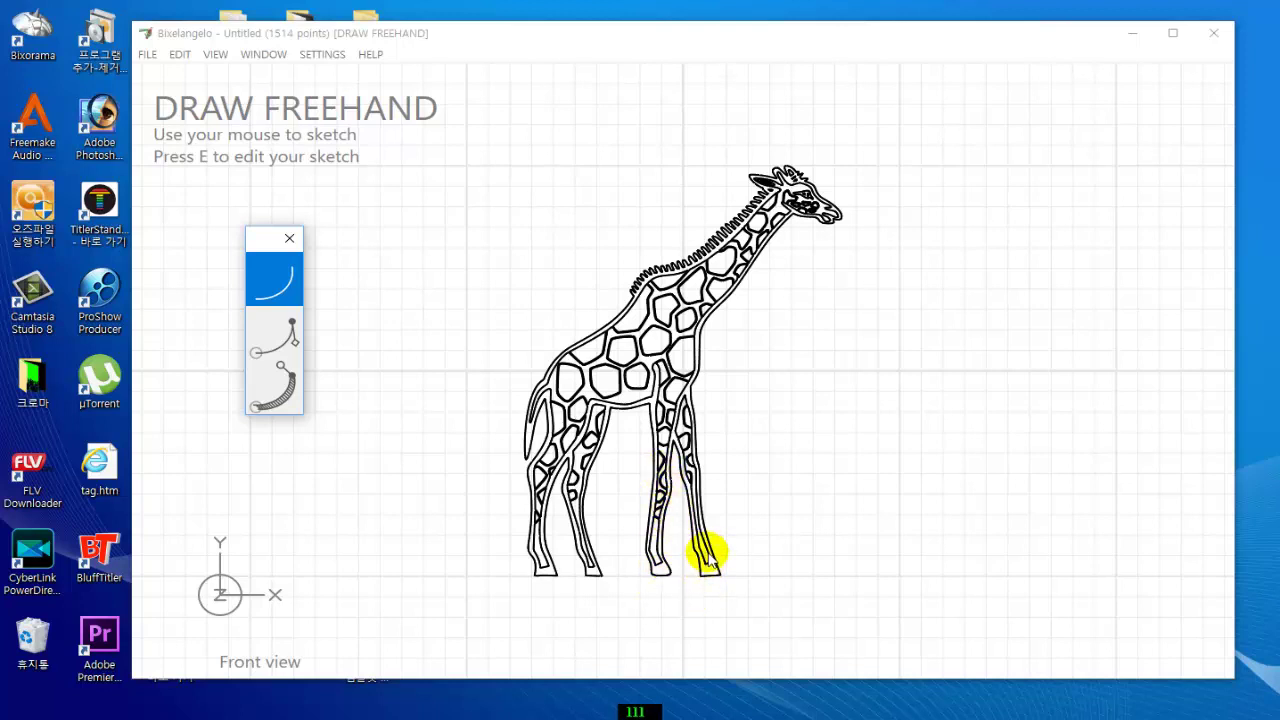
- Trace the horse picture 스케치5.png from the sketch folder and return to Draw Freehand mode
left_click(148, 56)
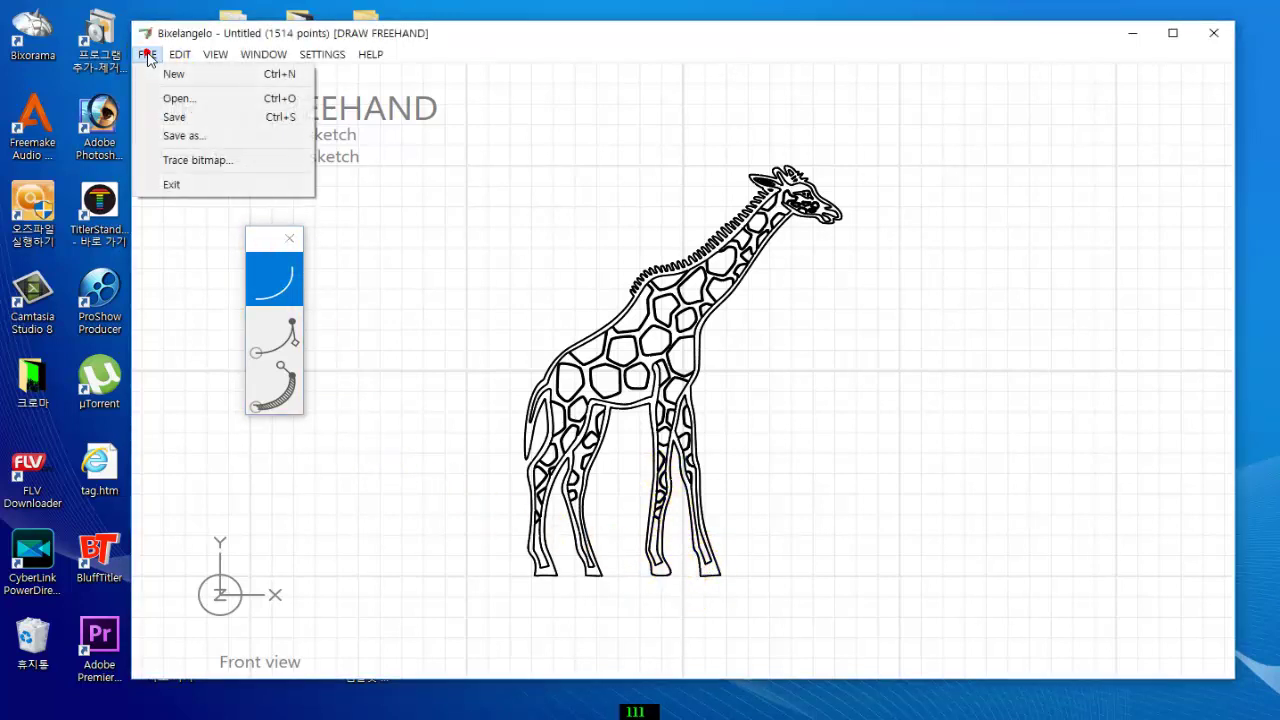
left_click(228, 168)
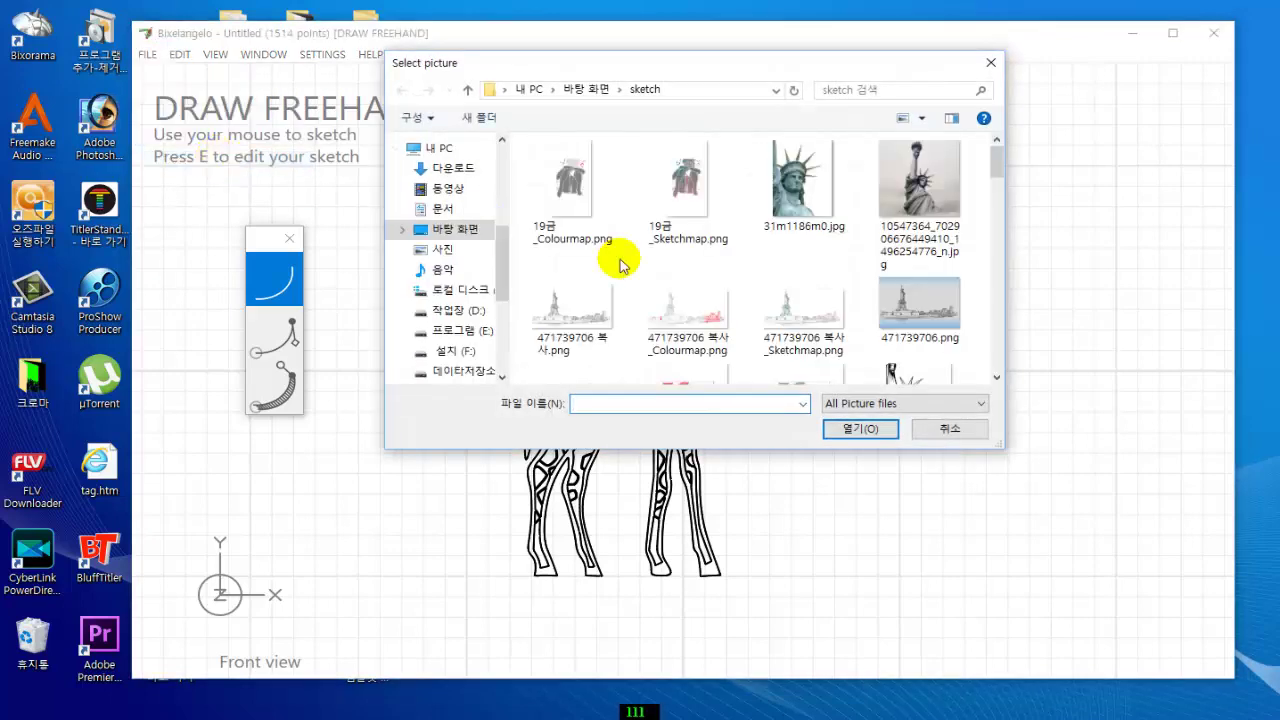
left_click_drag(997, 183, 1006, 309)
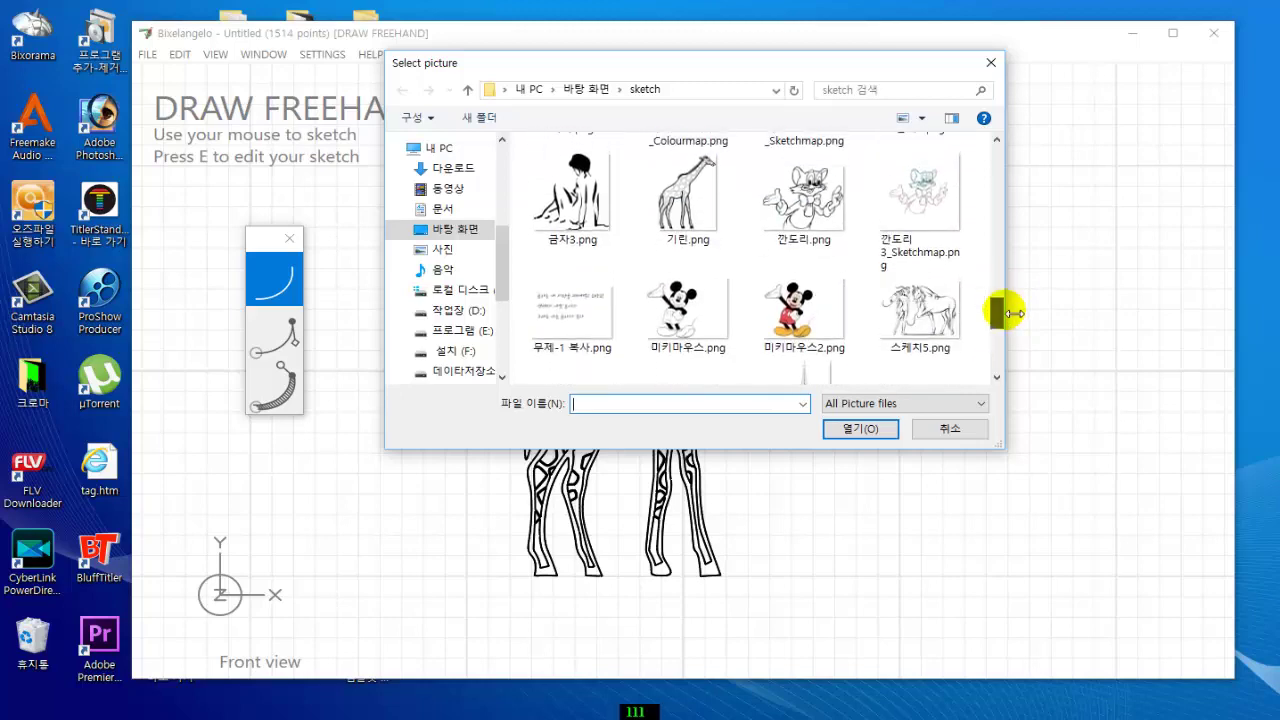
left_click(933, 308)
double_click(933, 308)
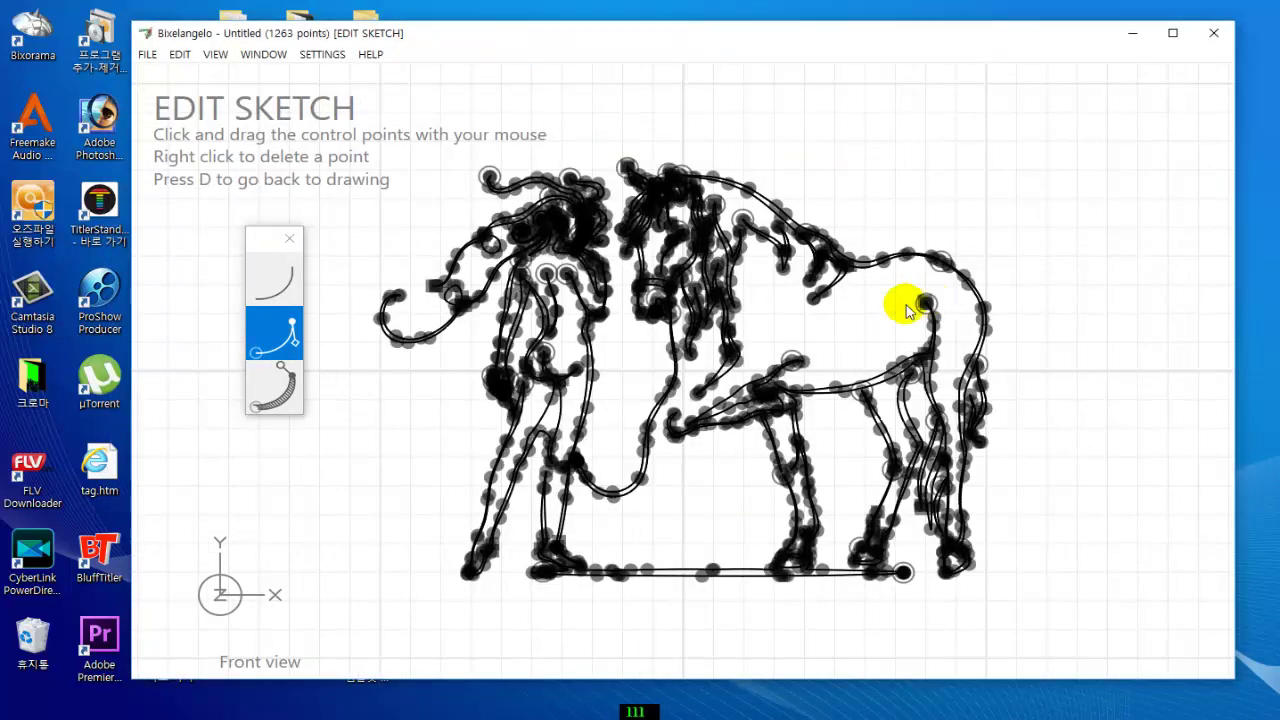
left_click(284, 278)
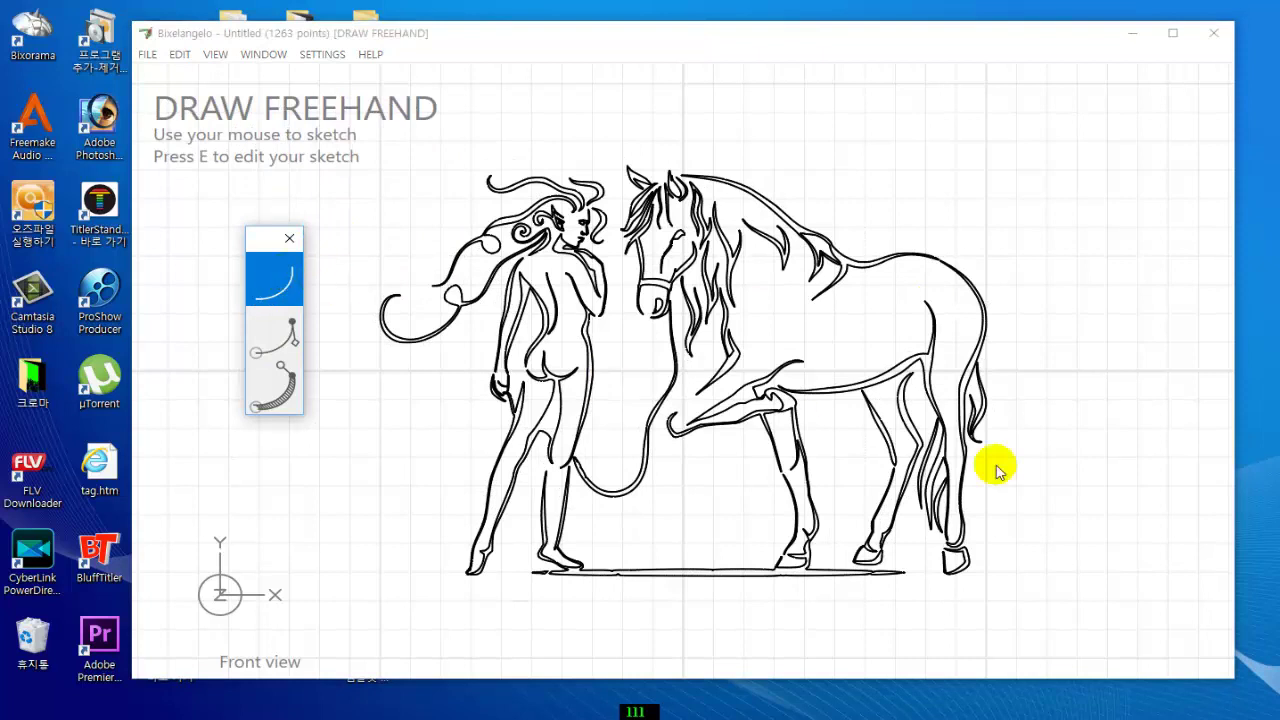